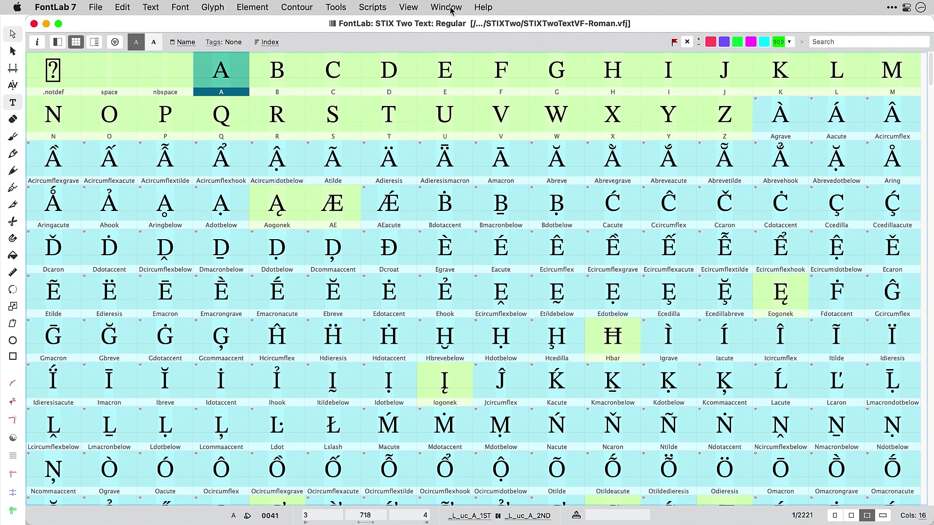
Switch to the Variations workspace, collapse the Fonts panel and add a Preview panel below the glyph grid
{"action": "left_click", "coordinate": [451, 8]}
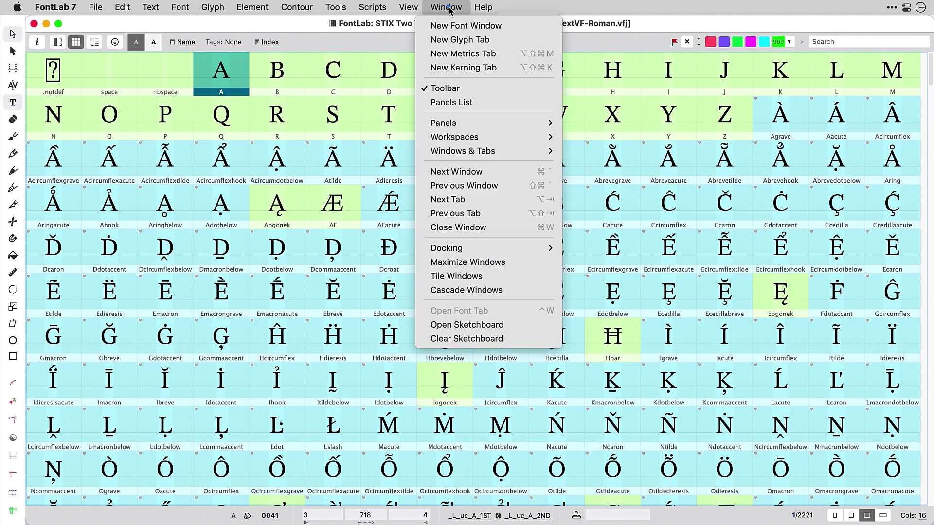
{"action": "mouse_move", "coordinate": [441, 139]}
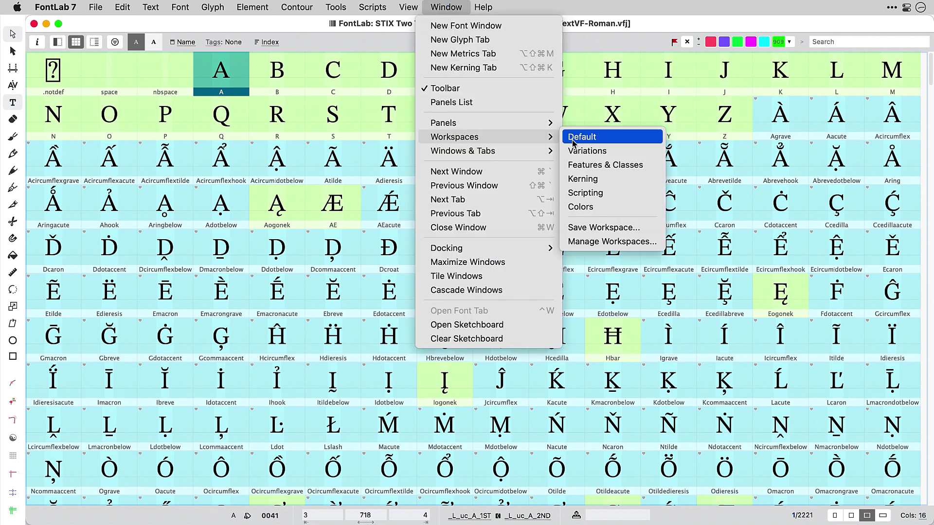
{"action": "left_click", "coordinate": [617, 152]}
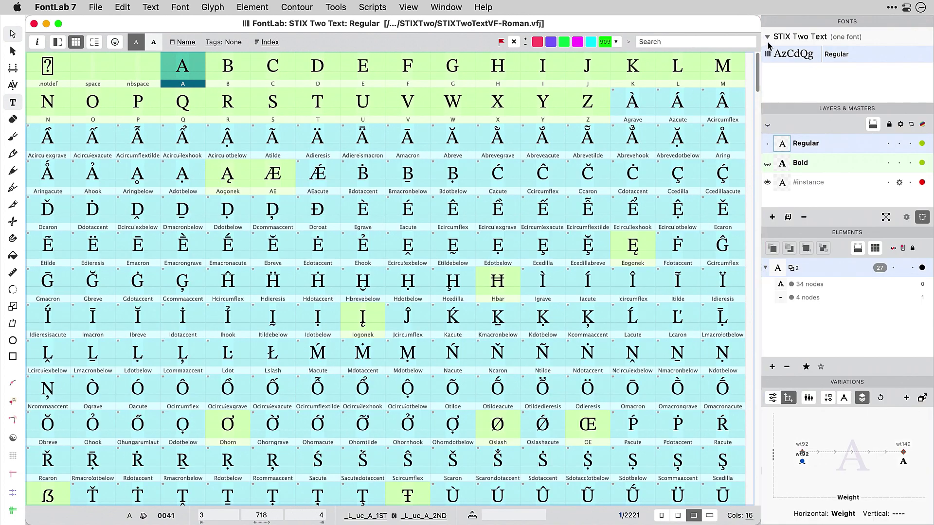
{"action": "left_click", "coordinate": [777, 36]}
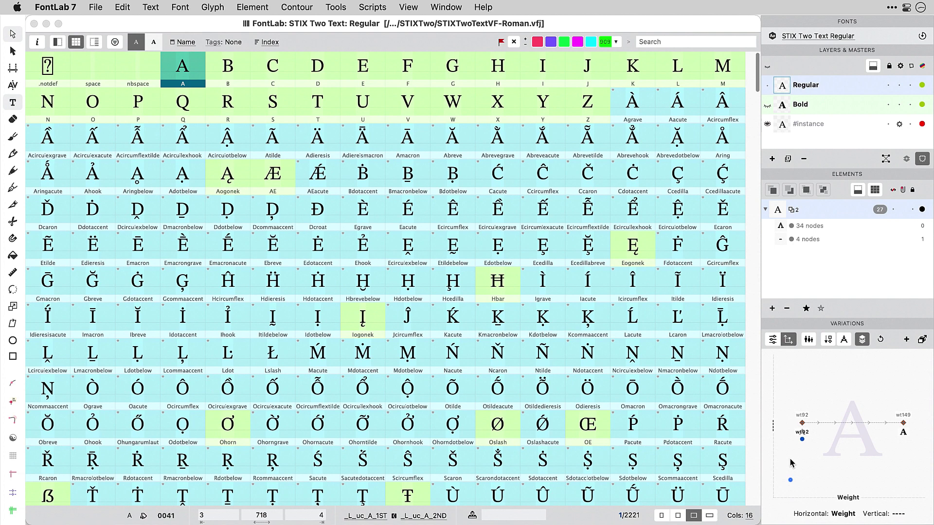
{"action": "right_click", "coordinate": [813, 326]}
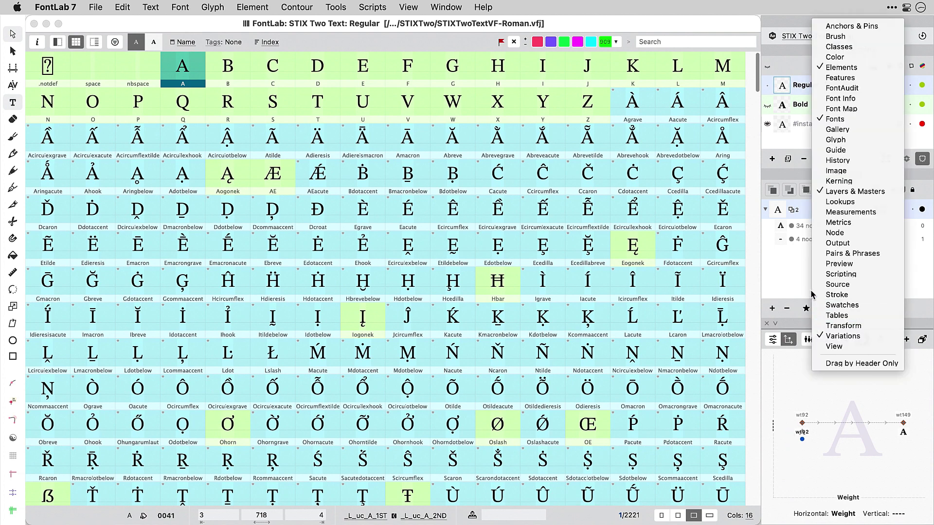
{"action": "left_click", "coordinate": [819, 267]}
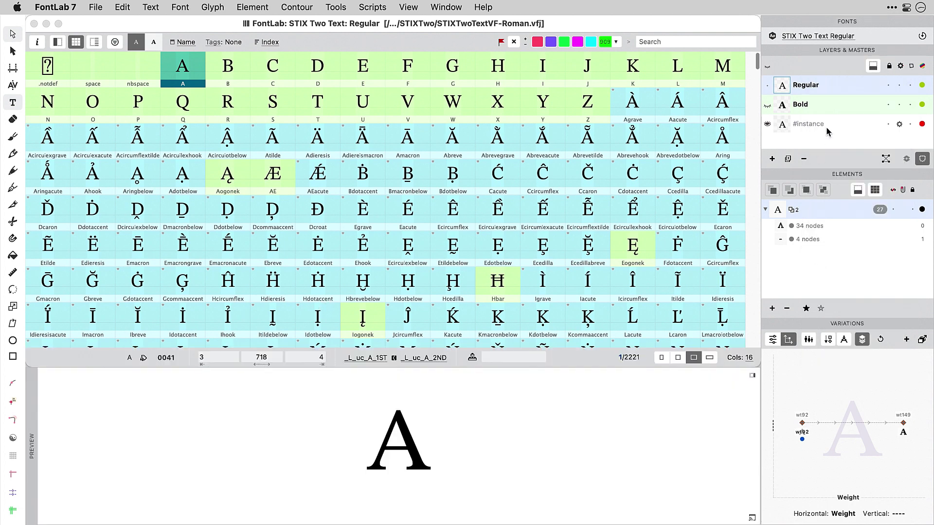
Preview glyphs A–E, compare the Bold and Regular masters, then activate the #instance layer
{"action": "left_click", "coordinate": [823, 109]}
{"action": "left_click", "coordinate": [821, 86]}
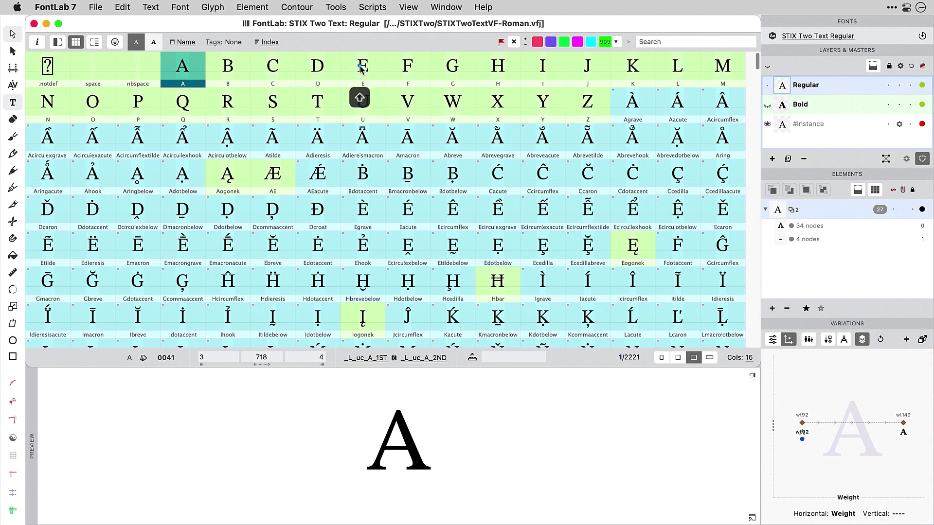
{"action": "left_click", "coordinate": [361, 68], "text": "shift"}
{"action": "left_click", "coordinate": [821, 104]}
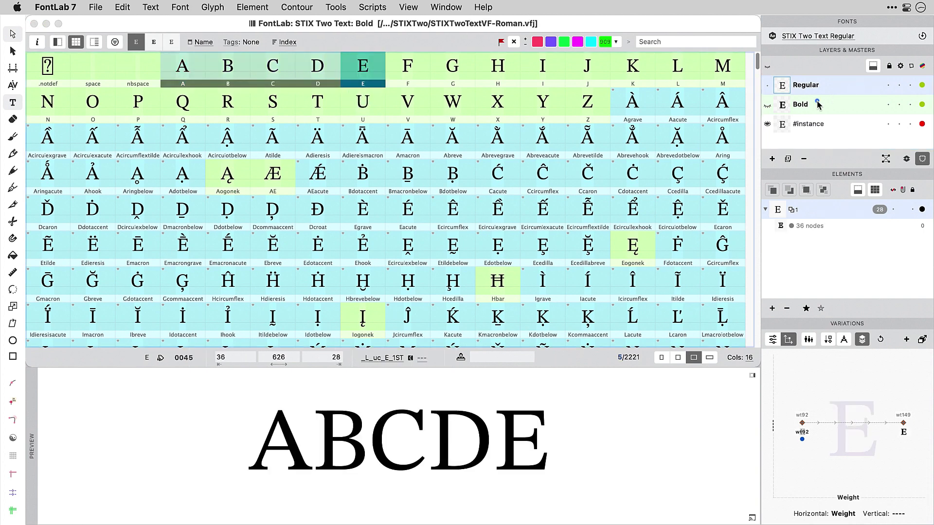
{"action": "left_click", "coordinate": [818, 88]}
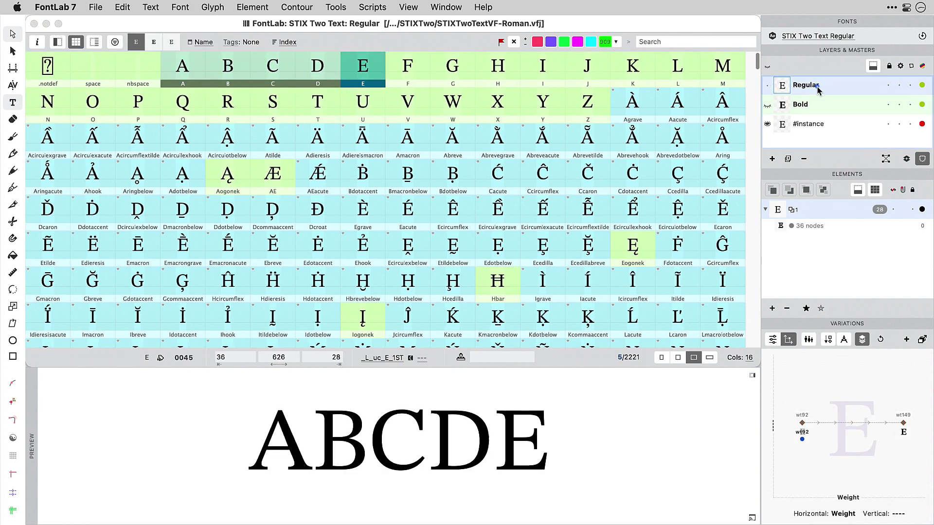
{"action": "left_click", "coordinate": [811, 124]}
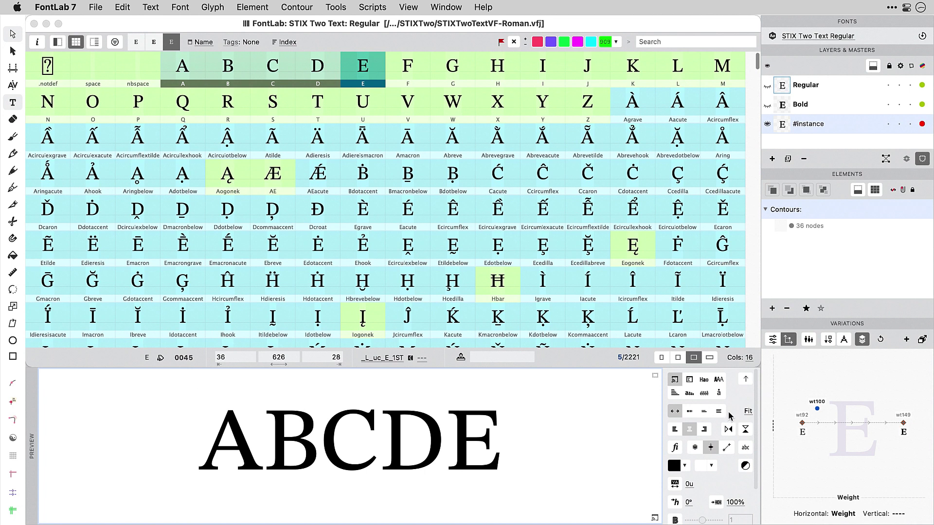
Show the preview glyphs as outlines with nodes in an enlarged preview area
{"action": "left_click", "coordinate": [745, 466]}
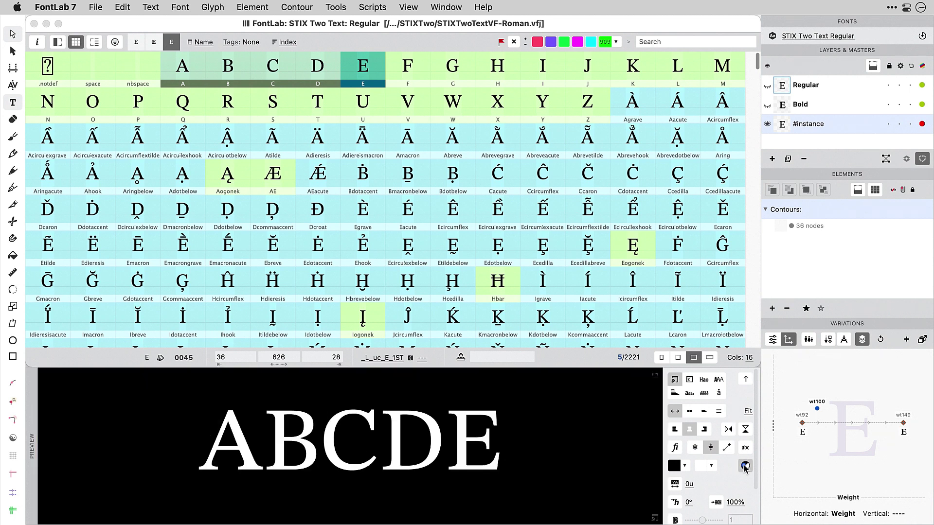
{"action": "left_click", "coordinate": [745, 466]}
{"action": "scroll", "coordinate": [723, 465], "scroll_direction": "down", "scroll_amount": 2}
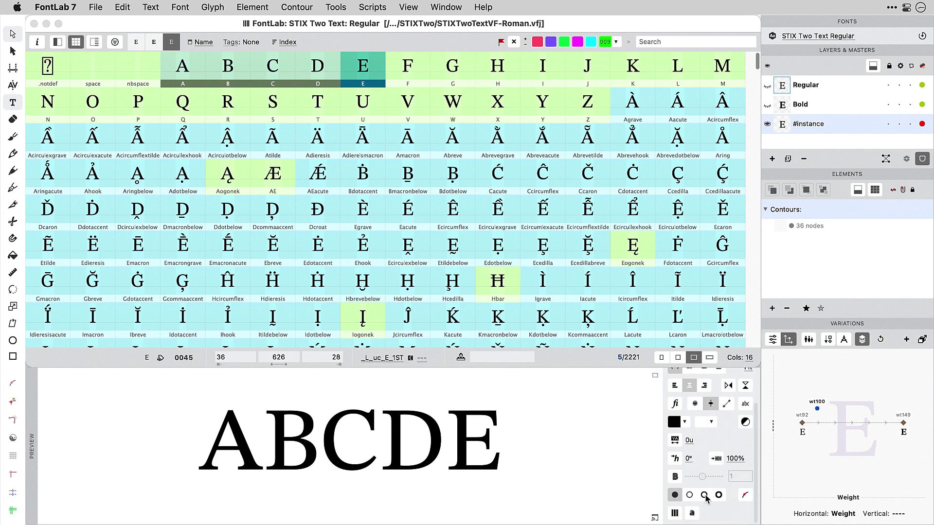
{"action": "left_click", "coordinate": [705, 495]}
{"action": "left_click", "coordinate": [744, 495]}
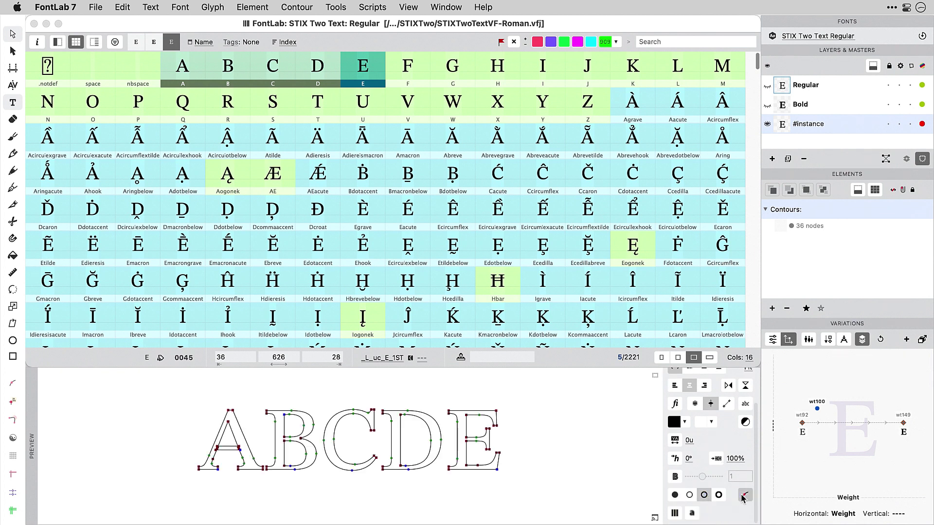
{"action": "left_click_drag", "start_coordinate": [491, 368], "coordinate": [493, 321]}
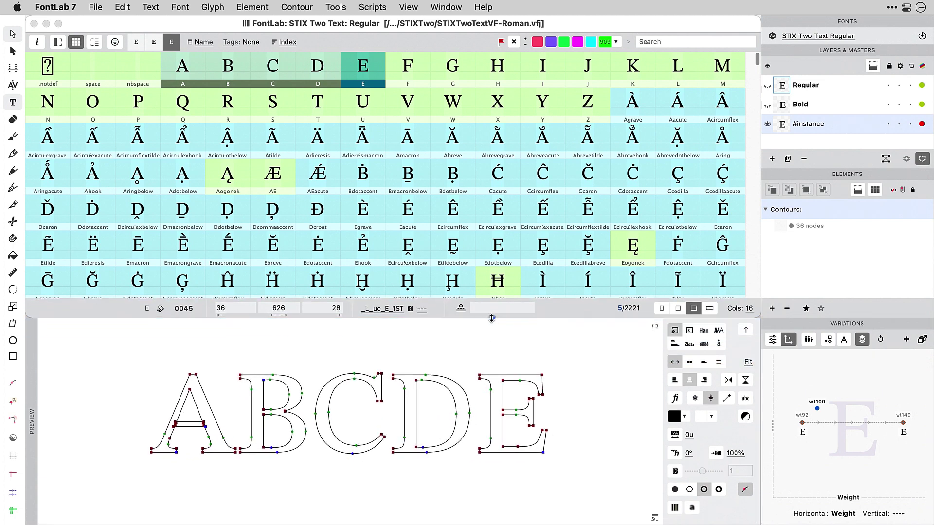
Step through glyphs Q, U, V and B, and nudge the instance to a slightly heavier weight
{"action": "left_click", "coordinate": [186, 113]}
{"action": "key", "text": "Right"}
{"action": "key", "text": "Right"}
{"action": "key", "text": "Right"}
{"action": "key", "text": "Right"}
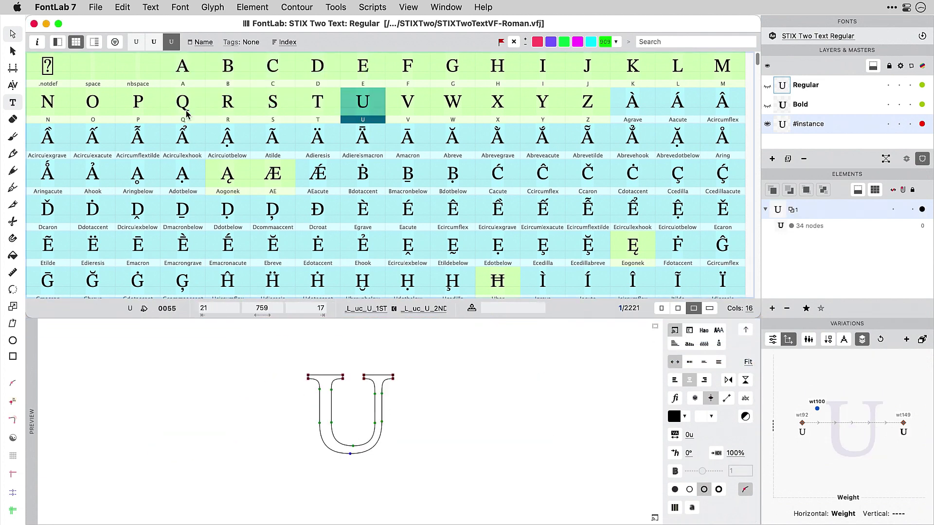
{"action": "key", "text": "Right"}
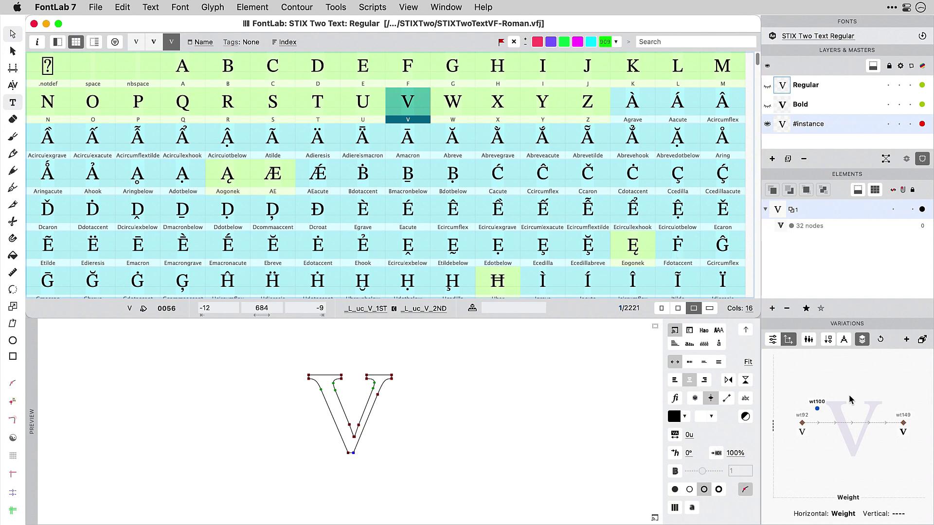
{"action": "left_click", "coordinate": [228, 69]}
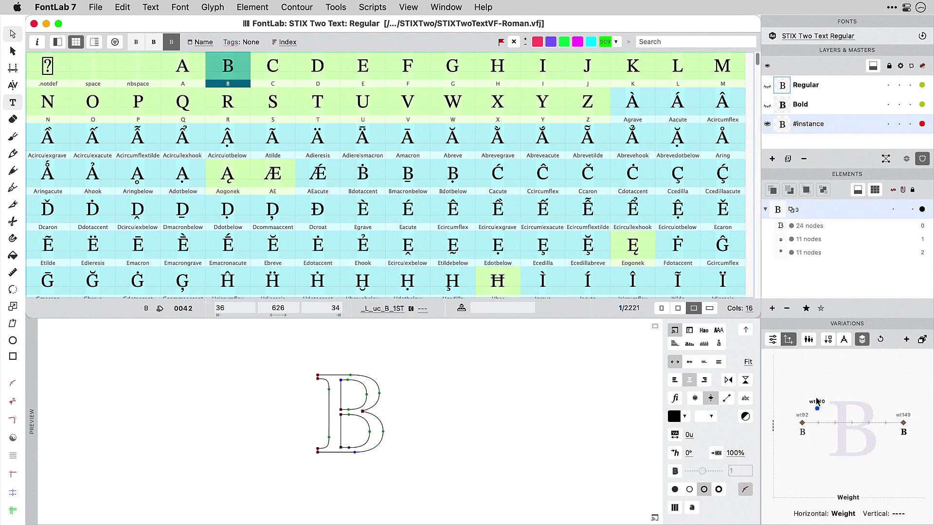
{"action": "left_click_drag", "start_coordinate": [817, 409], "coordinate": [837, 461]}
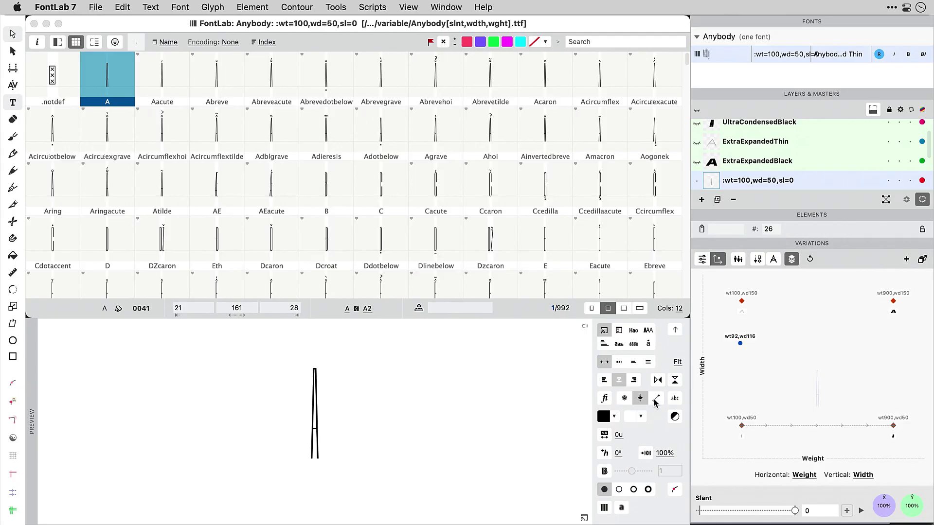
Turn on interpolation steps and draw a path from wt100,wd150 to wt900,wd150
{"action": "left_click", "coordinate": [489, 506]}
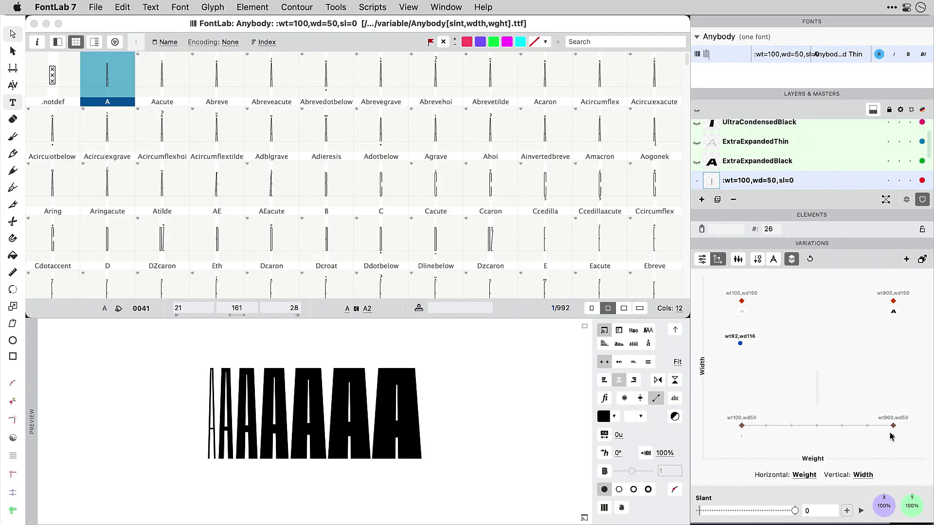
{"action": "left_click_drag", "start_coordinate": [894, 426], "coordinate": [855, 315]}
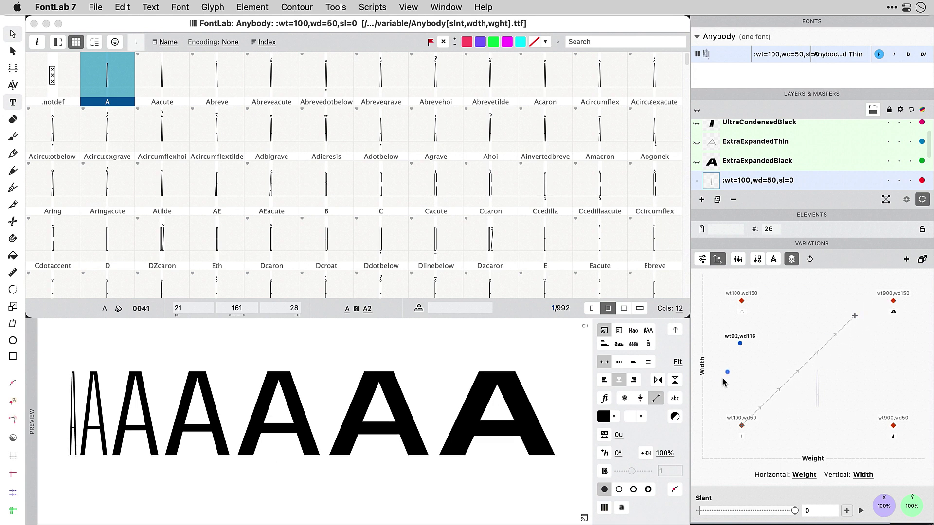
{"action": "left_click_drag", "start_coordinate": [741, 427], "coordinate": [741, 301]}
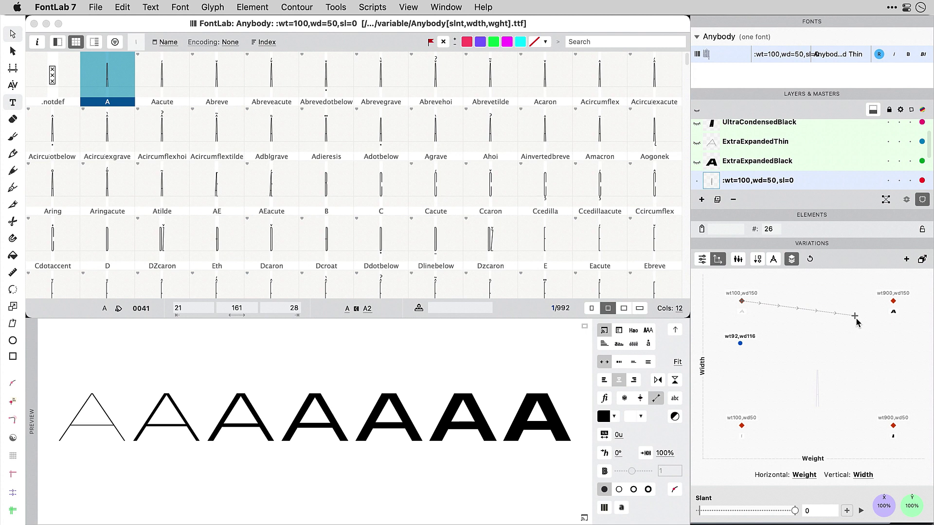
{"action": "left_click_drag", "start_coordinate": [855, 317], "coordinate": [893, 301]}
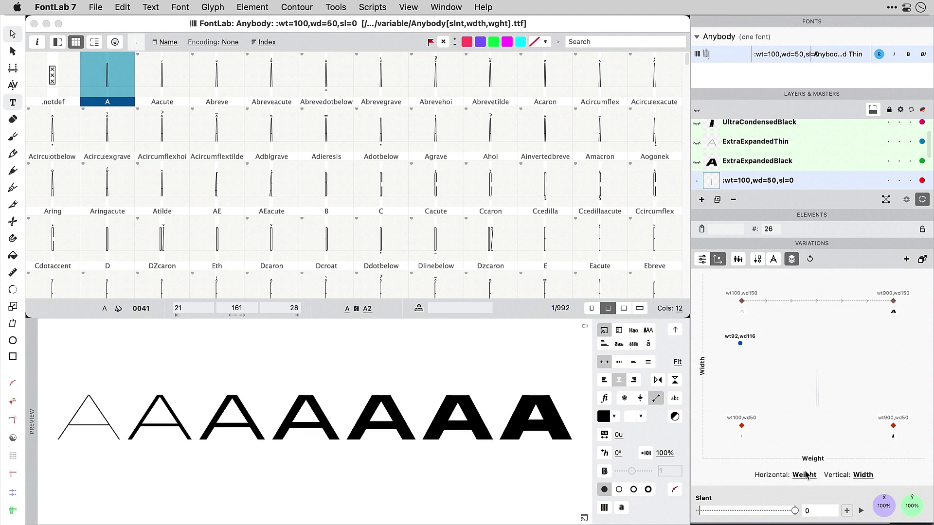
Set the vertical map axis to Slant and adjust the path from wt100,sl0 toward wt900,sl-10 so it runs vertically
{"action": "left_click", "coordinate": [858, 475]}
{"action": "left_click", "coordinate": [865, 499]}
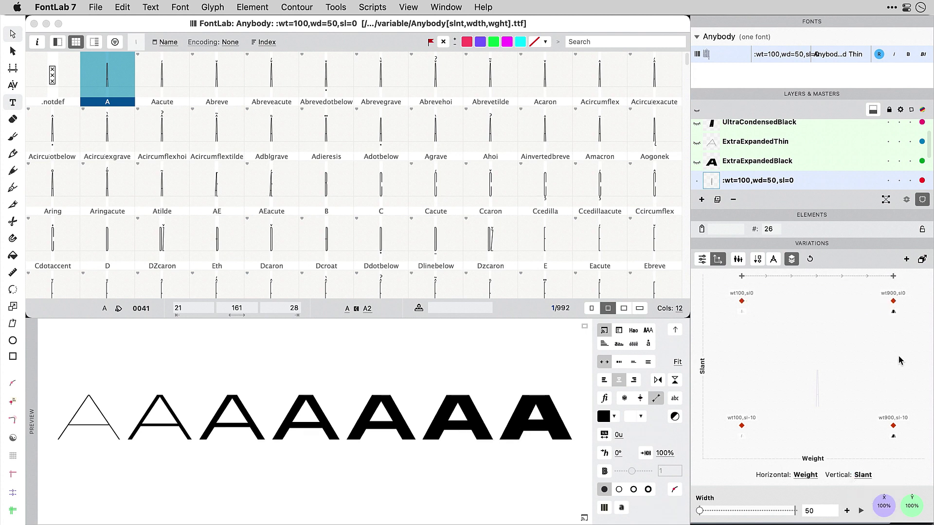
{"action": "left_click_drag", "start_coordinate": [893, 278], "coordinate": [894, 419]}
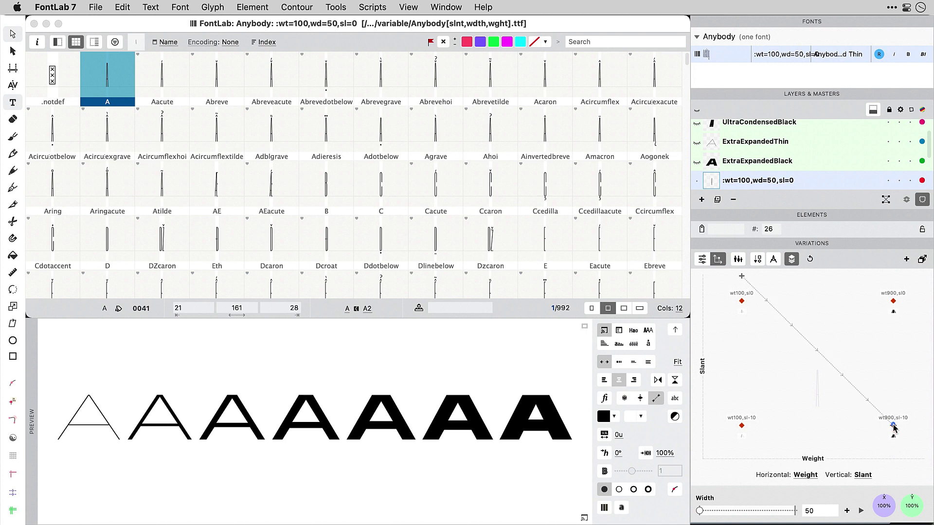
{"action": "left_click_drag", "start_coordinate": [738, 278], "coordinate": [742, 301]}
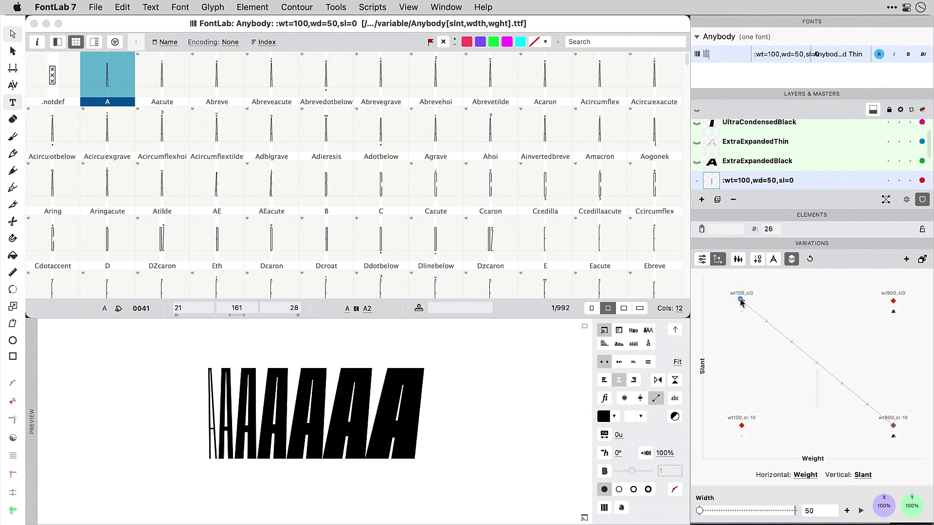
{"action": "left_click_drag", "start_coordinate": [897, 428], "coordinate": [814, 426]}
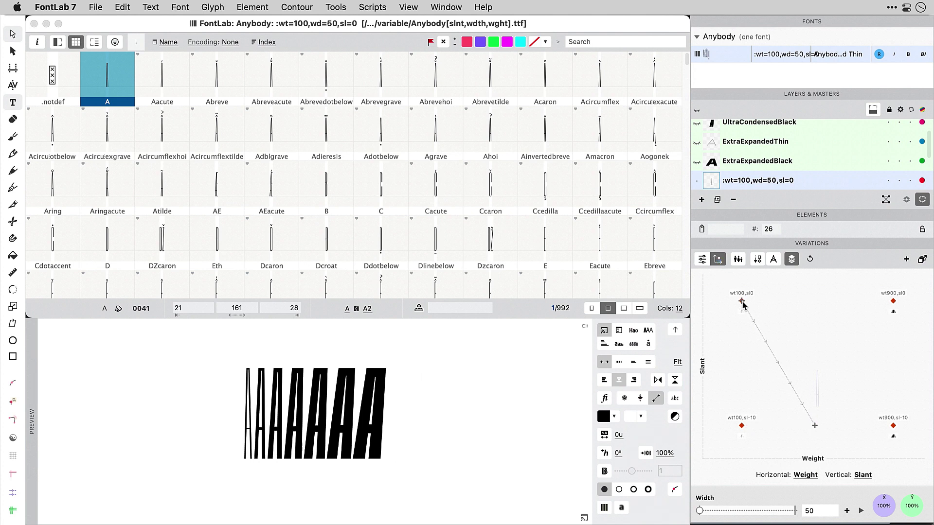
{"action": "left_click_drag", "start_coordinate": [742, 302], "coordinate": [817, 303]}
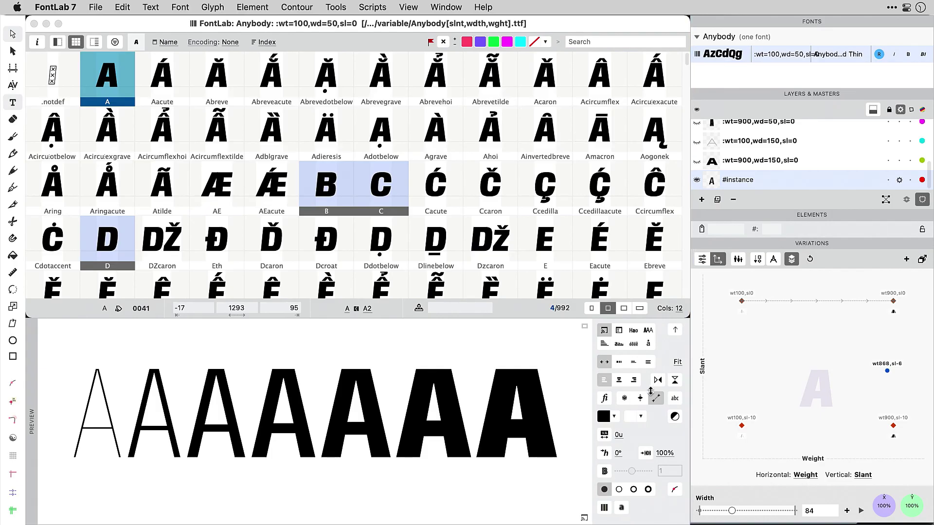
Preview ABCD and apply named instances such as UltraCondensedThin, UltraCondensedBlack and ExtraExpandedThin
{"action": "left_click", "coordinate": [640, 398]}
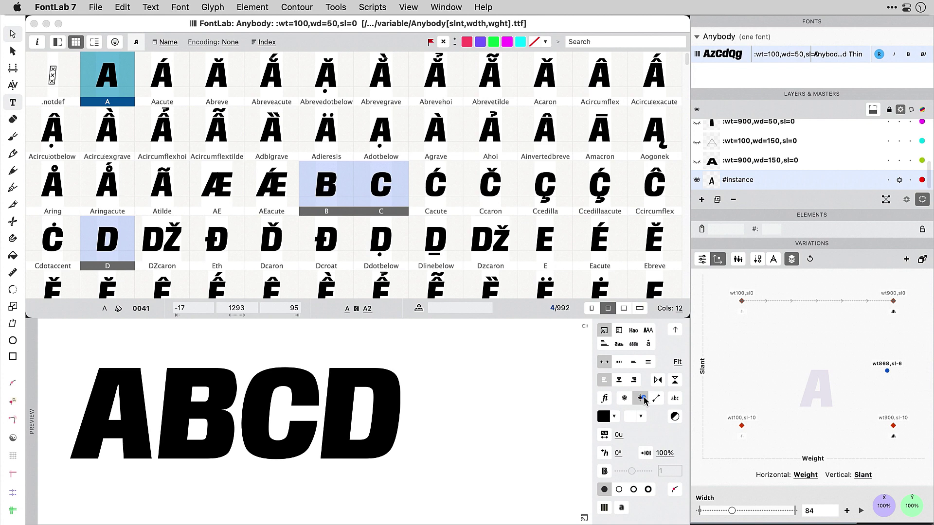
{"action": "left_click", "coordinate": [702, 259]}
{"action": "left_click", "coordinate": [705, 513]}
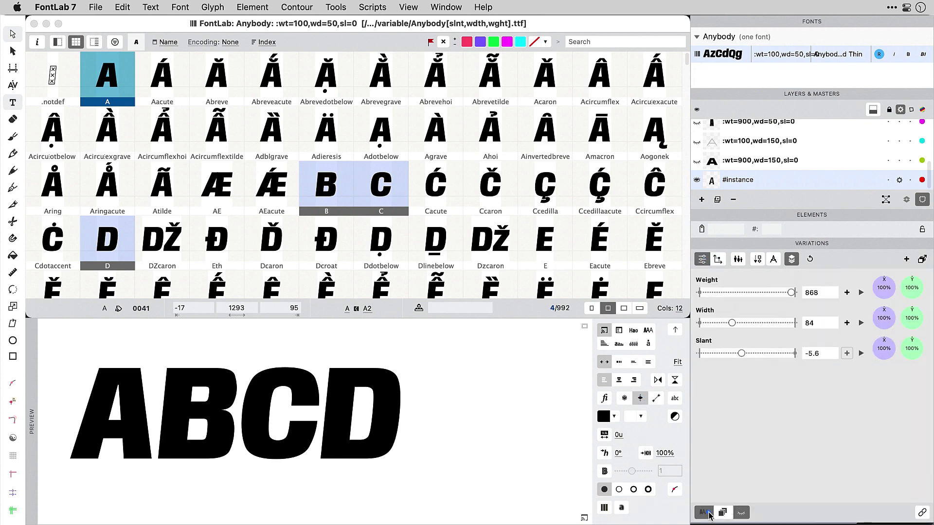
{"action": "left_click", "coordinate": [727, 370]}
{"action": "left_click", "coordinate": [727, 378]}
{"action": "left_click", "coordinate": [727, 388]}
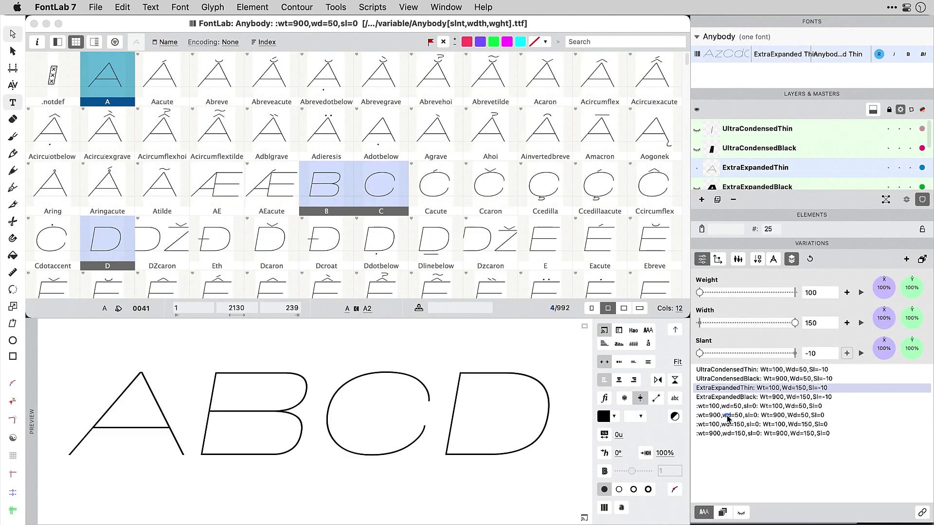
{"action": "left_click", "coordinate": [728, 415]}
{"action": "left_click", "coordinate": [729, 425]}
Apply UltraCondensed through CondensedExtraLight instances from the full instance list, then return to the axis sliders
{"action": "left_click", "coordinate": [723, 512]}
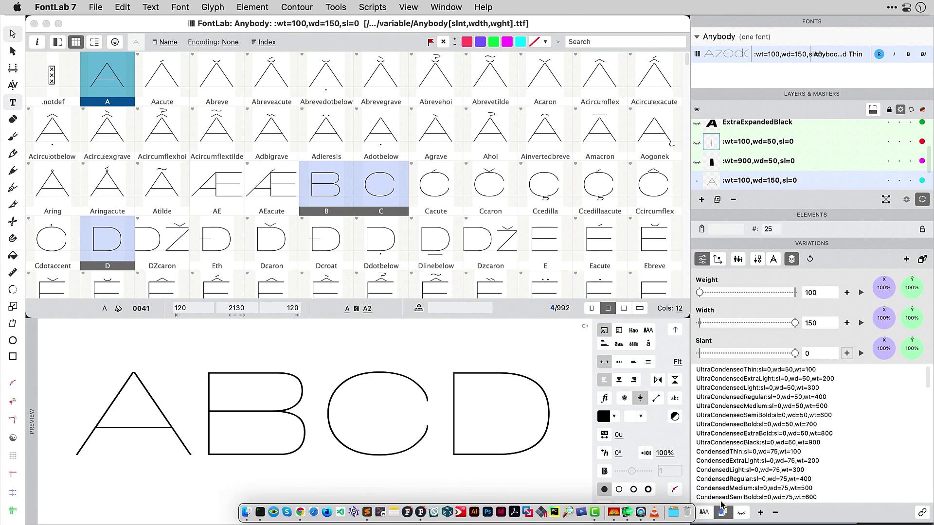
{"action": "left_click", "coordinate": [731, 397]}
{"action": "left_click", "coordinate": [732, 406]}
{"action": "left_click", "coordinate": [732, 424]}
{"action": "left_click", "coordinate": [732, 434]}
{"action": "left_click", "coordinate": [732, 443]}
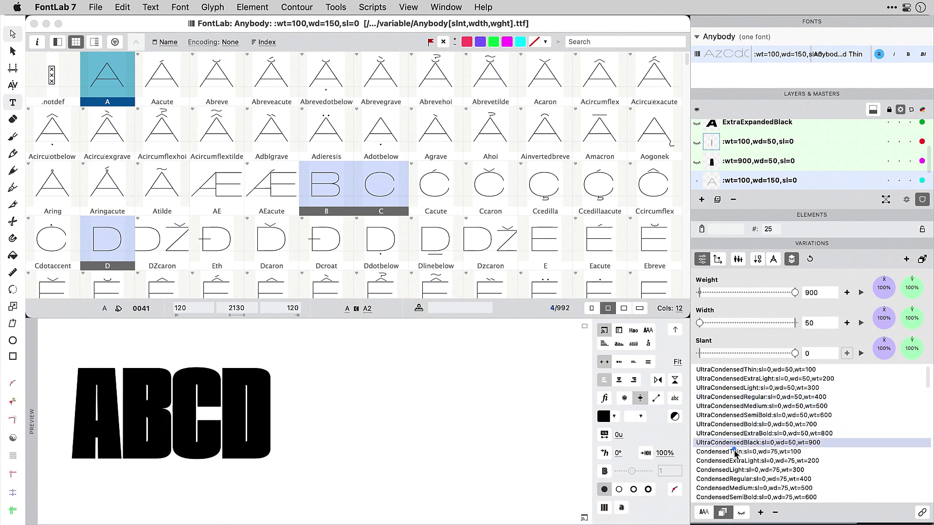
{"action": "left_click", "coordinate": [732, 452]}
{"action": "left_click", "coordinate": [732, 461]}
{"action": "left_click", "coordinate": [742, 512]}
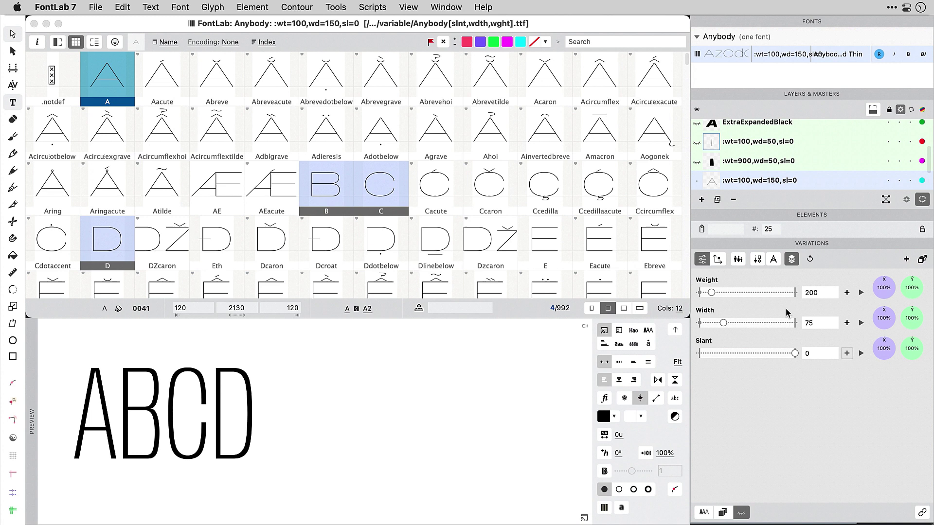
Animate the Weight, Width and Slant axes, stopping Width at 112, then make ABCD heavier and more slanted
{"action": "left_click", "coordinate": [860, 293]}
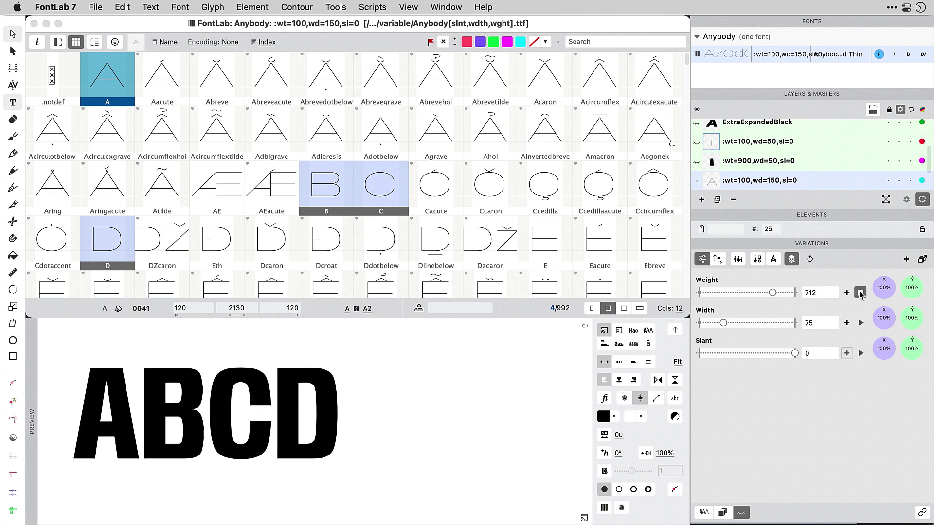
{"action": "left_click", "coordinate": [860, 323]}
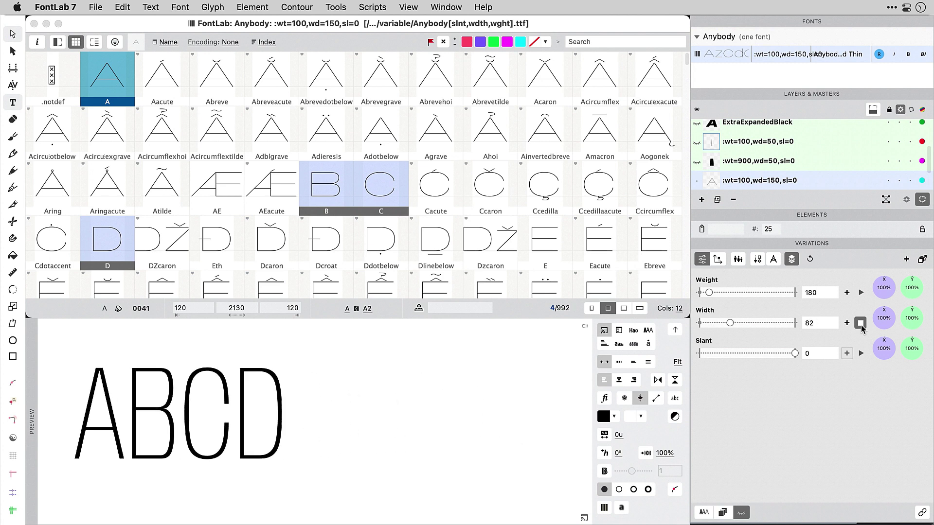
{"action": "left_click", "coordinate": [860, 323]}
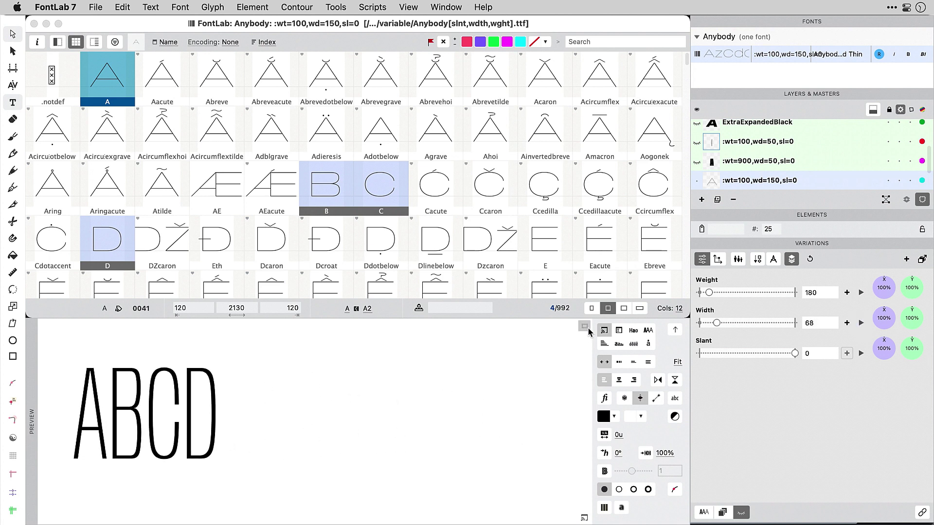
{"action": "left_click", "coordinate": [861, 323]}
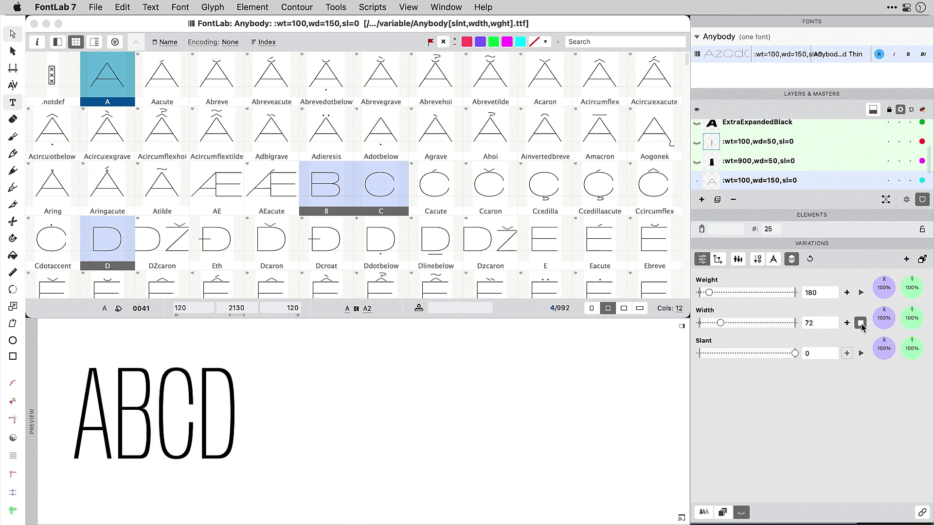
{"action": "left_click", "coordinate": [860, 323], "text": "super"}
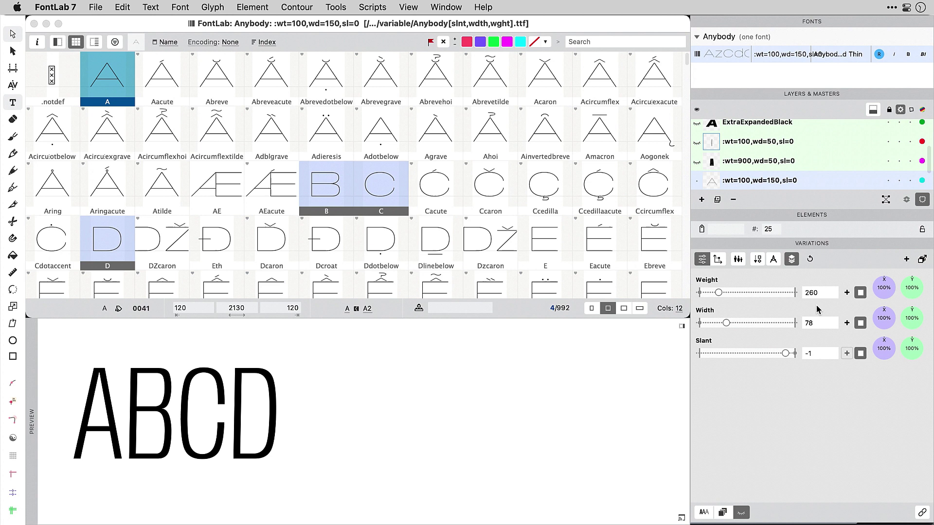
{"action": "left_click", "coordinate": [860, 292]}
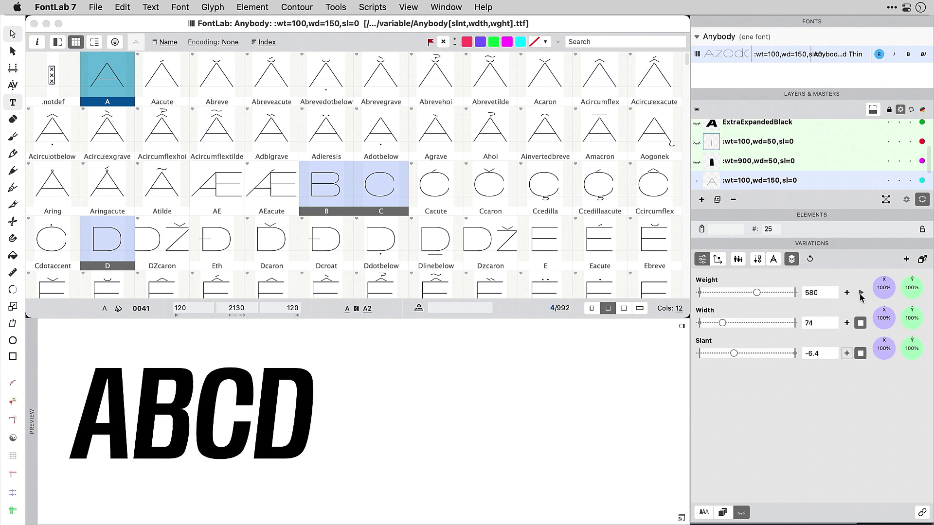
{"action": "left_click", "coordinate": [860, 323]}
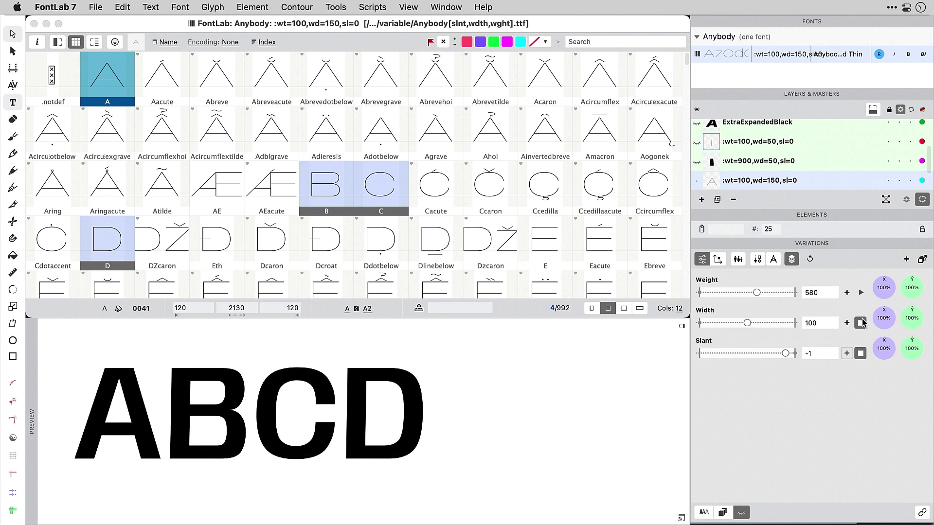
{"action": "left_click", "coordinate": [861, 294]}
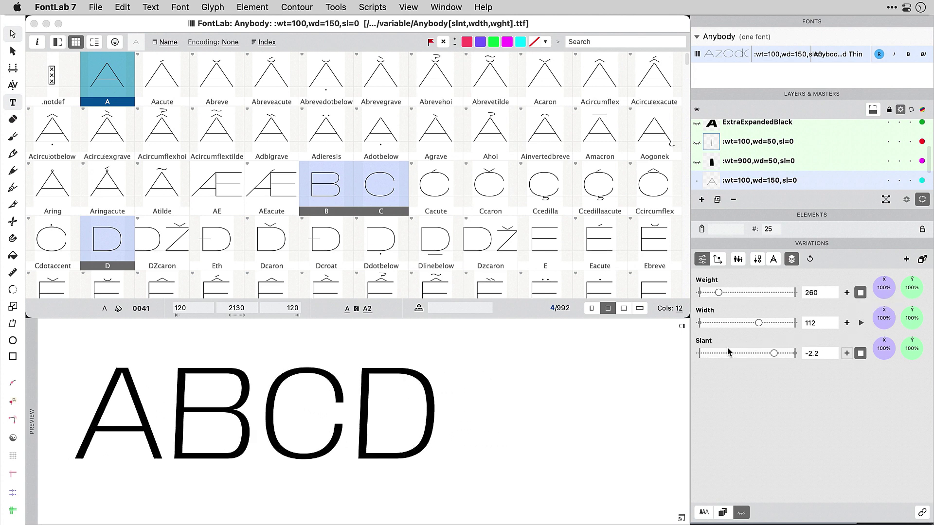
{"action": "left_click_drag", "start_coordinate": [728, 351], "coordinate": [772, 350]}
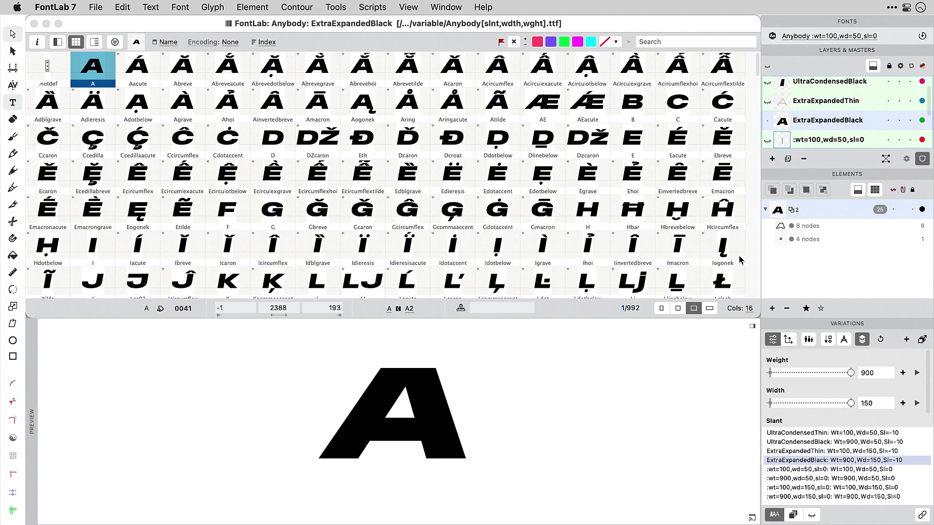
Try large, original, small and very large glyph cell sizes, ending on medium
{"action": "left_click", "coordinate": [679, 309]}
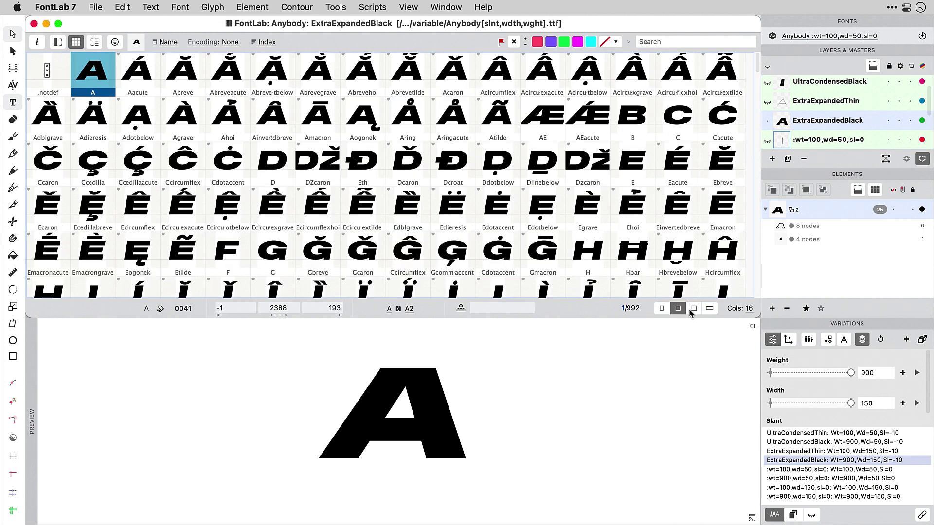
{"action": "left_click", "coordinate": [694, 308]}
{"action": "left_click", "coordinate": [710, 309]}
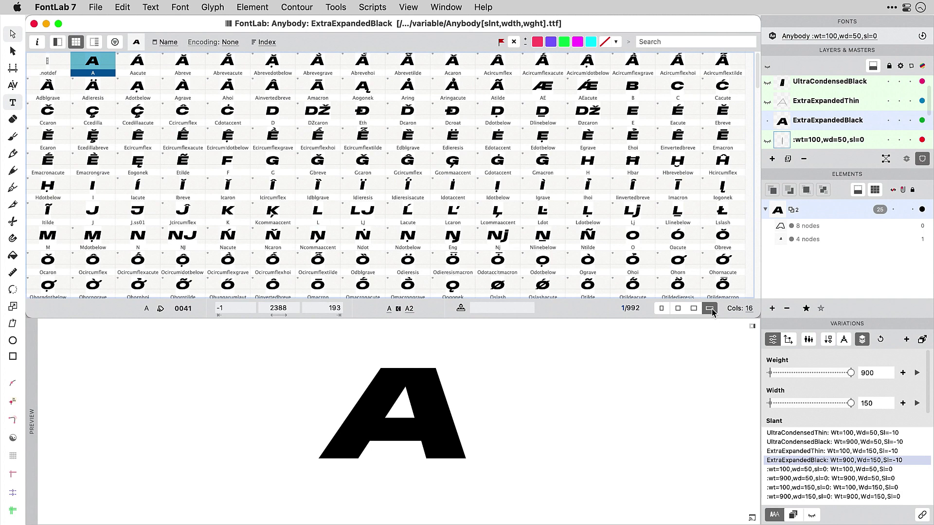
{"action": "left_click", "coordinate": [663, 309]}
{"action": "left_click", "coordinate": [678, 310]}
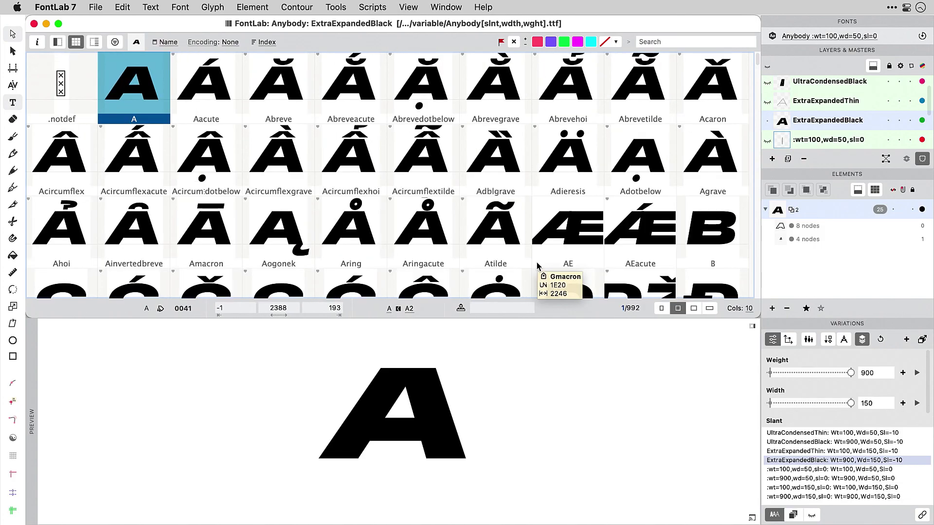
Collapse the Preview panel so the grid fills the window and shrink the cells to show many more rows
{"action": "scroll", "coordinate": [538, 268], "scroll_direction": "down", "scroll_amount": 3}
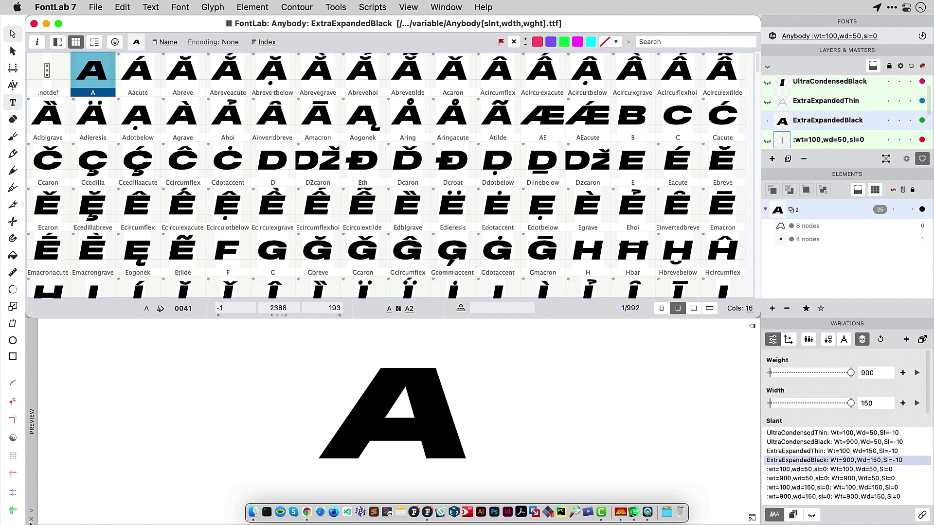
{"action": "left_click", "coordinate": [30, 521]}
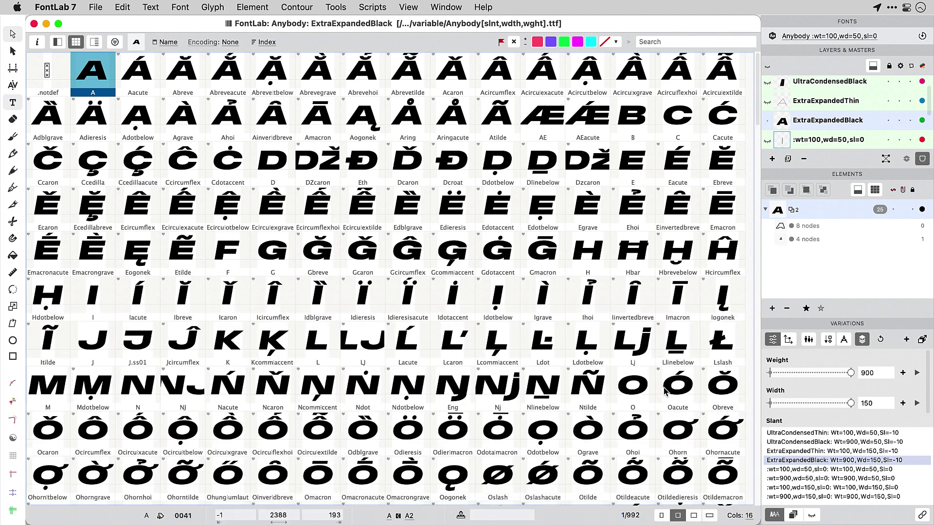
{"action": "left_click", "coordinate": [709, 516]}
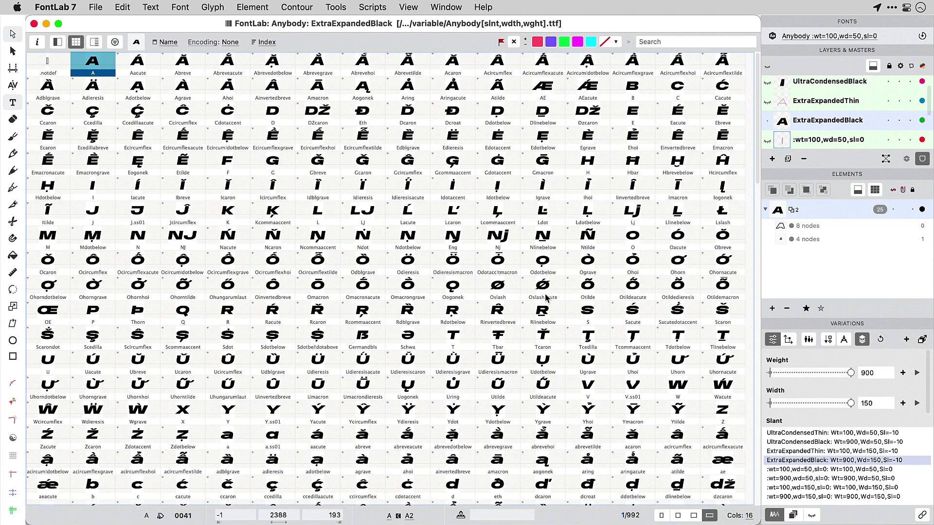
{"action": "scroll", "coordinate": [510, 253], "scroll_direction": "up", "scroll_amount": 5}
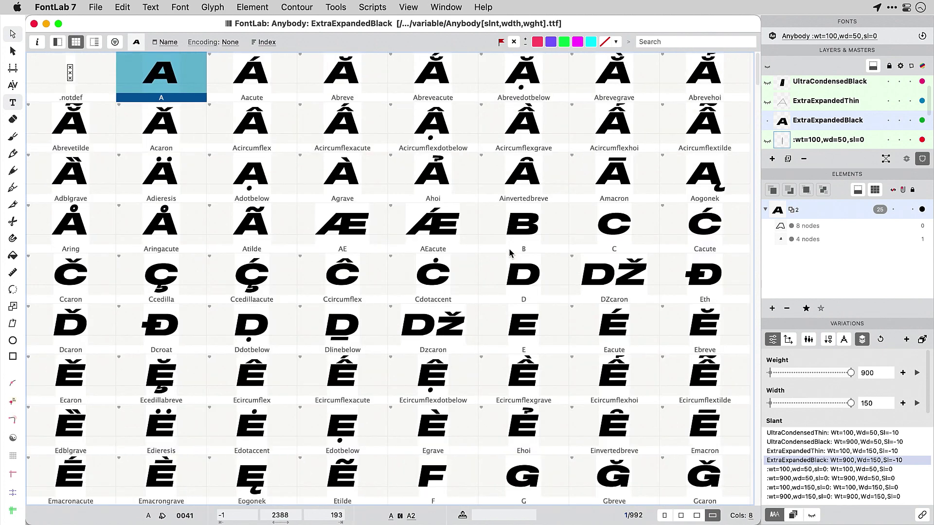
{"action": "scroll", "coordinate": [509, 253], "scroll_direction": "down", "scroll_amount": 5}
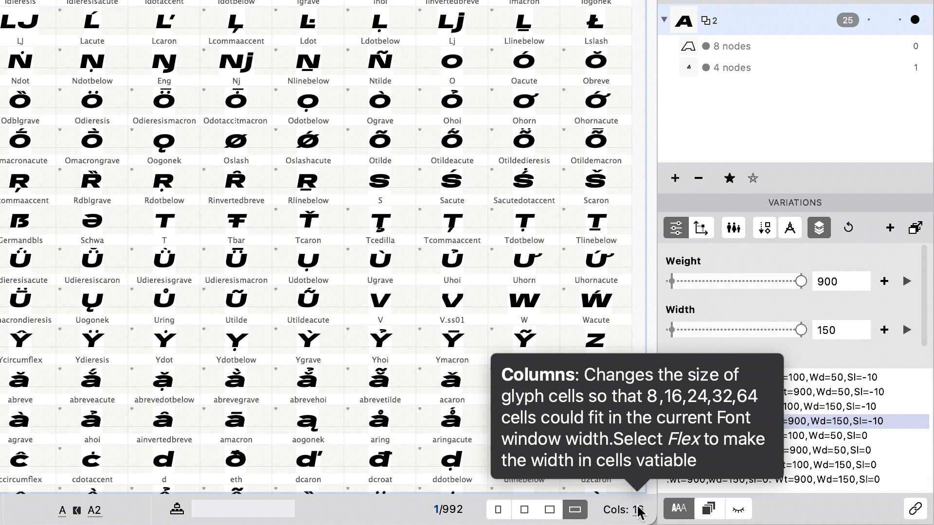
Set the grid columns to Flex and resize the cells with the size slider and zoom shortcuts
{"action": "left_click", "coordinate": [640, 509]}
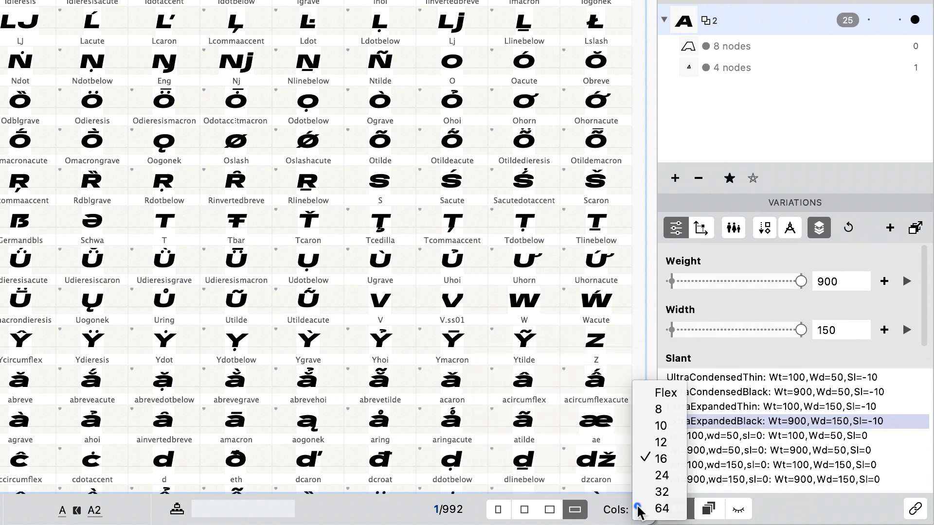
{"action": "left_click", "coordinate": [650, 394]}
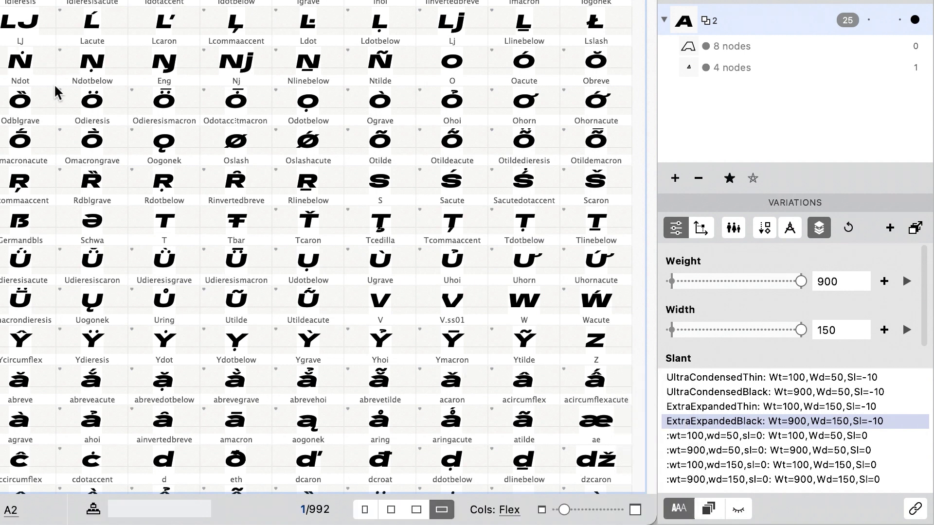
{"action": "left_click_drag", "start_coordinate": [564, 510], "coordinate": [593, 518]}
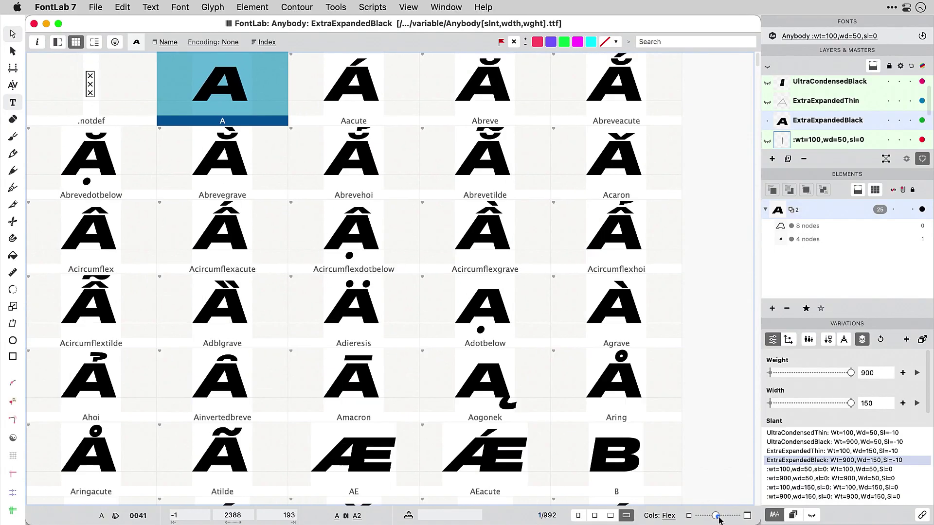
{"action": "left_click_drag", "start_coordinate": [722, 520], "coordinate": [701, 519]}
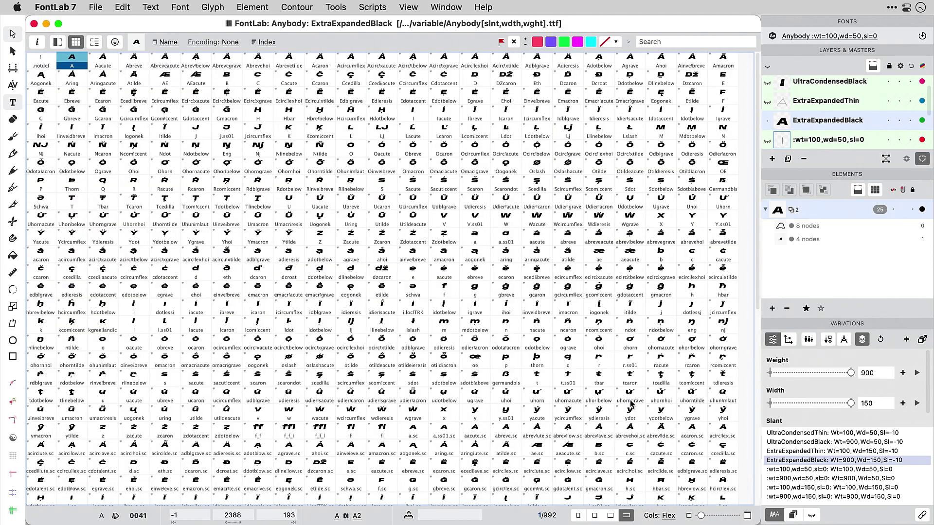
{"action": "key", "text": "super+equal"}
{"action": "key", "text": "super+equal"}
{"action": "key", "text": "super+equal"}
{"action": "key", "text": "super+equal"}
{"action": "key", "text": "super+equal"}
{"action": "key", "text": "super+equal"}
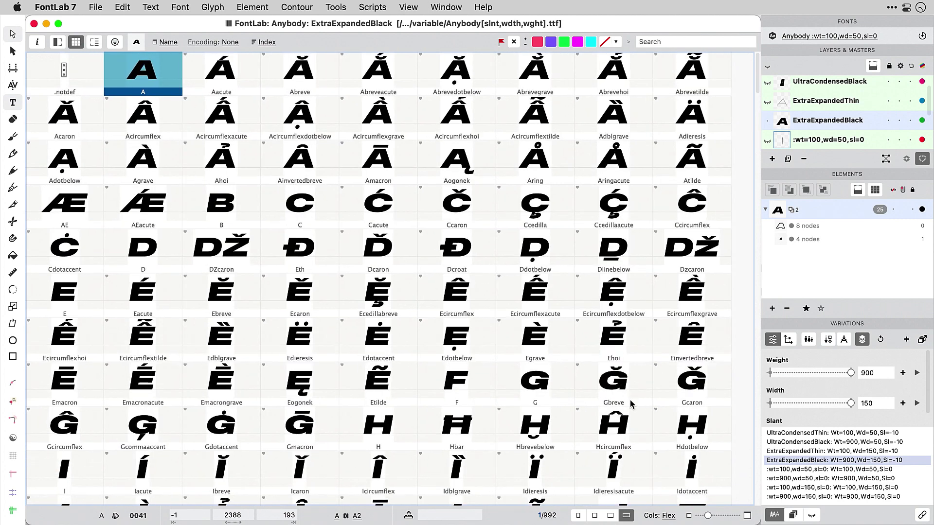
{"action": "key", "text": "super+minus"}
{"action": "key", "text": "super+equal"}
Step through the ExtraExpandedThin, UltraCondensedBlack, UltraCondensedThin and wt/wd masters, ending on #instance
{"action": "left_click", "coordinate": [818, 102]}
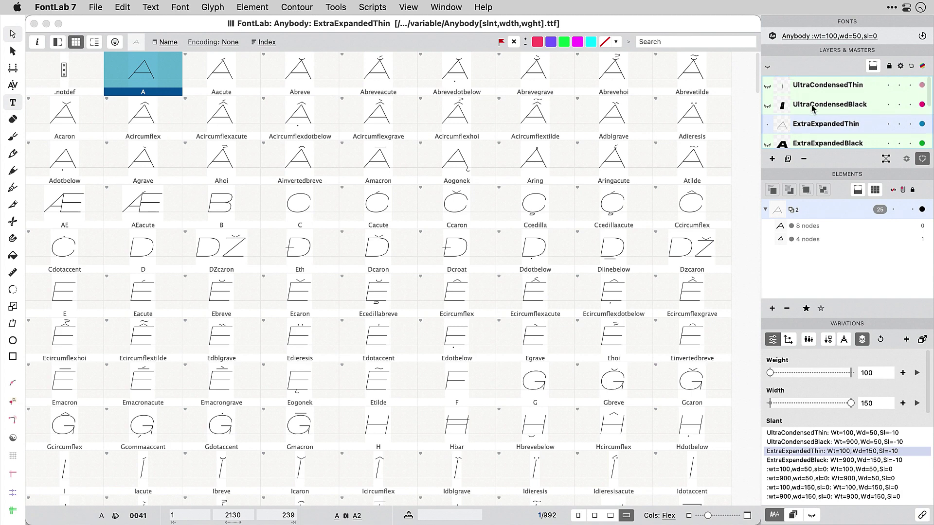
{"action": "left_click", "coordinate": [813, 106]}
{"action": "left_click", "coordinate": [816, 86]}
{"action": "scroll", "coordinate": [816, 86], "scroll_direction": "down", "scroll_amount": 2}
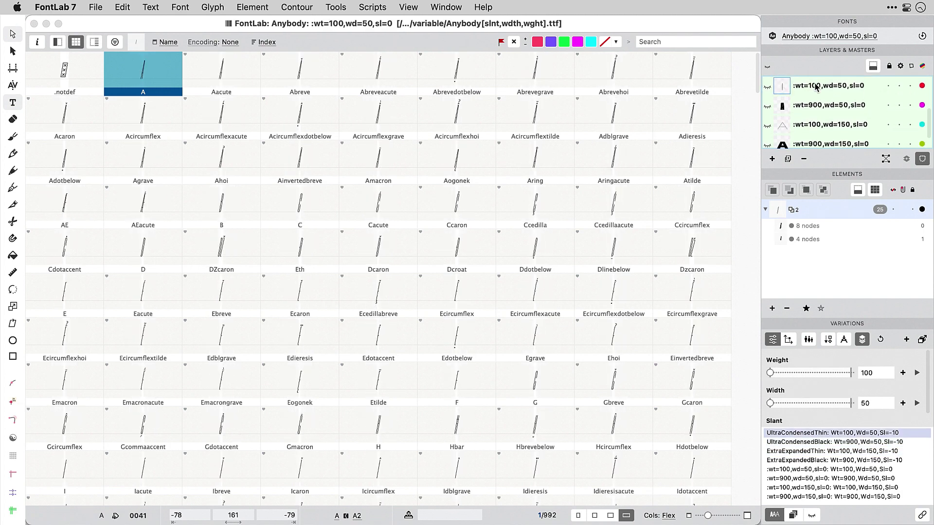
{"action": "left_click", "coordinate": [816, 106]}
{"action": "left_click", "coordinate": [816, 126]}
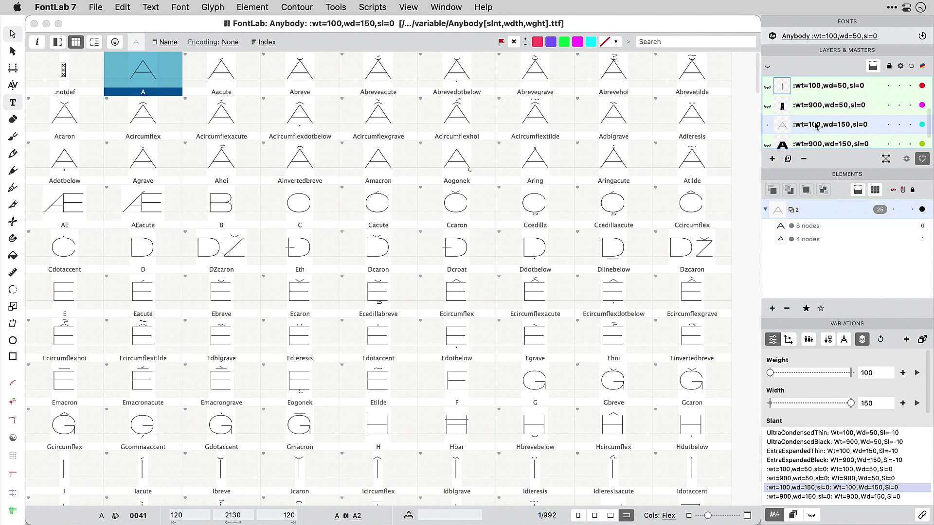
{"action": "scroll", "coordinate": [816, 126], "scroll_direction": "down", "scroll_amount": 1}
{"action": "left_click", "coordinate": [818, 122]}
{"action": "left_click", "coordinate": [817, 137]}
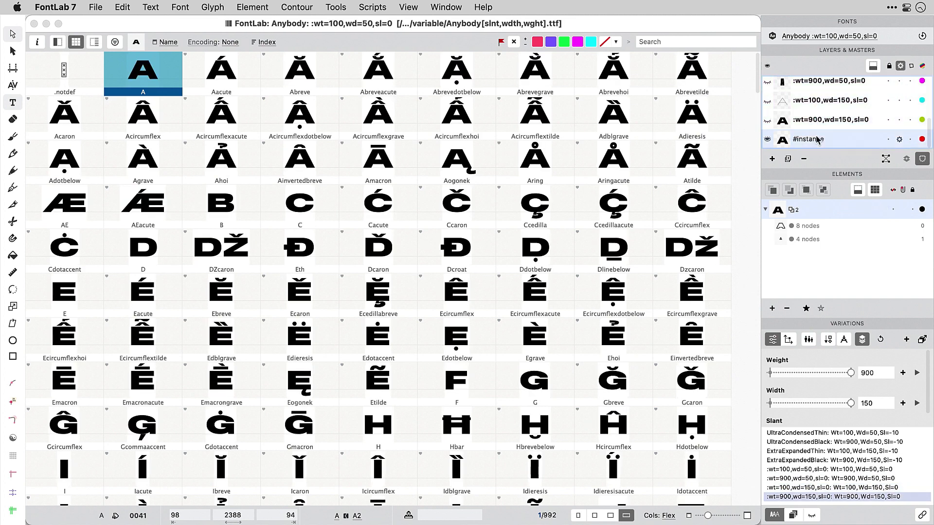
Apply the UltraCondensedMedium, Light and ExtraLight instances, ending on UltraCondensedMedium
{"action": "left_click", "coordinate": [793, 515]}
{"action": "left_click", "coordinate": [803, 470]}
{"action": "left_click", "coordinate": [805, 451]}
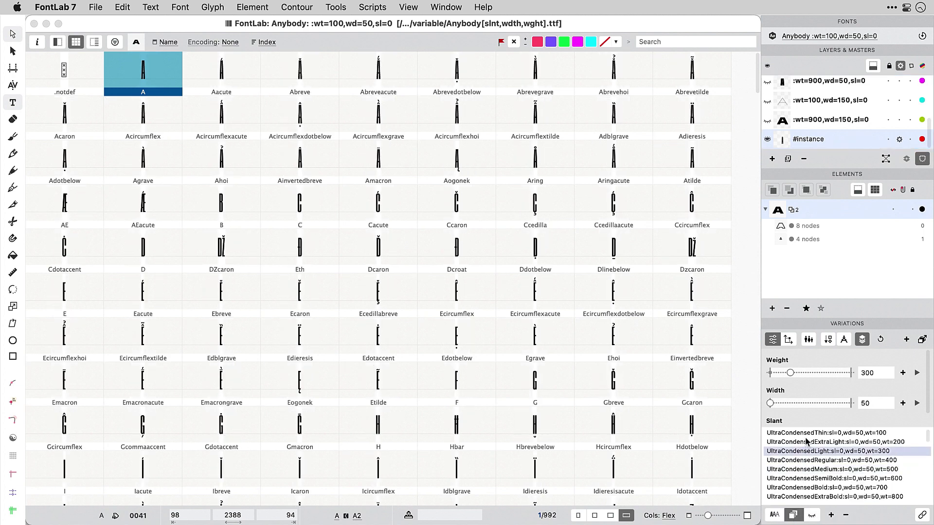
{"action": "left_click", "coordinate": [806, 442]}
{"action": "left_click", "coordinate": [809, 469]}
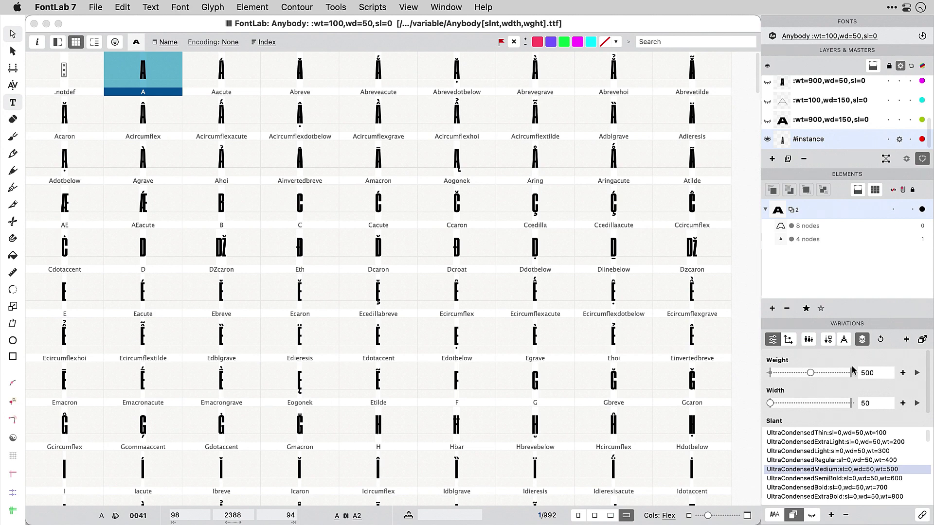
Animate the Weight axis, set Width to 121.8 and animate Width too
{"action": "left_click", "coordinate": [916, 374]}
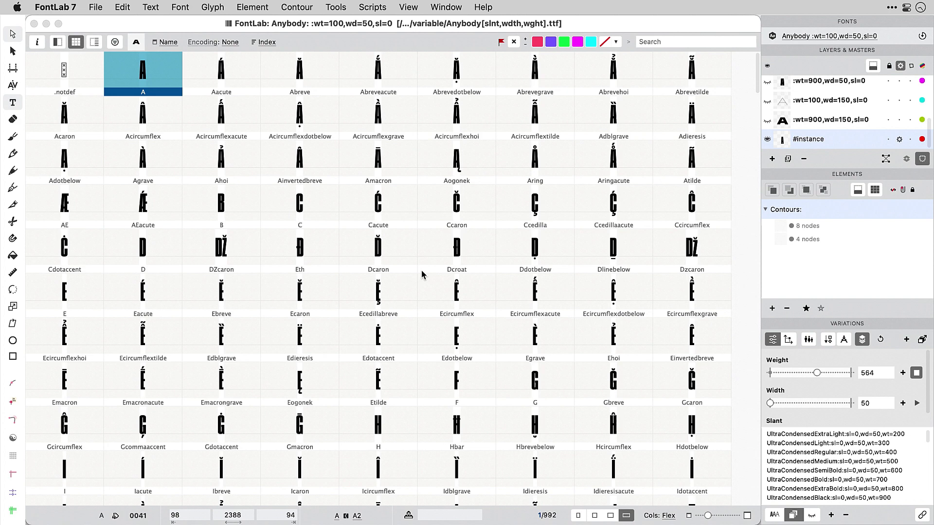
{"action": "left_click", "coordinate": [828, 403]}
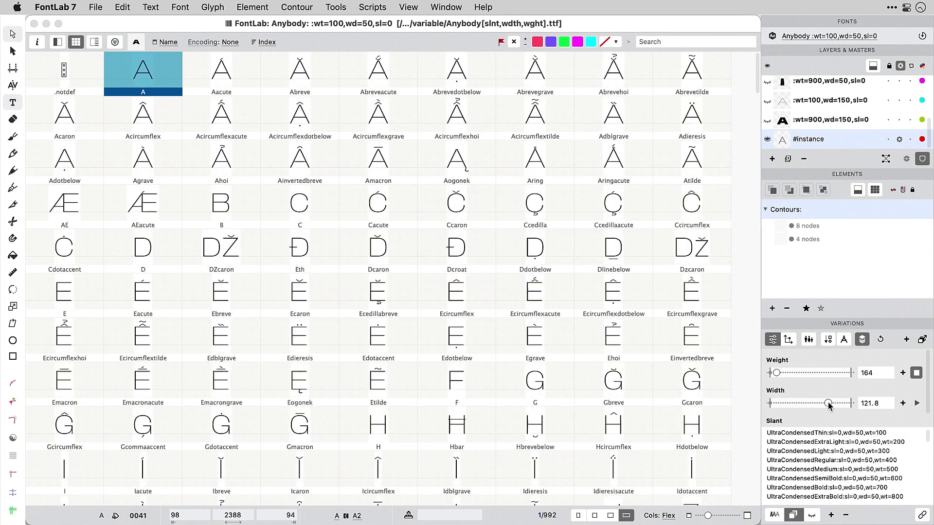
{"action": "left_click", "coordinate": [916, 403]}
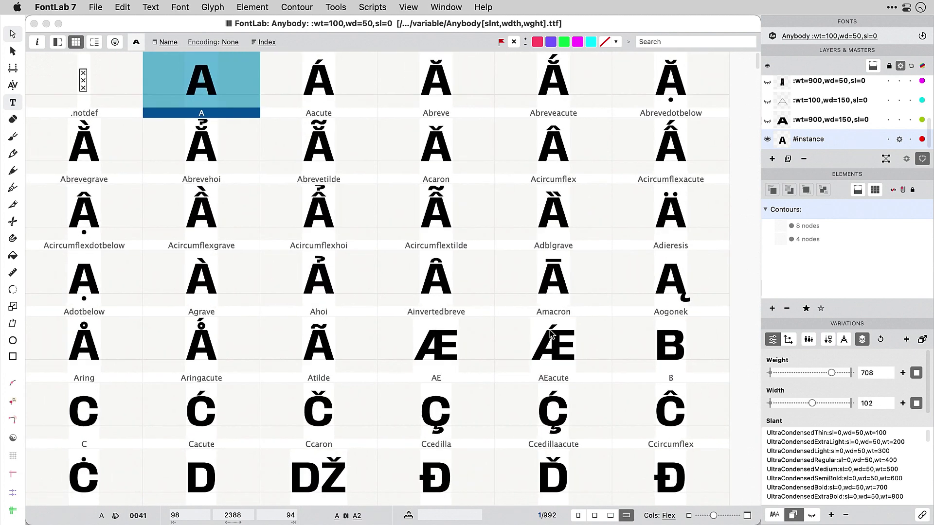
Scroll through the animating glyphs, set cell captions to None and select Gdotaccent
{"action": "scroll", "coordinate": [469, 210], "scroll_direction": "down", "scroll_amount": 15}
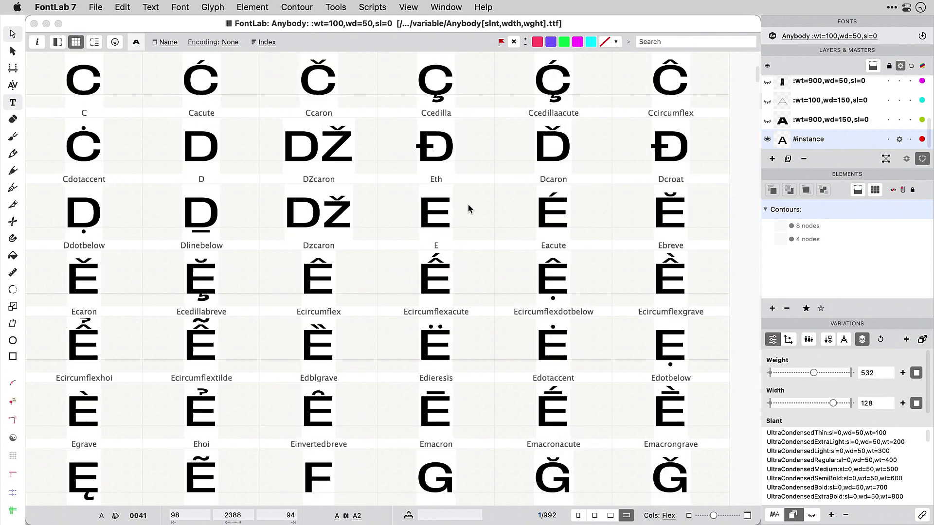
{"action": "scroll", "coordinate": [469, 209], "scroll_direction": "down", "scroll_amount": 15}
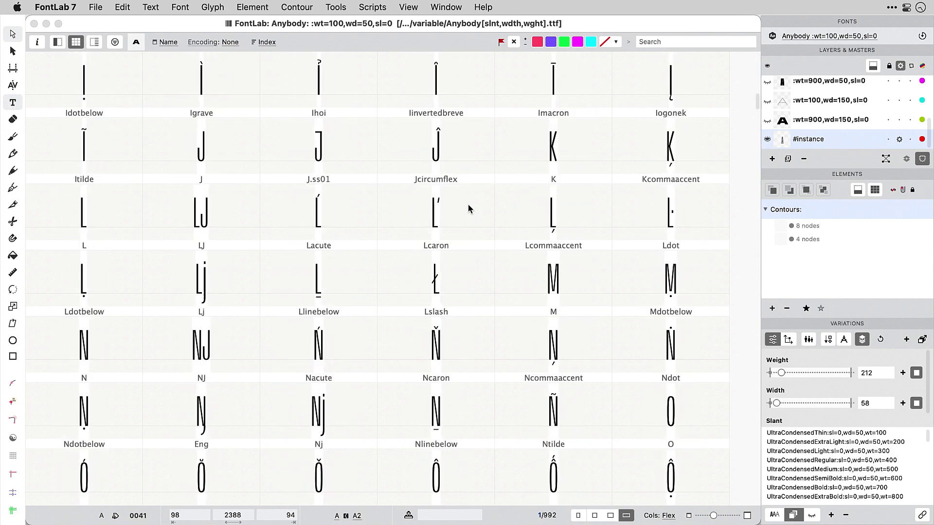
{"action": "scroll", "coordinate": [469, 209], "scroll_direction": "down", "scroll_amount": 9}
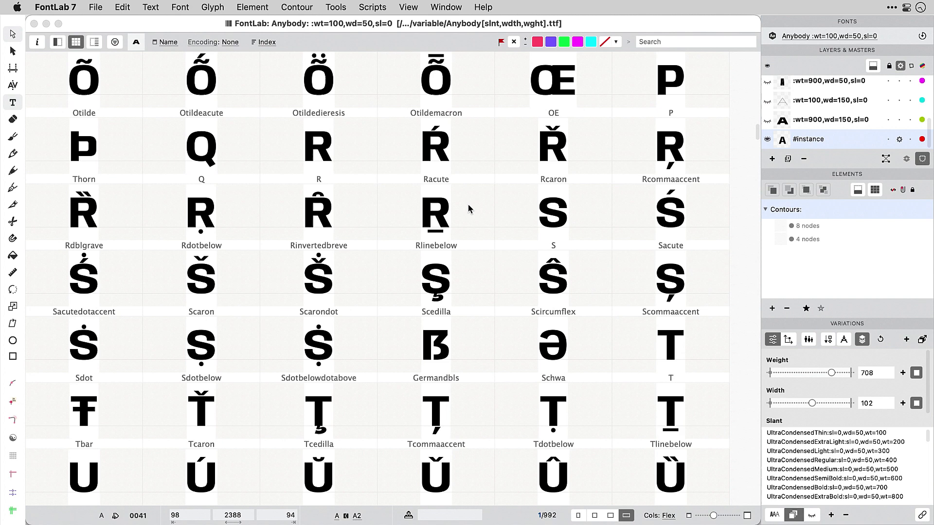
{"action": "left_click", "coordinate": [166, 42]}
{"action": "left_click", "coordinate": [174, 56]}
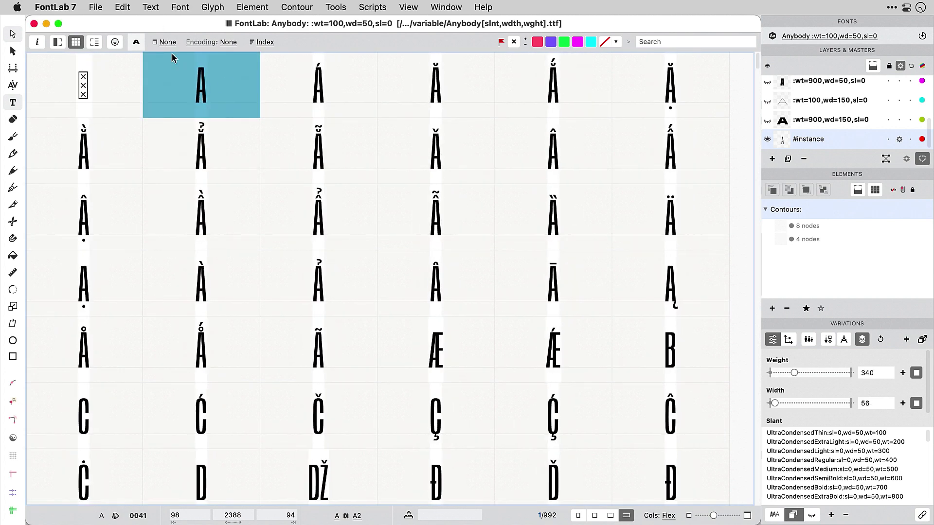
{"action": "scroll", "coordinate": [284, 146], "scroll_direction": "down", "scroll_amount": 5}
{"action": "scroll", "coordinate": [284, 146], "scroll_direction": "down", "scroll_amount": 15}
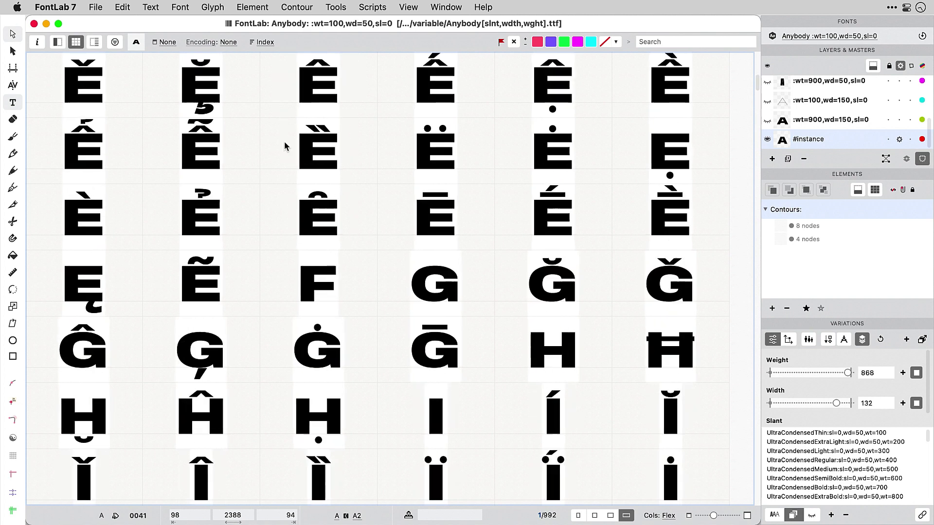
{"action": "left_click", "coordinate": [332, 161]}
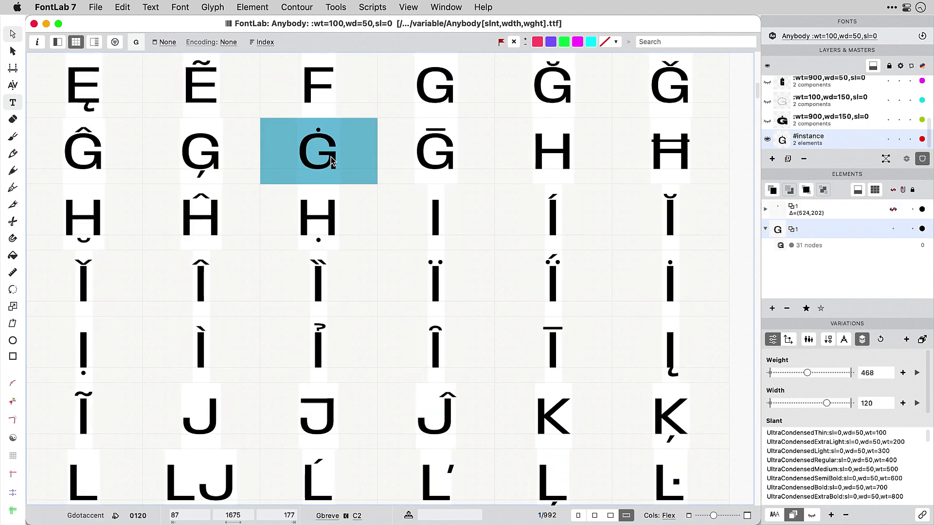
Restart the Weight and Width animations, show glyph names as captions and switch to smaller cells
{"action": "left_click", "coordinate": [917, 373]}
{"action": "left_click", "coordinate": [916, 403]}
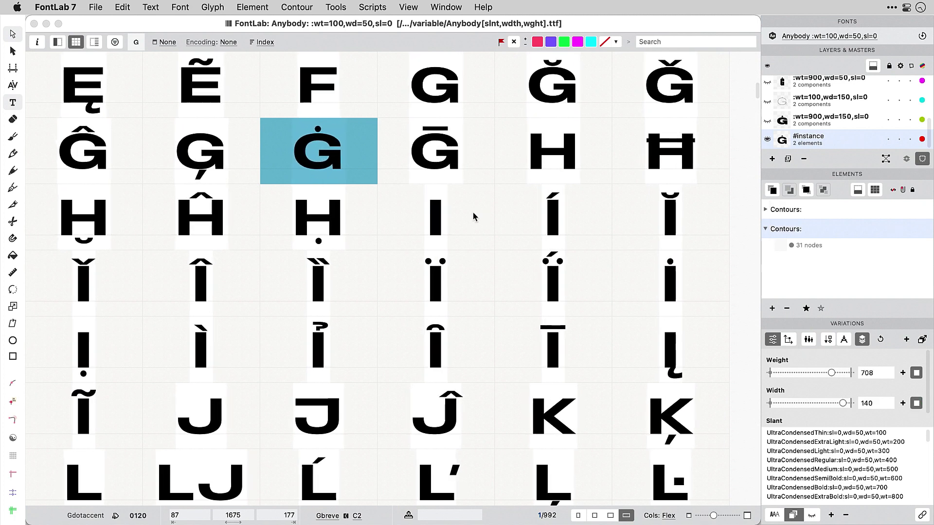
{"action": "scroll", "coordinate": [473, 212], "scroll_direction": "down", "scroll_amount": 20}
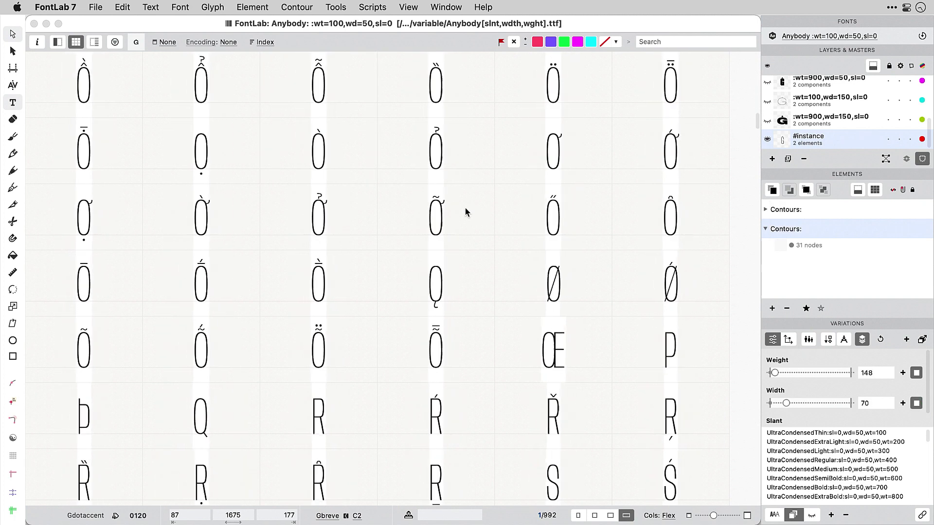
{"action": "left_click", "coordinate": [165, 42]}
{"action": "left_click", "coordinate": [181, 63]}
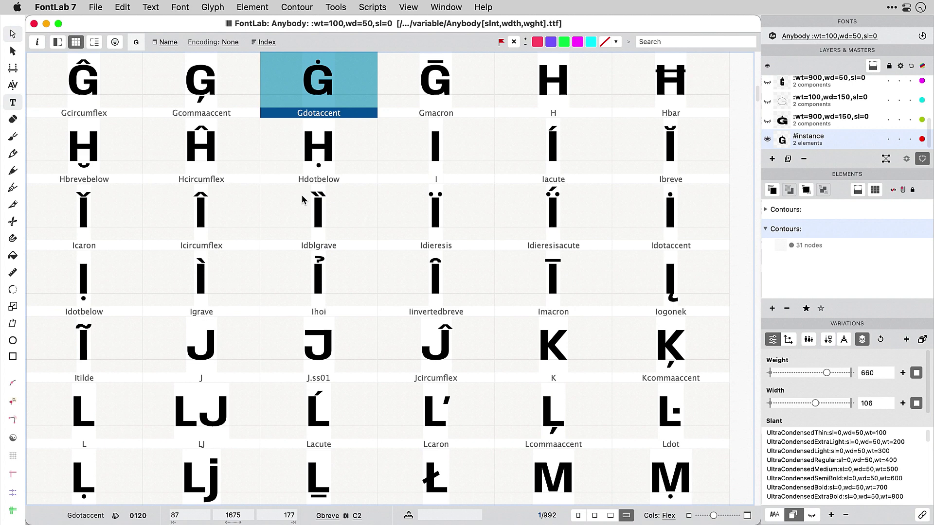
{"action": "left_click", "coordinate": [611, 515]}
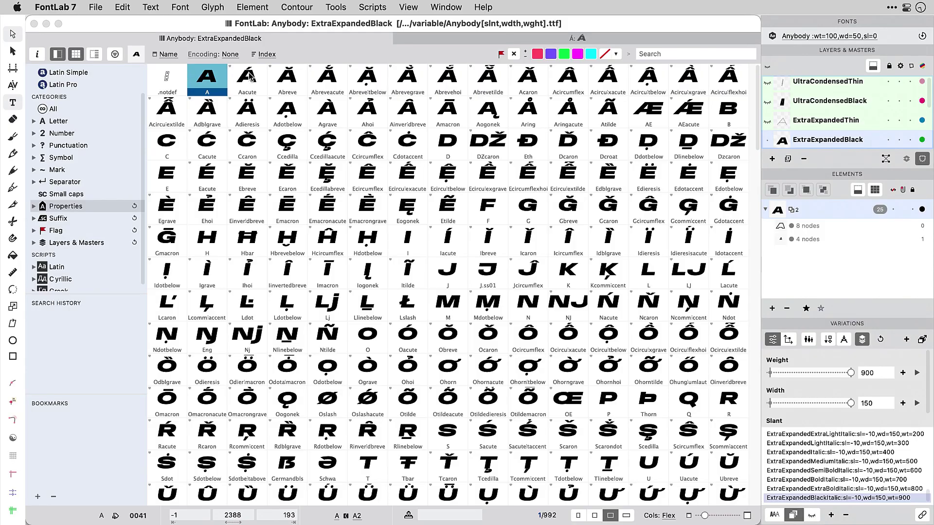
Expand the Properties categories and refresh them so Composite and References appear
{"action": "left_click", "coordinate": [249, 76]}
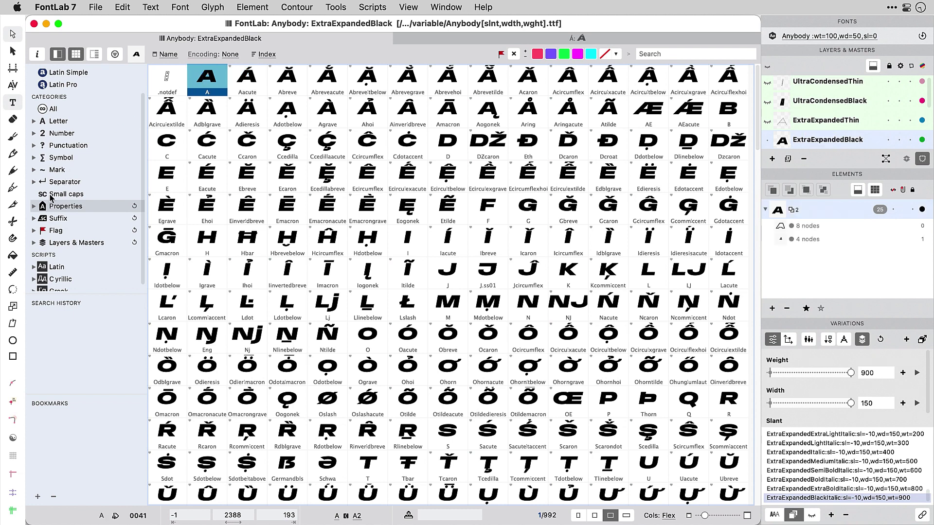
{"action": "left_click", "coordinate": [34, 206]}
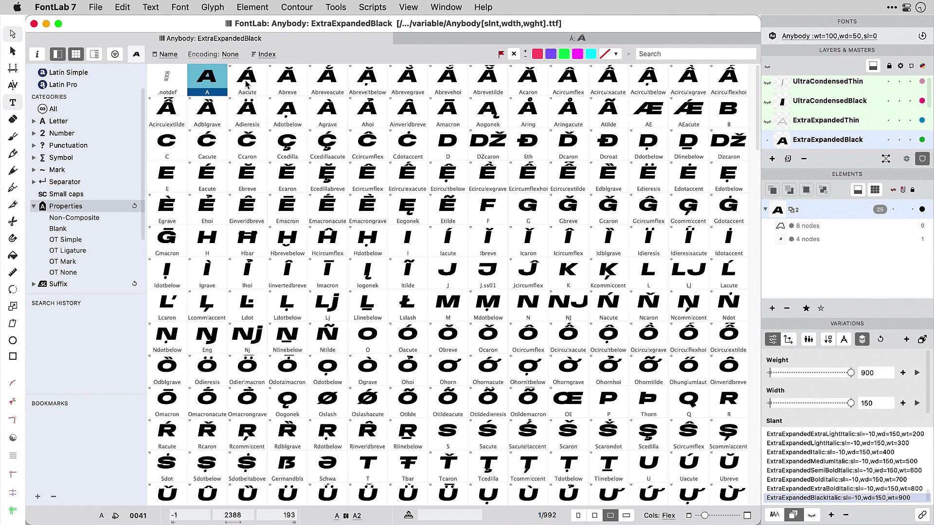
{"action": "left_click", "coordinate": [247, 80]}
{"action": "left_click", "coordinate": [207, 78]}
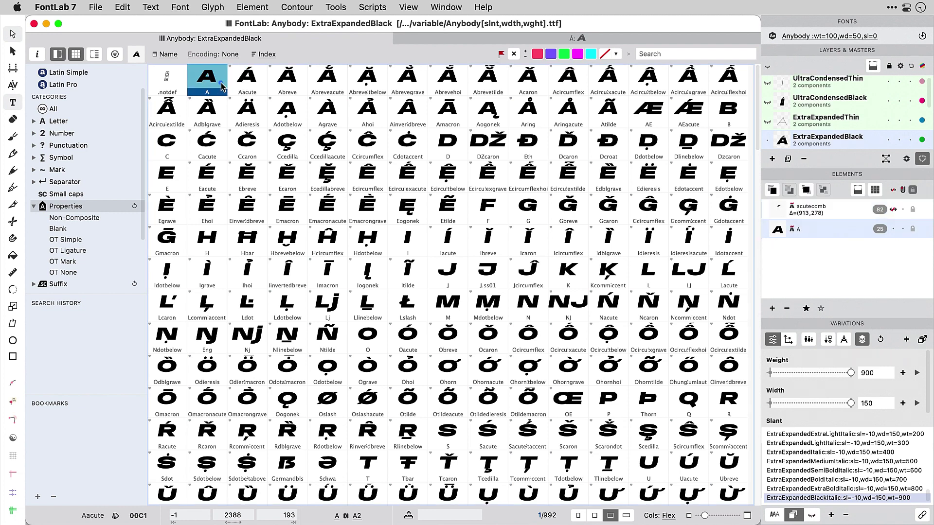
{"action": "left_click", "coordinate": [134, 206]}
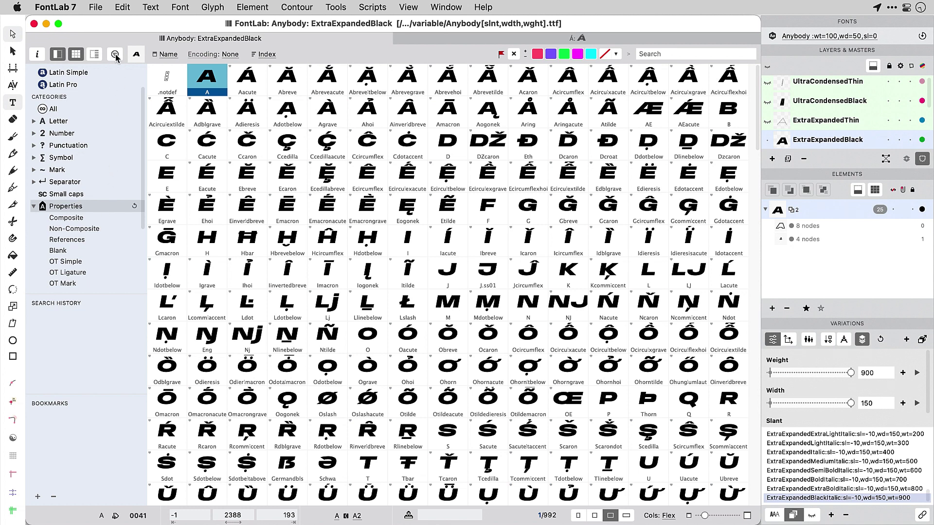
Turn on category filtering and show only the 257 non-composite glyphs
{"action": "left_click", "coordinate": [116, 55]}
{"action": "left_click", "coordinate": [68, 218]}
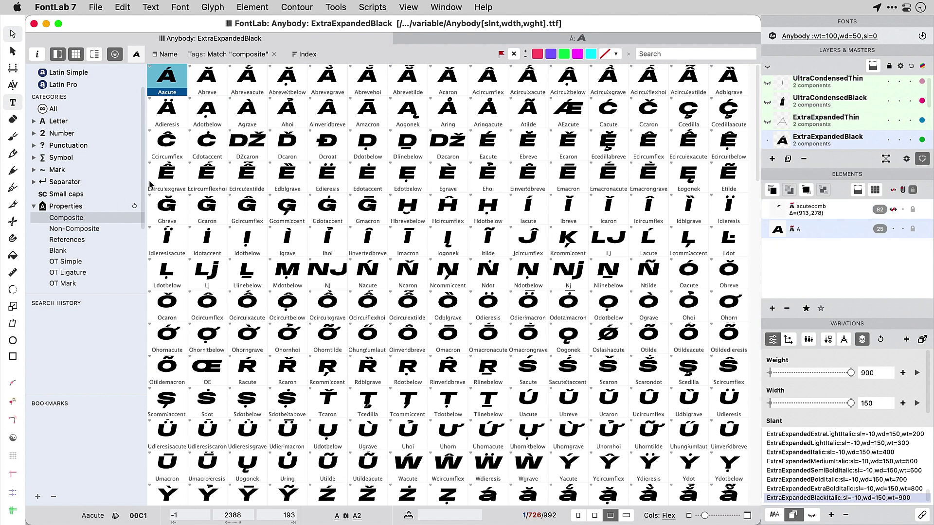
{"action": "left_click", "coordinate": [115, 230]}
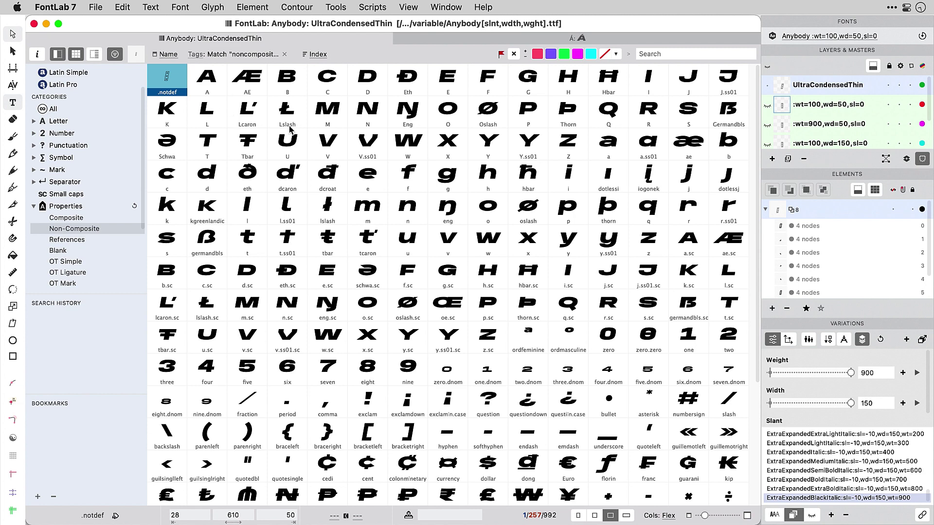
{"action": "scroll", "coordinate": [290, 128], "scroll_direction": "down", "scroll_amount": 5}
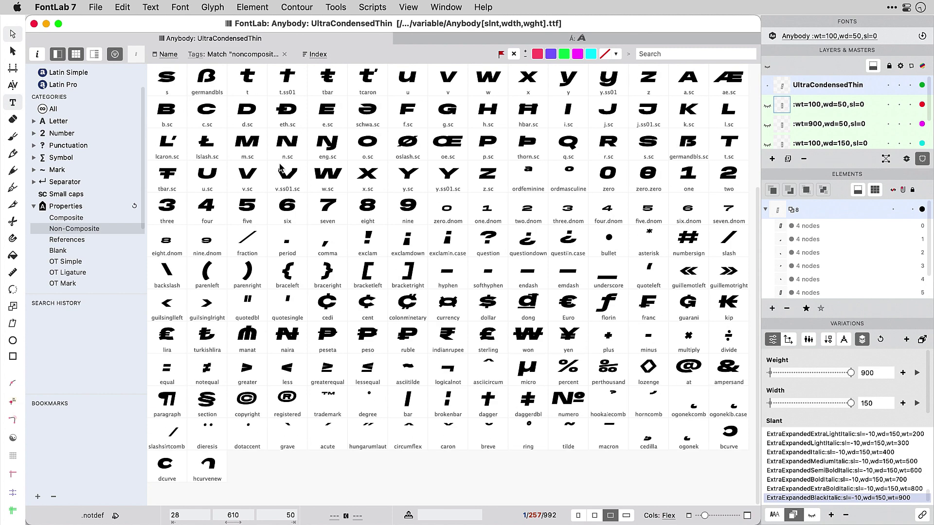
Open the AÆBCD… text in a glyph window and step through its letters with the arrow keys
{"action": "left_click", "coordinate": [205, 466]}
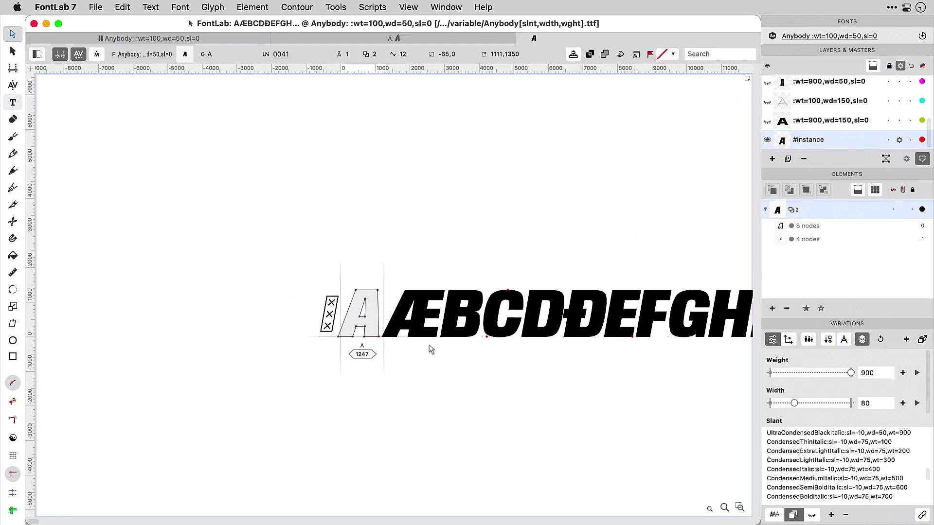
{"action": "key", "text": "super+Right"}
{"action": "key", "text": "super+Right"}
{"action": "key", "text": "super+Right"}
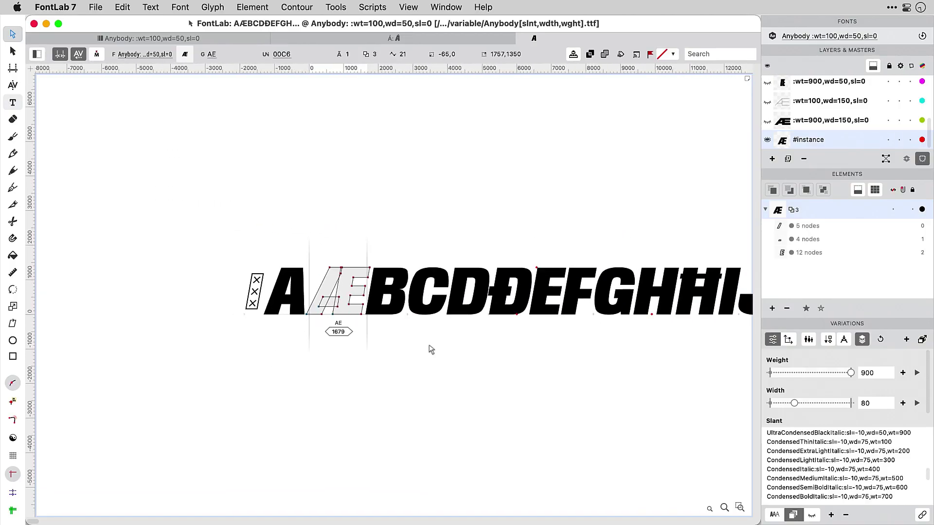
{"action": "key", "text": "super+Left"}
{"action": "key", "text": "super+Left"}
{"action": "scroll", "coordinate": [431, 348], "scroll_direction": "up", "scroll_amount": 4}
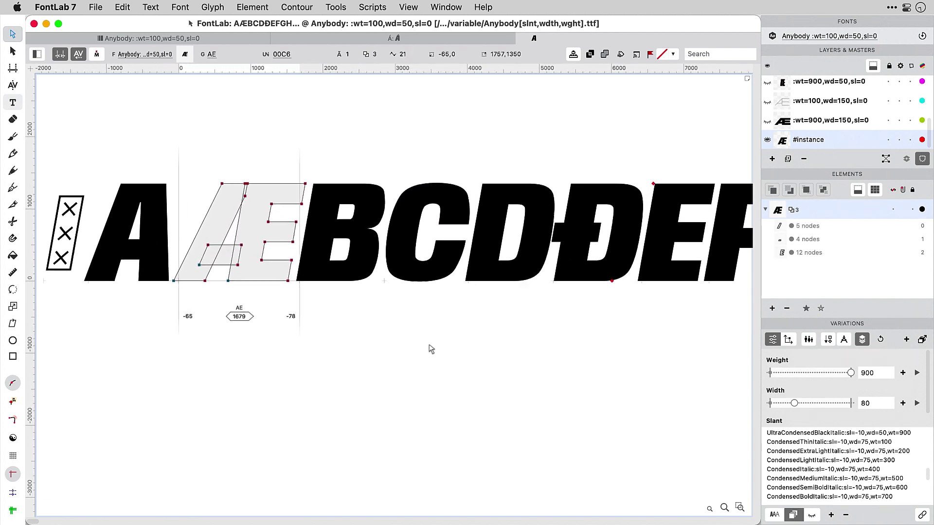
{"action": "key", "text": "super+Right"}
{"action": "key", "text": "super+Right"}
{"action": "key", "text": "super+Right"}
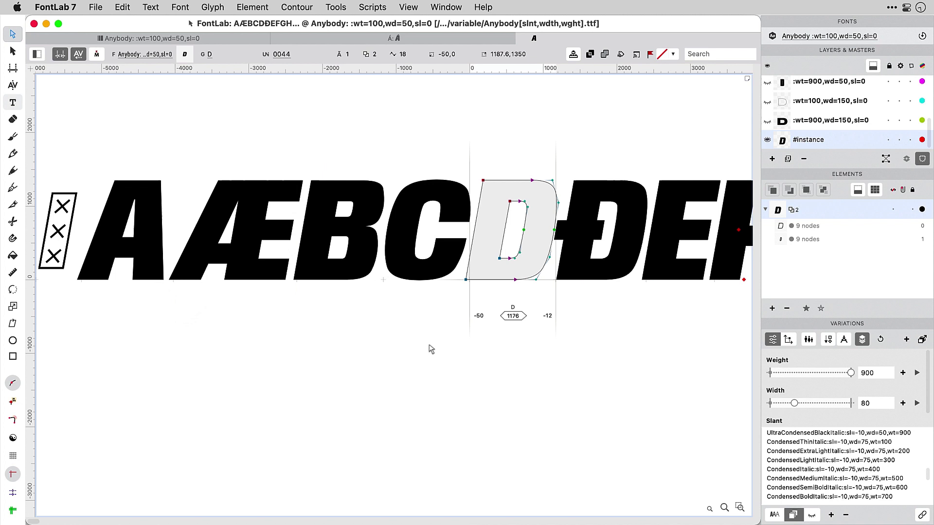
Enable Edit Across Glyphs and zoom out to see every letter's outlines and nodes
{"action": "left_click", "coordinate": [123, 7]}
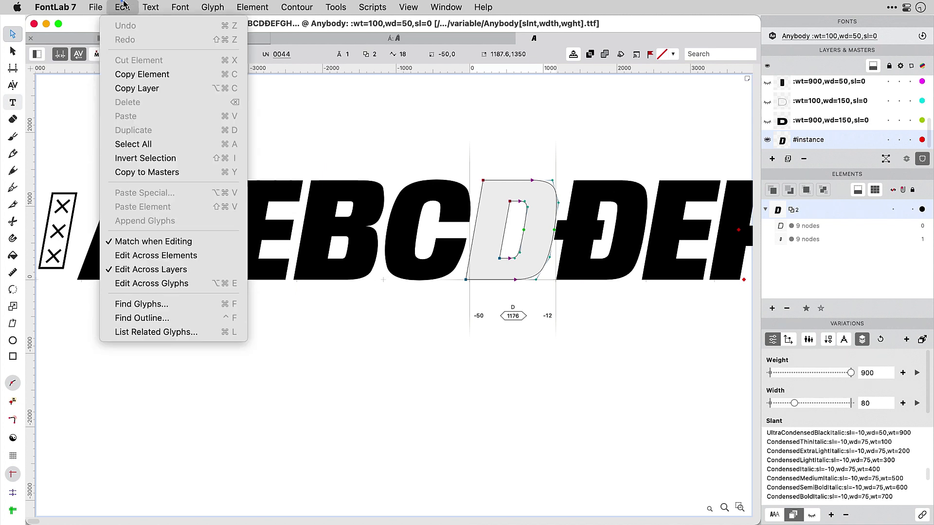
{"action": "left_click", "coordinate": [148, 286]}
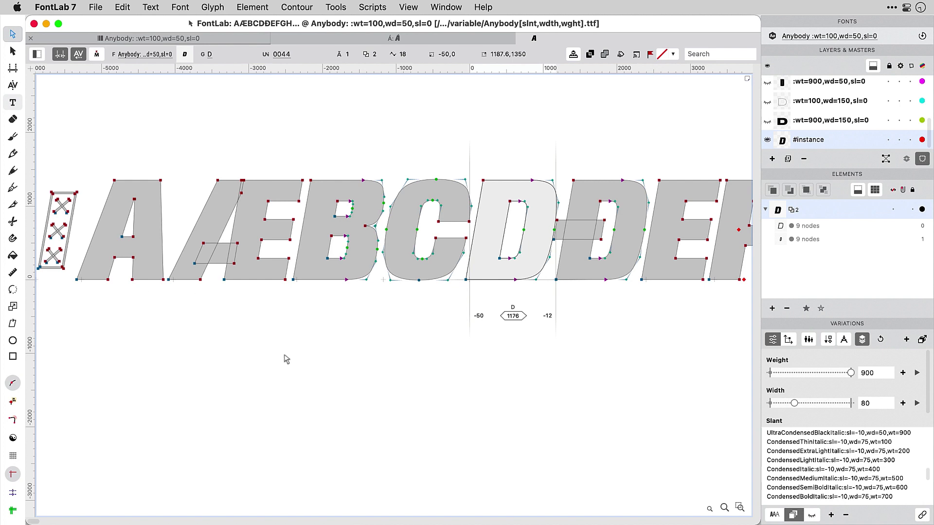
{"action": "scroll", "coordinate": [286, 359], "scroll_direction": "down", "scroll_amount": 5}
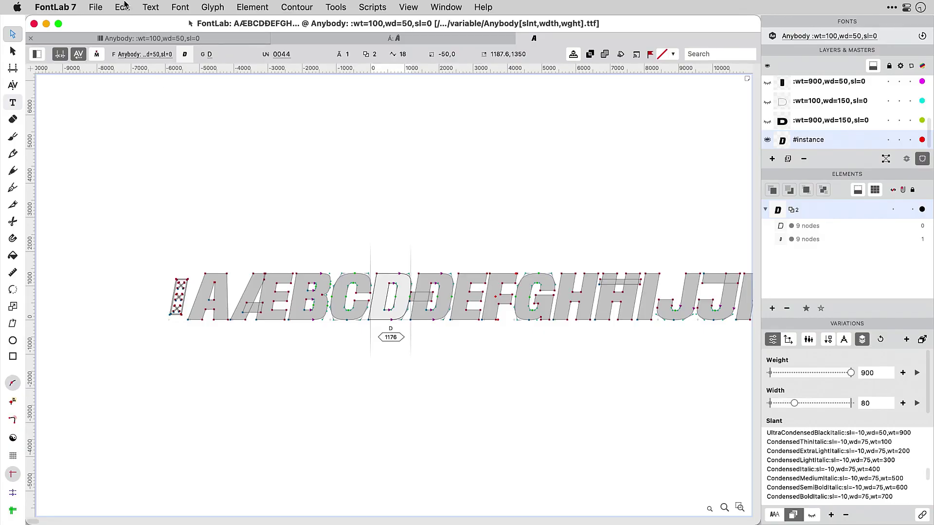
Set the text wrap to Auto so the string flows onto several lines
{"action": "left_click", "coordinate": [150, 7]}
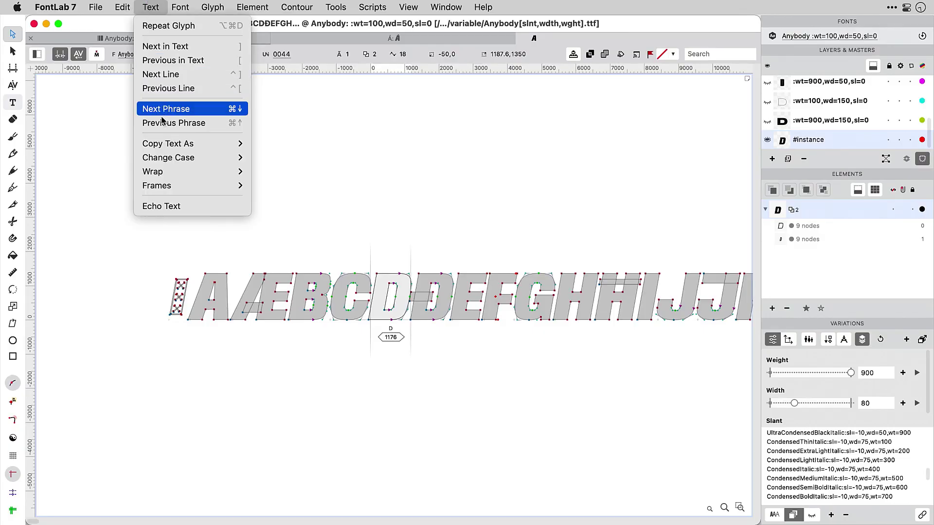
{"action": "mouse_move", "coordinate": [160, 172]}
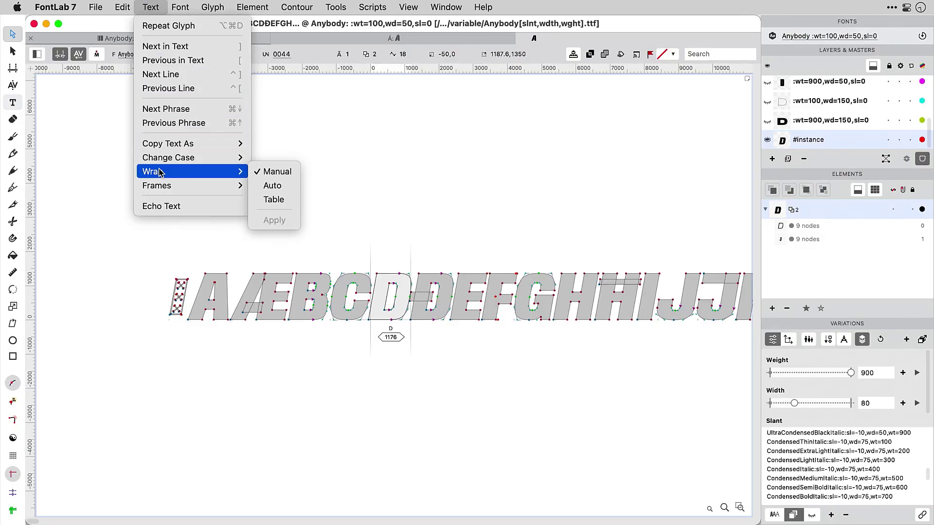
{"action": "left_click", "coordinate": [273, 187]}
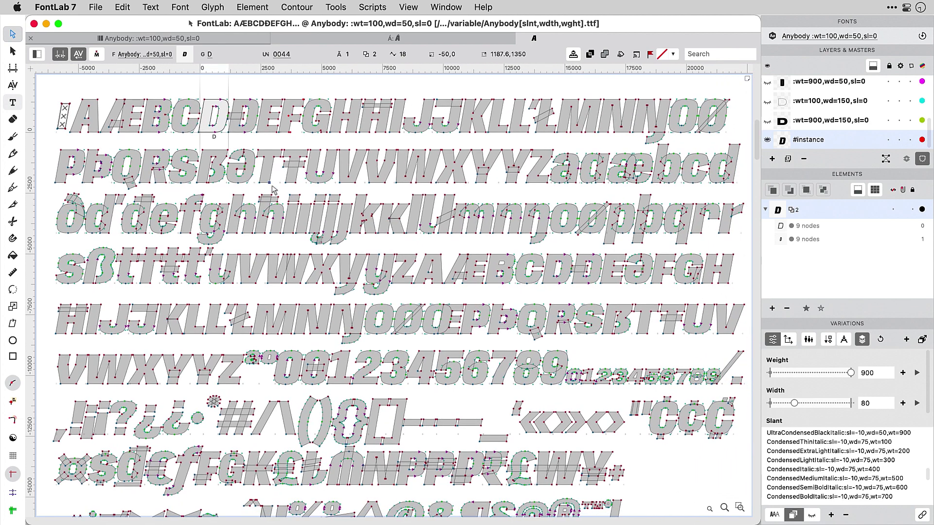
View the wt=900,wd=150 master, then animate the instance's weight and stop it at 596
{"action": "left_click", "coordinate": [841, 122]}
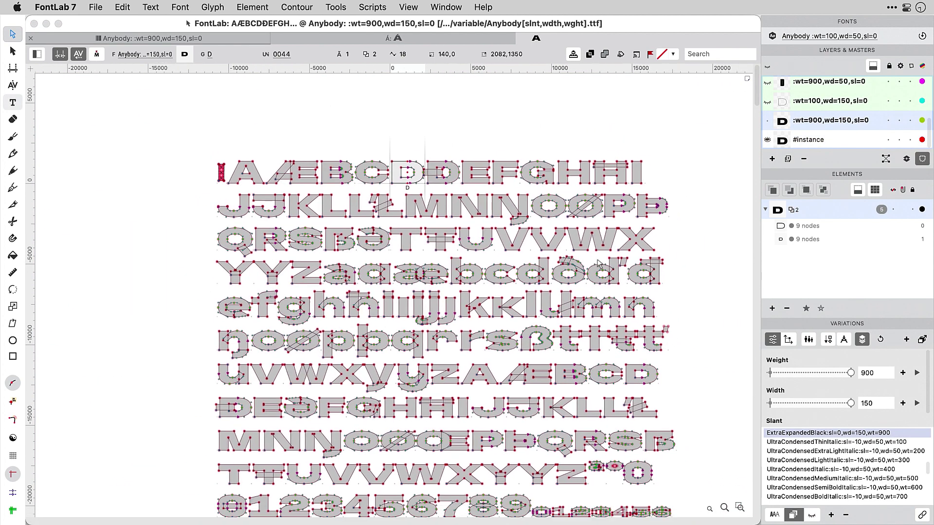
{"action": "left_click", "coordinate": [826, 145]}
{"action": "left_click", "coordinate": [917, 373]}
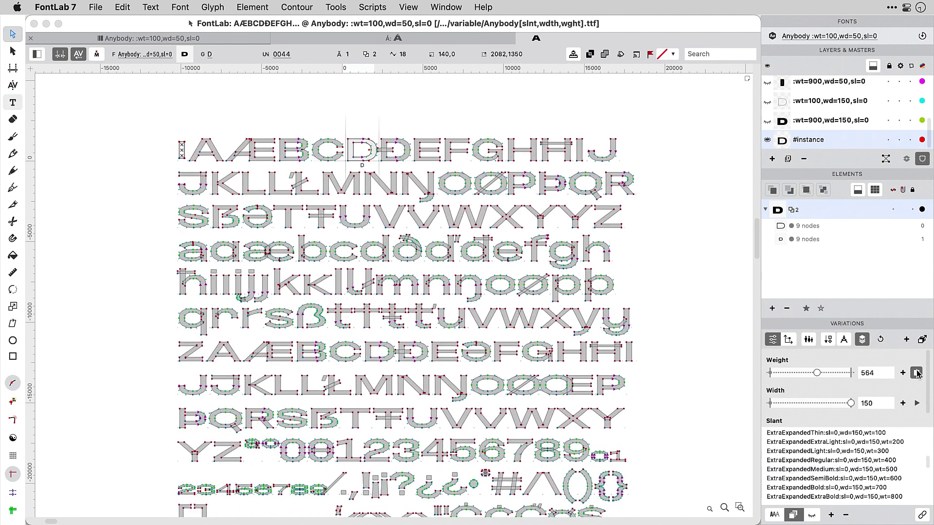
{"action": "left_click", "coordinate": [917, 373]}
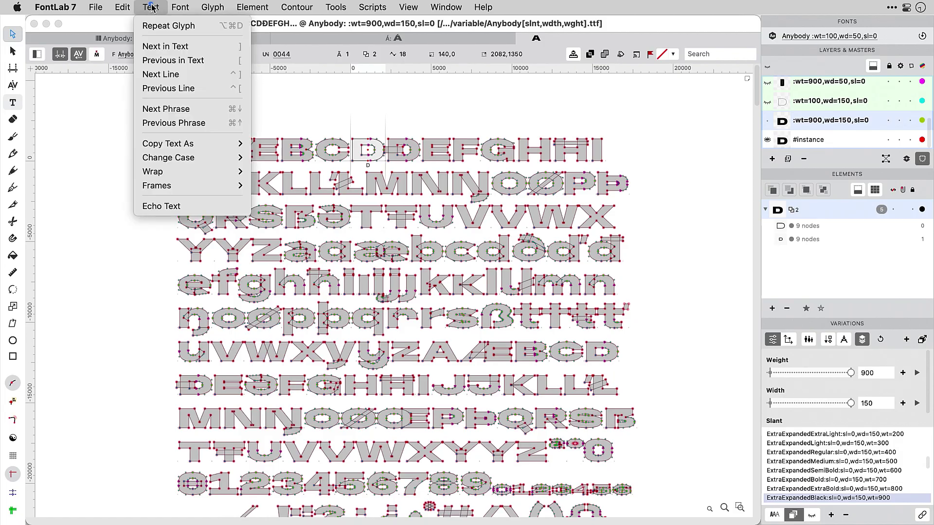
Reapply Auto wrapping and restart the weight animation on the #instance
{"action": "mouse_move", "coordinate": [170, 172]}
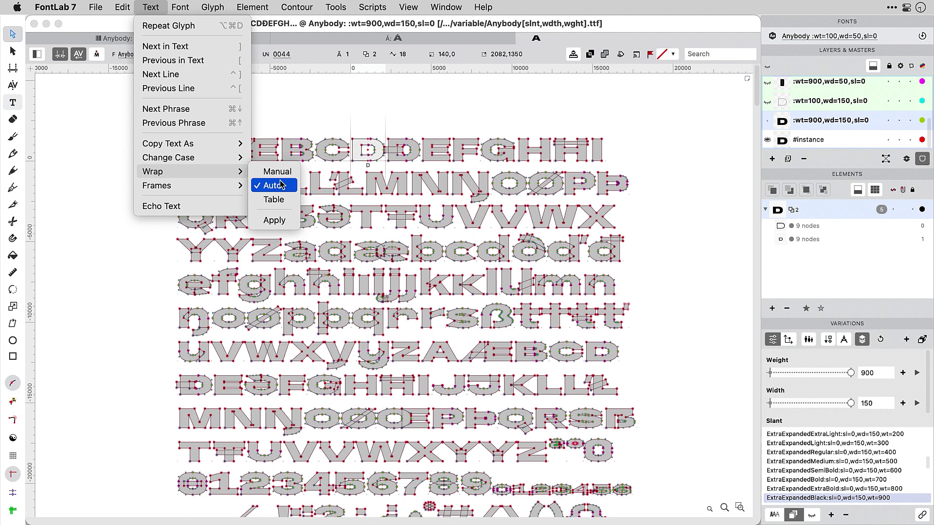
{"action": "left_click", "coordinate": [274, 220]}
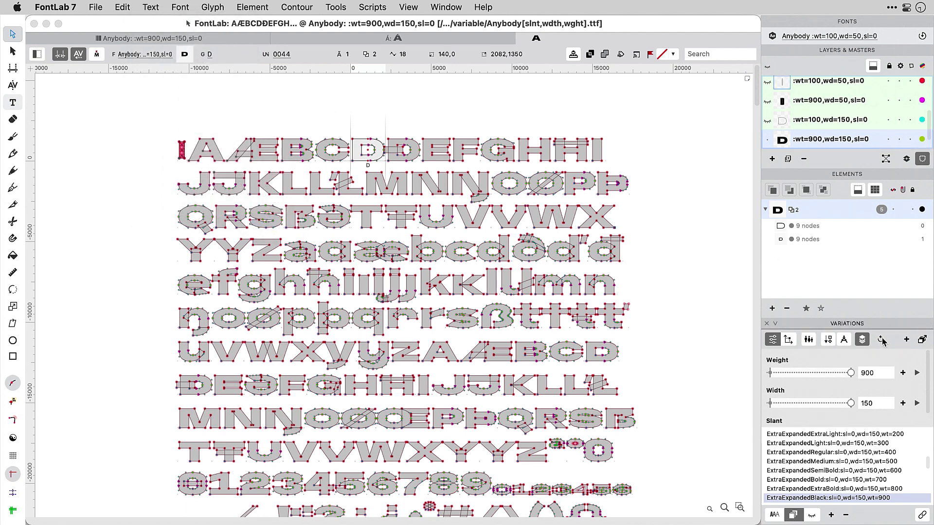
{"action": "left_click", "coordinate": [917, 373]}
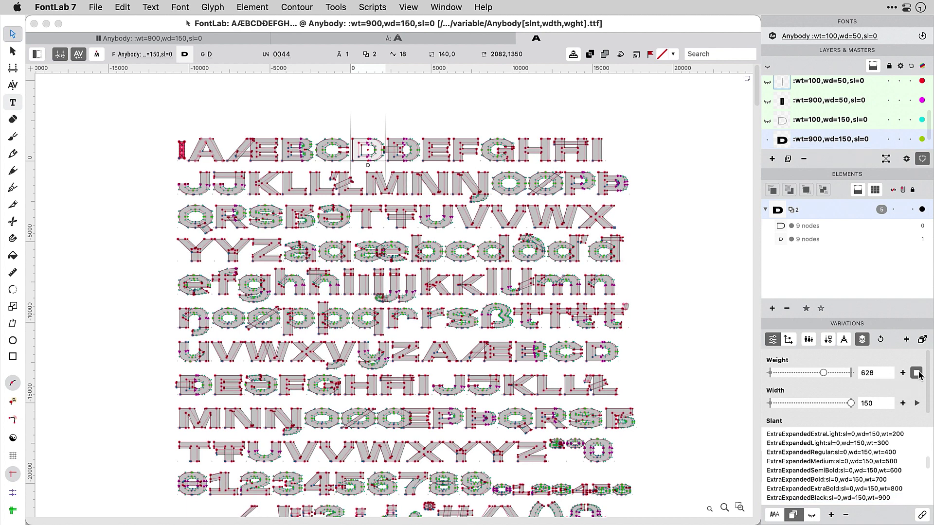
{"action": "scroll", "coordinate": [837, 136], "scroll_direction": "down", "scroll_amount": 1}
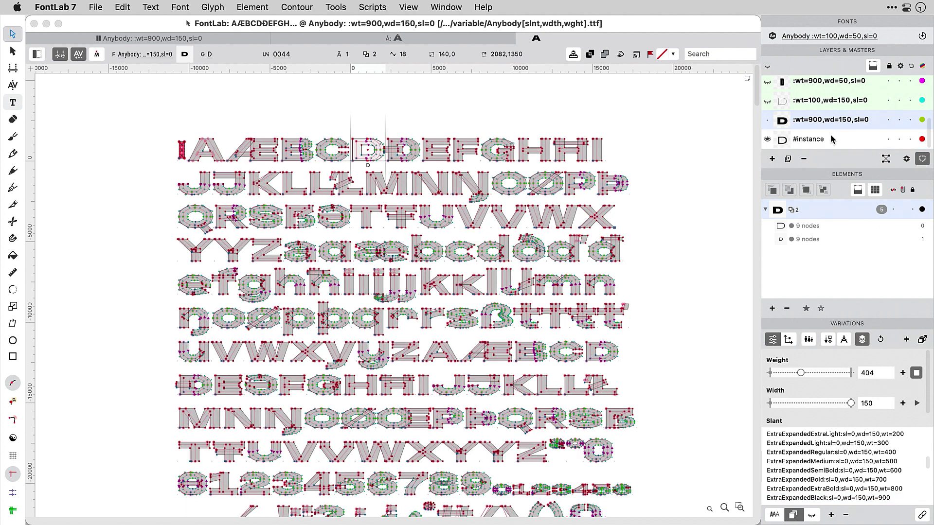
{"action": "left_click", "coordinate": [825, 141]}
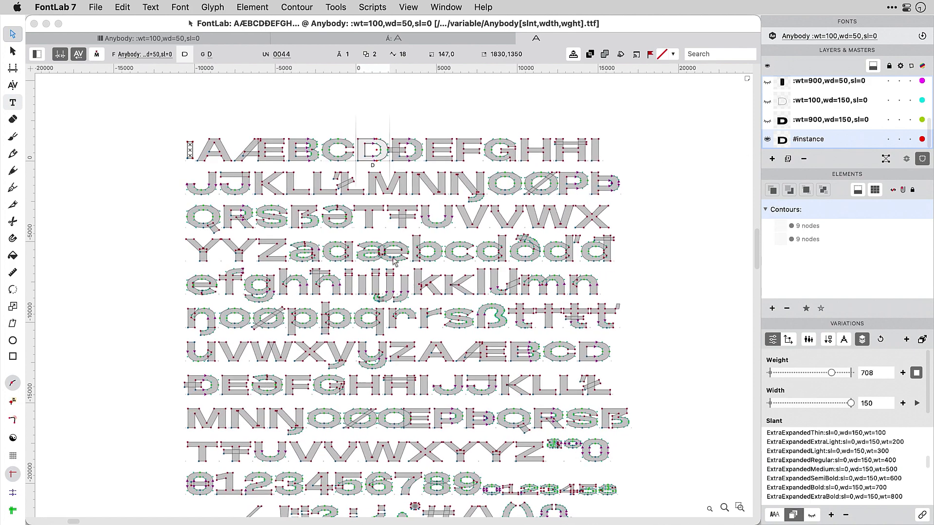
Stop the weight animation at 260, showing light, extra-wide outlines
{"action": "scroll", "coordinate": [394, 262], "scroll_direction": "up", "scroll_amount": 5}
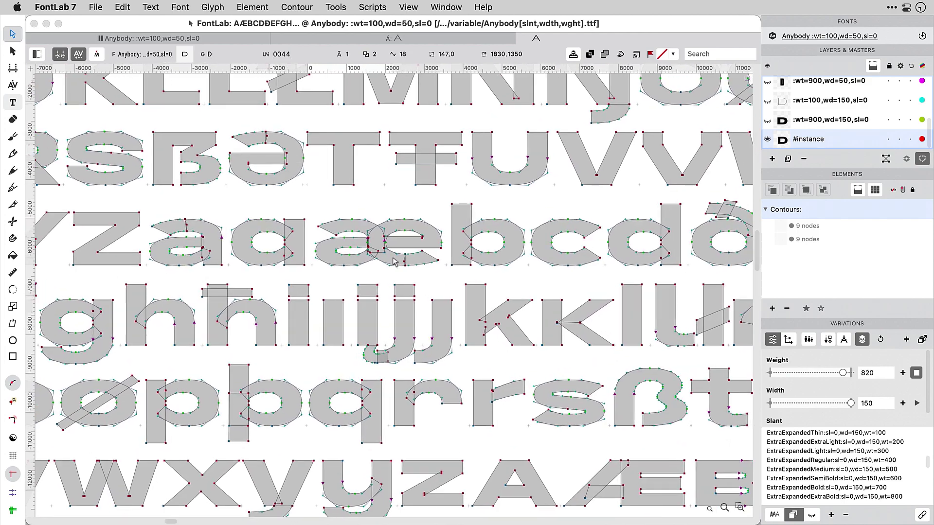
{"action": "scroll", "coordinate": [394, 261], "scroll_direction": "down", "scroll_amount": 2}
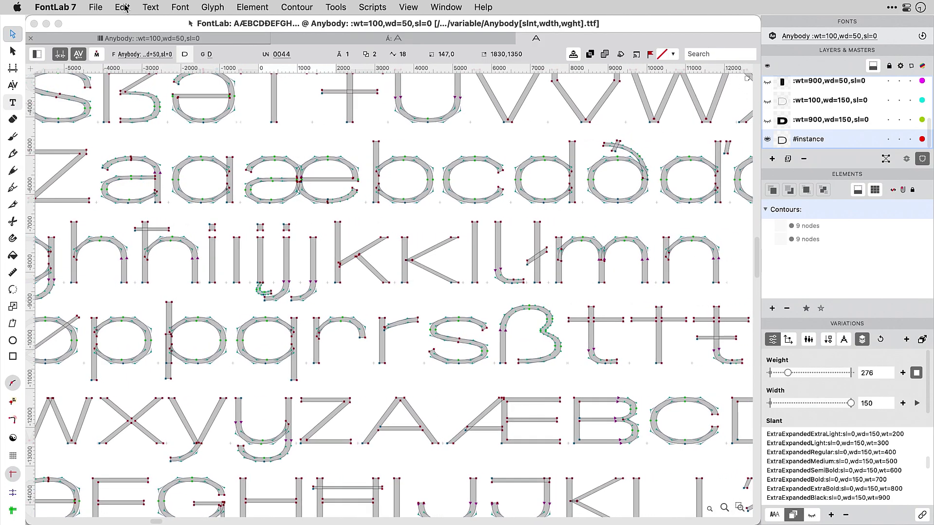
{"action": "left_click", "coordinate": [122, 7]}
{"action": "left_click", "coordinate": [125, 5]}
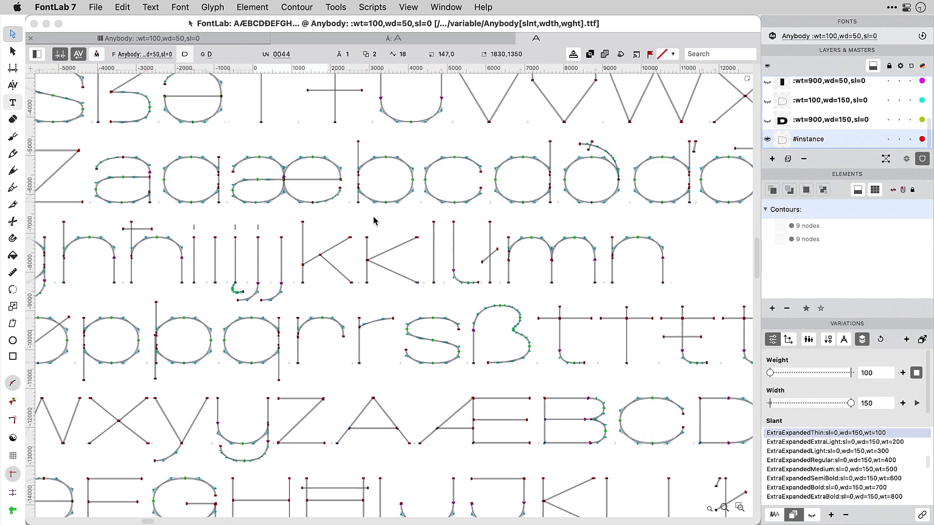
{"action": "left_click", "coordinate": [917, 373]}
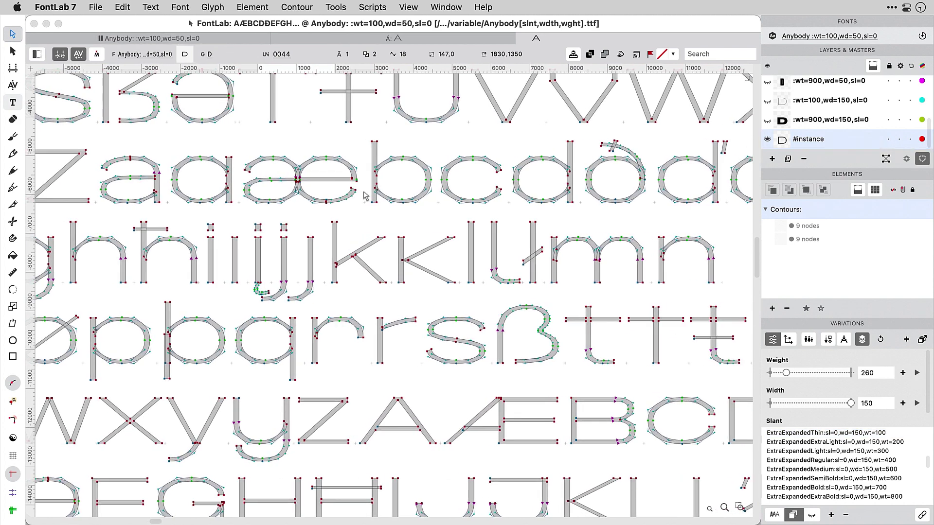
{"action": "left_click", "coordinate": [122, 7]}
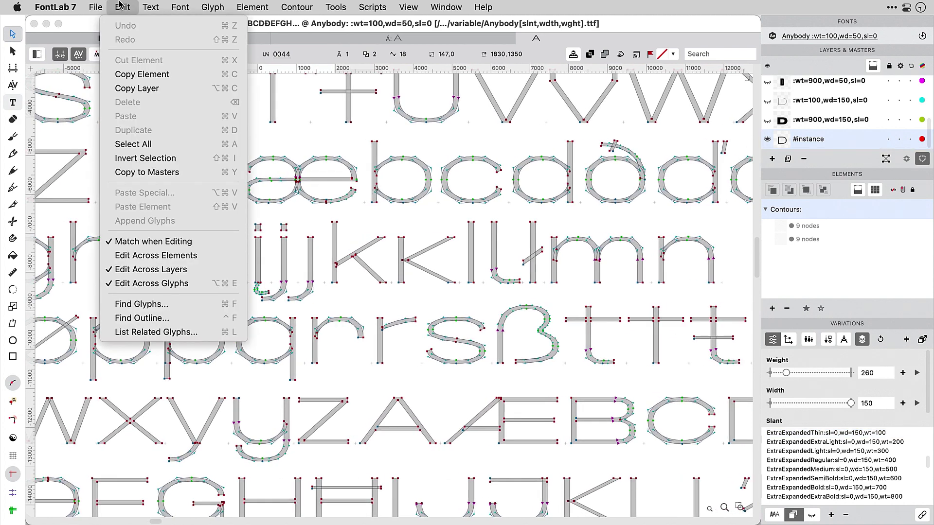
Turn off Edit Across Glyphs and animate the instance's weight and width together
{"action": "left_click", "coordinate": [141, 283]}
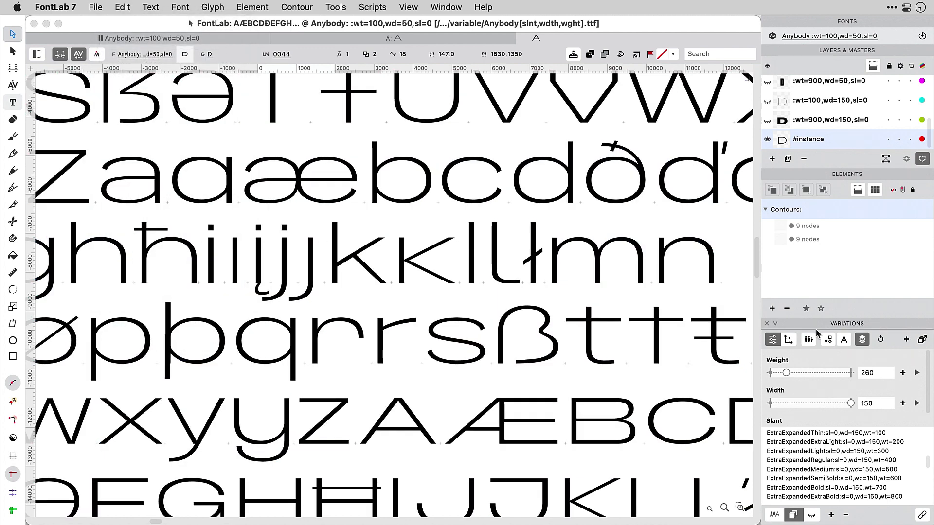
{"action": "left_click", "coordinate": [917, 375]}
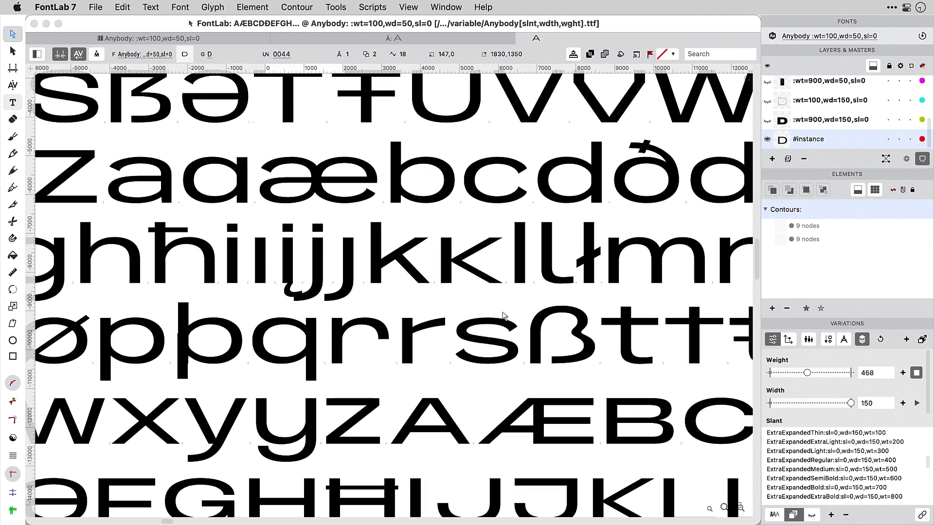
{"action": "scroll", "coordinate": [504, 316], "scroll_direction": "up", "scroll_amount": 5}
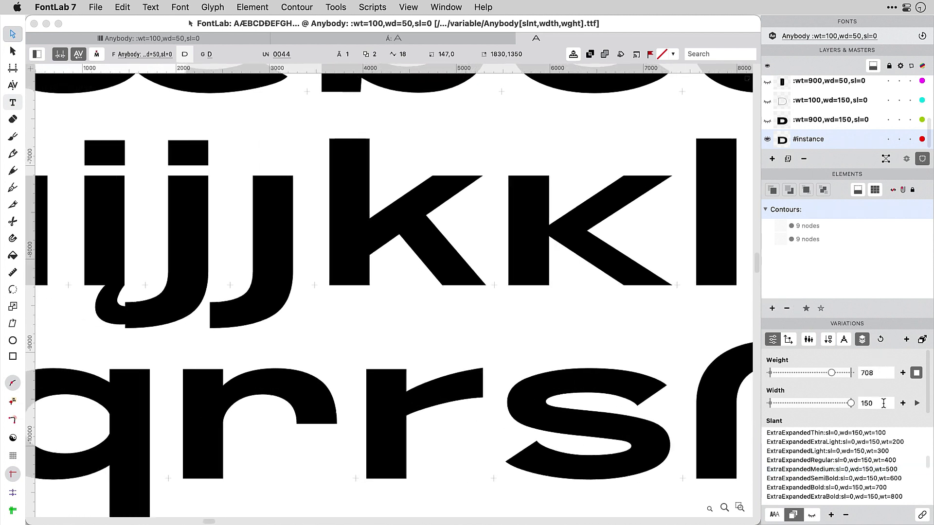
{"action": "left_click", "coordinate": [916, 403]}
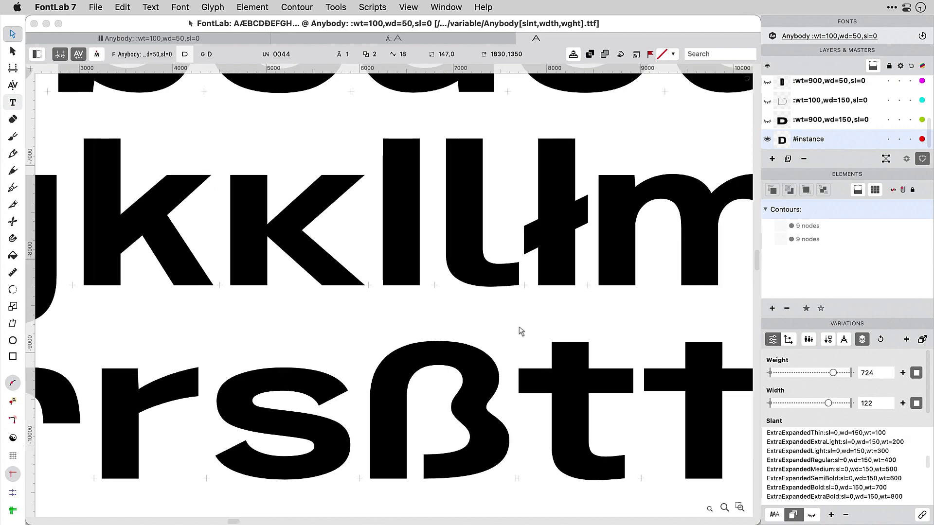
{"action": "scroll", "coordinate": [440, 310], "scroll_direction": "down", "scroll_amount": 10}
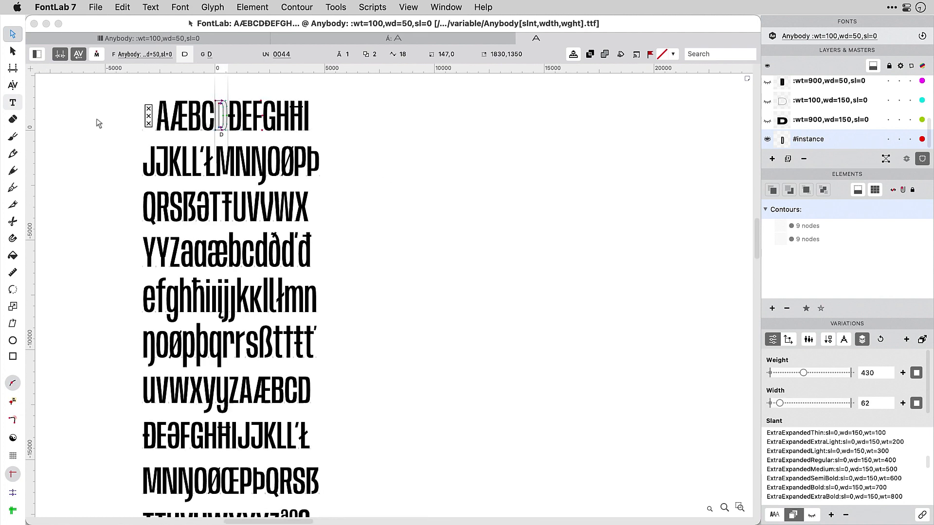
{"action": "scroll", "coordinate": [98, 123], "scroll_direction": "down", "scroll_amount": 5}
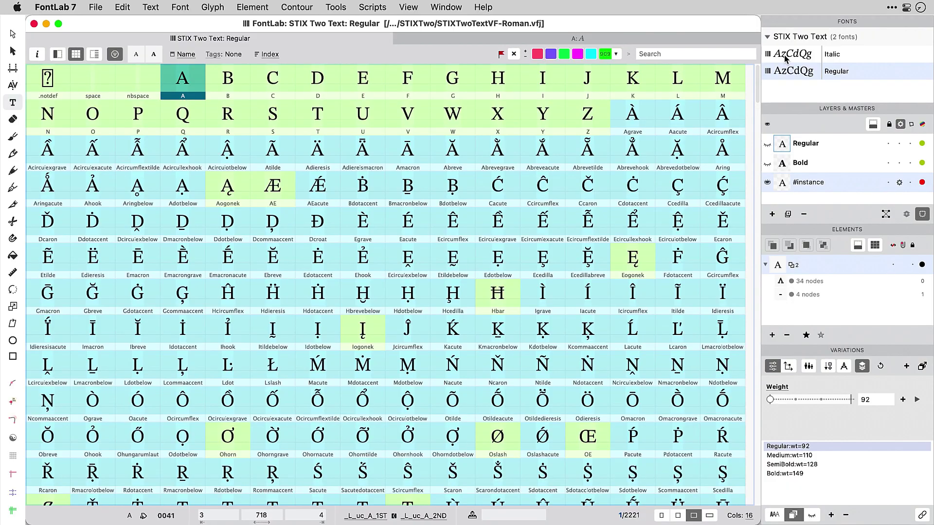
Compare the Italic and Regular fonts, preview the Italic and BoldItalic masters, then return to Roman
{"action": "left_click", "coordinate": [786, 56]}
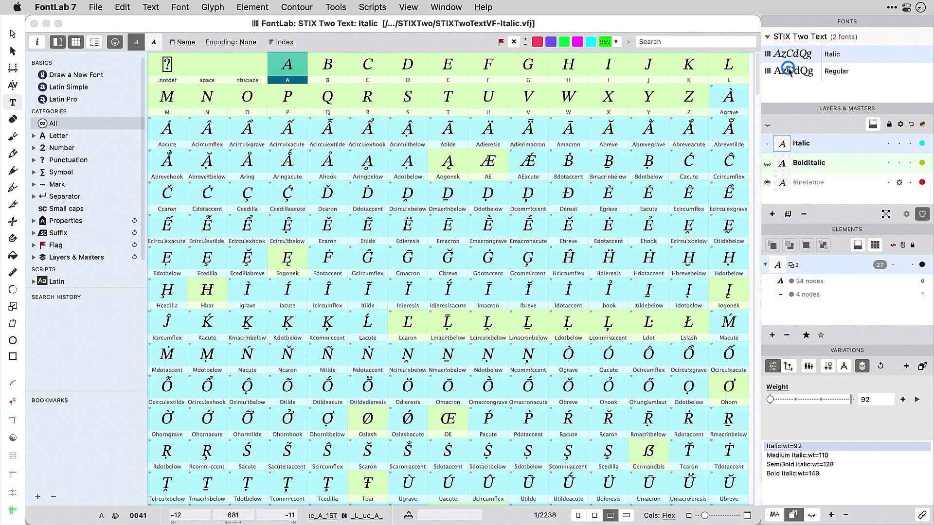
{"action": "left_click", "coordinate": [789, 71]}
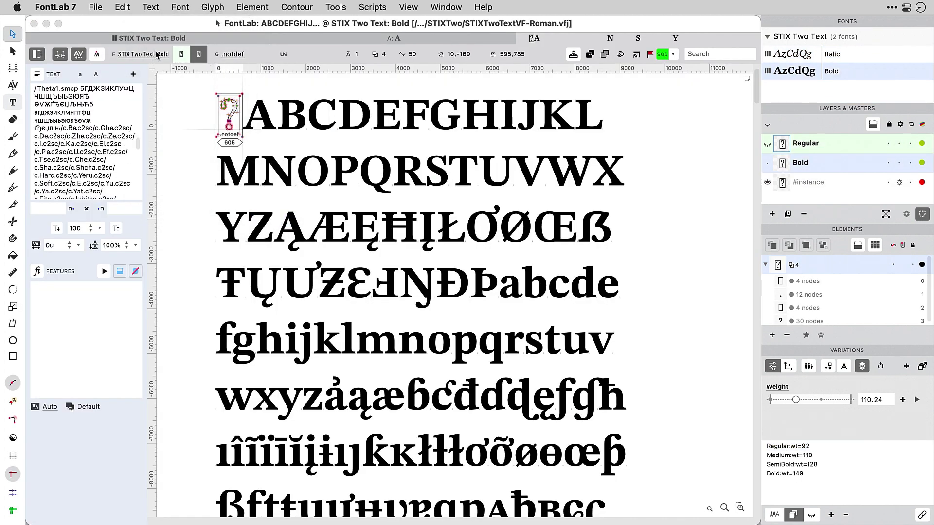
{"action": "left_click", "coordinate": [799, 56]}
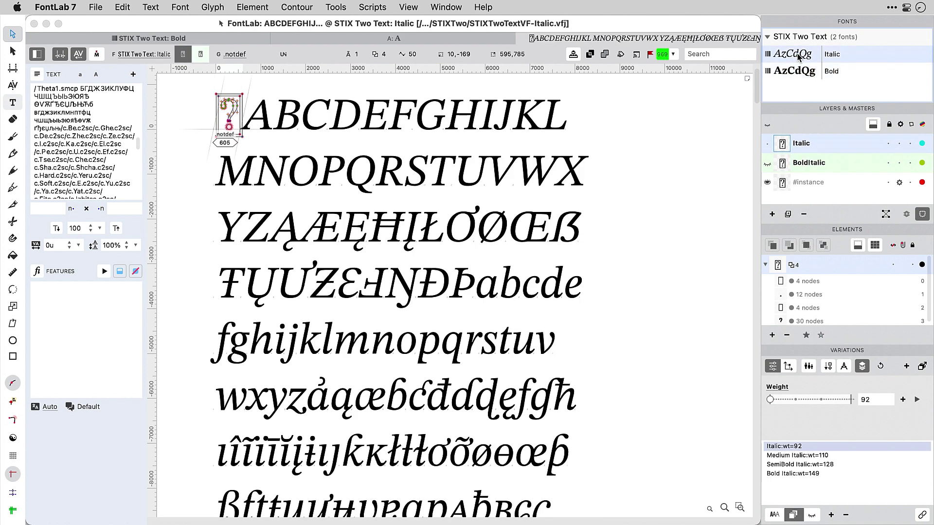
{"action": "left_click", "coordinate": [803, 150]}
{"action": "left_click", "coordinate": [806, 165]}
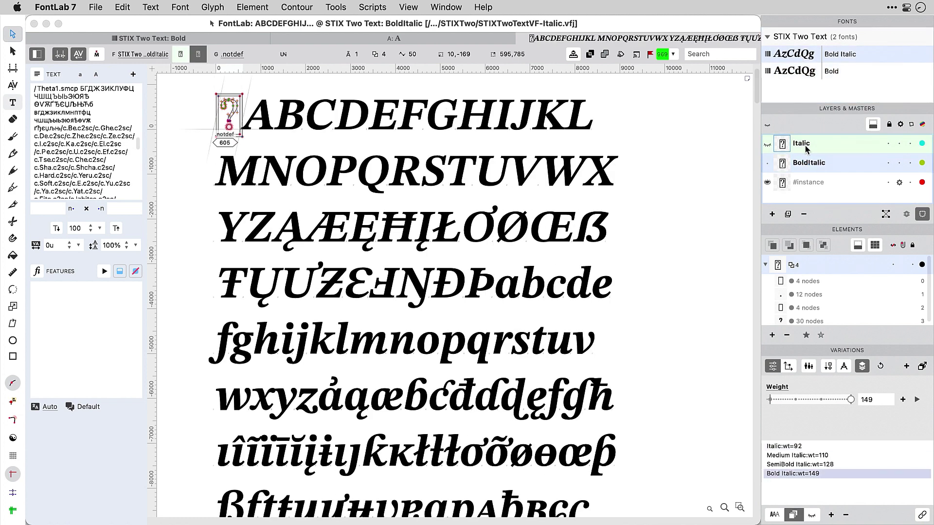
{"action": "left_click", "coordinate": [802, 73]}
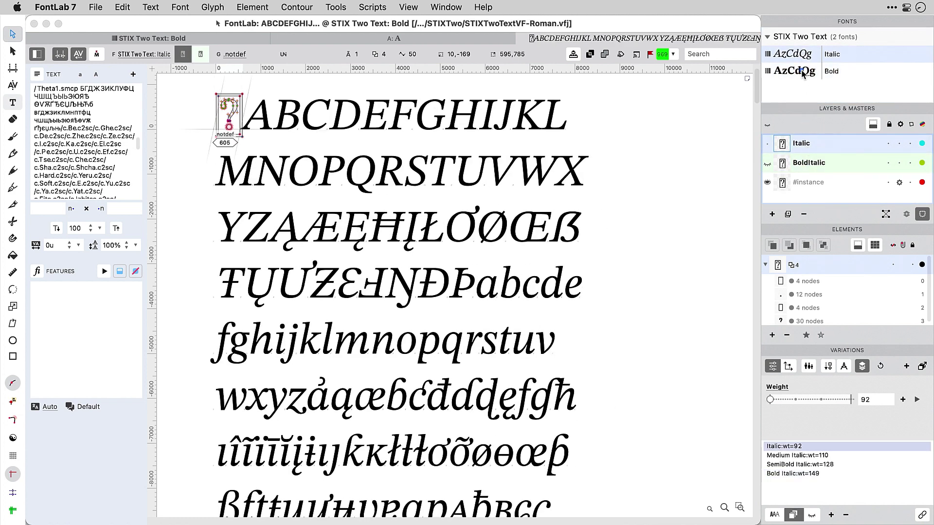
Animate the #instance weight of the Regular font, then of the Italic font
{"action": "left_click", "coordinate": [811, 182]}
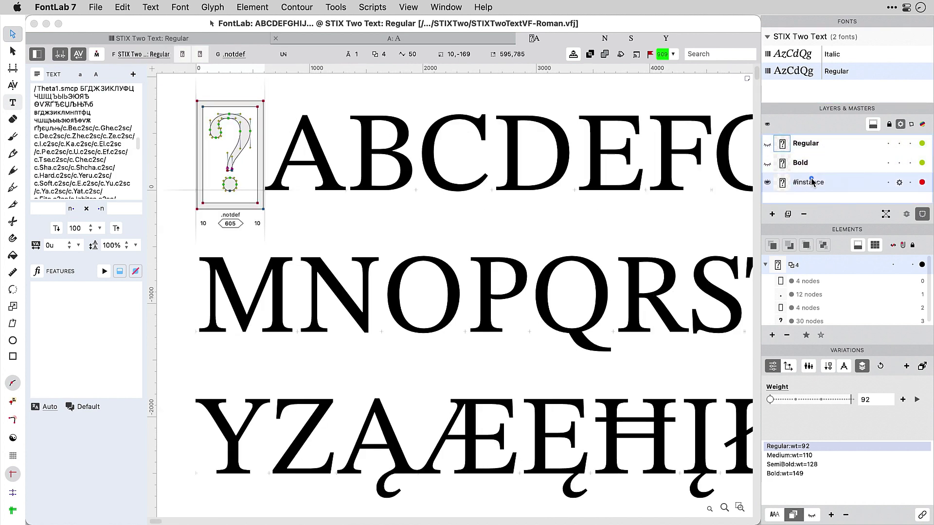
{"action": "left_click", "coordinate": [917, 401]}
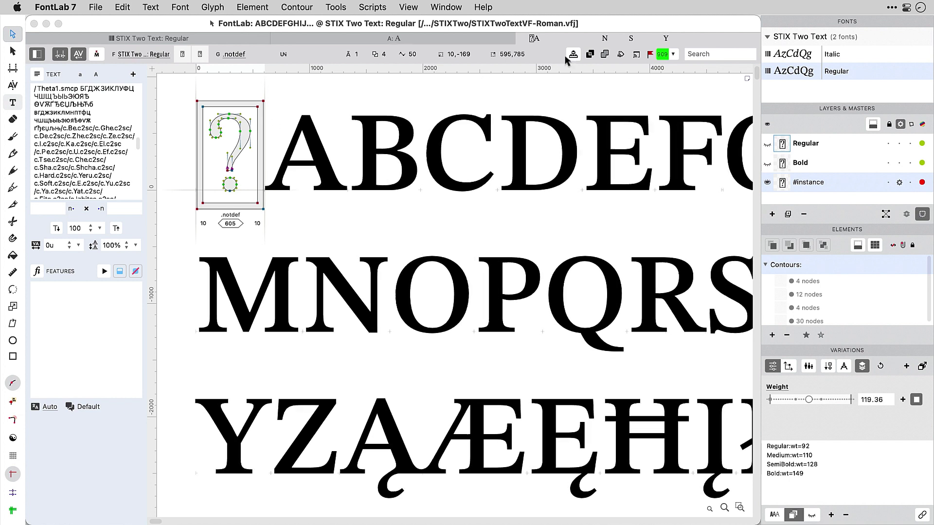
{"action": "left_click", "coordinate": [801, 55]}
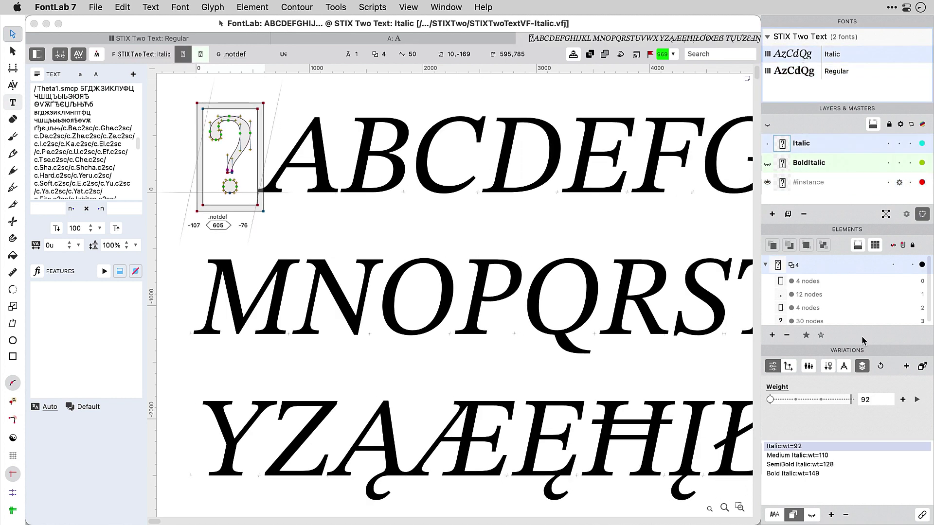
{"action": "left_click", "coordinate": [916, 400]}
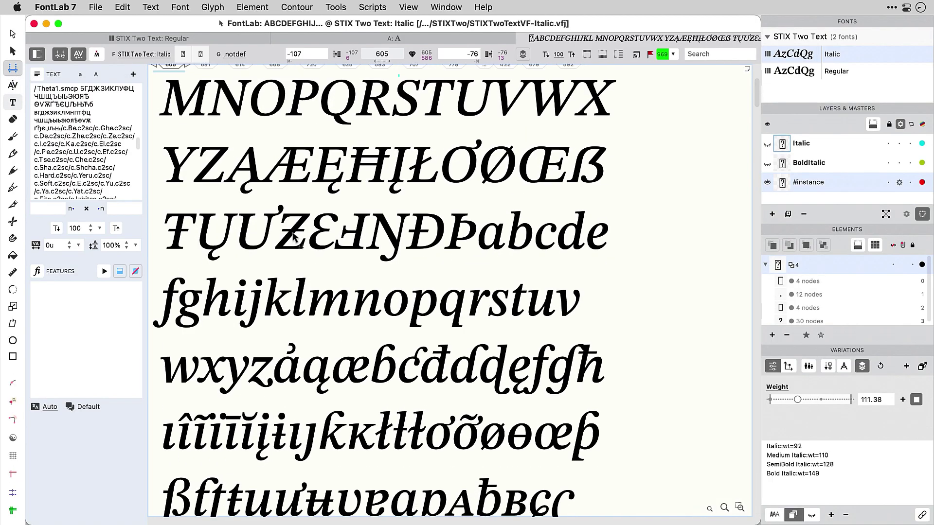
{"action": "scroll", "coordinate": [294, 237], "scroll_direction": "up", "scroll_amount": 3}
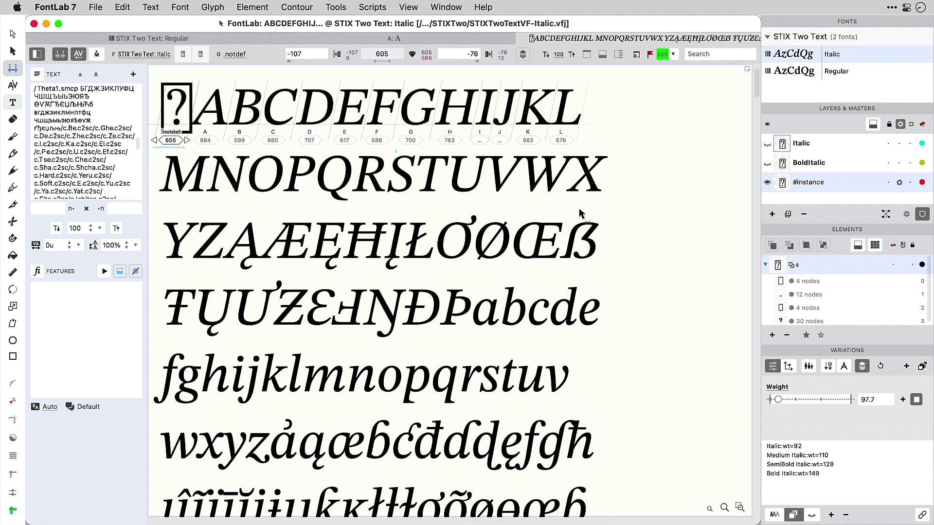
Make Ę current, restart the Italic weight animation, and switch the style back to Regular
{"action": "left_click", "coordinate": [326, 254]}
{"action": "left_click", "coordinate": [918, 399]}
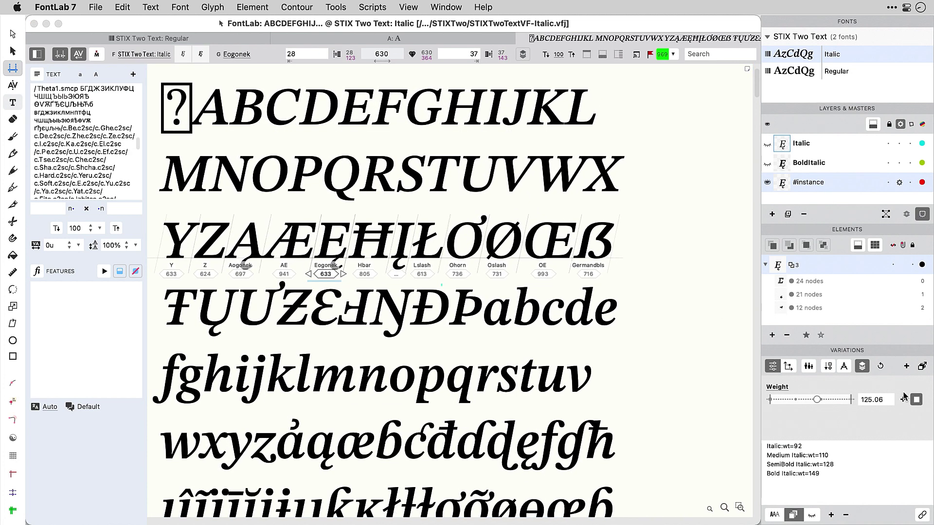
{"action": "left_click", "coordinate": [143, 54]}
{"action": "left_click", "coordinate": [144, 85]}
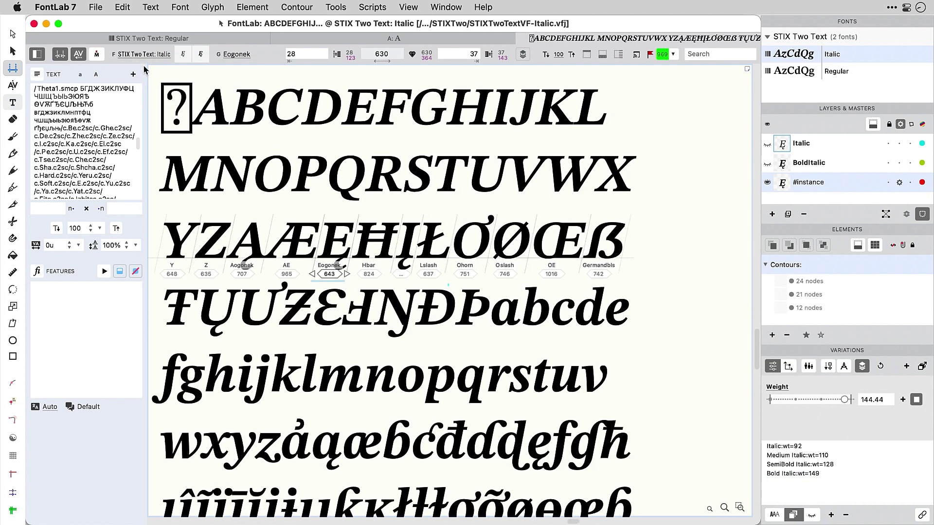
{"action": "left_click", "coordinate": [144, 54]}
{"action": "left_click", "coordinate": [144, 70]}
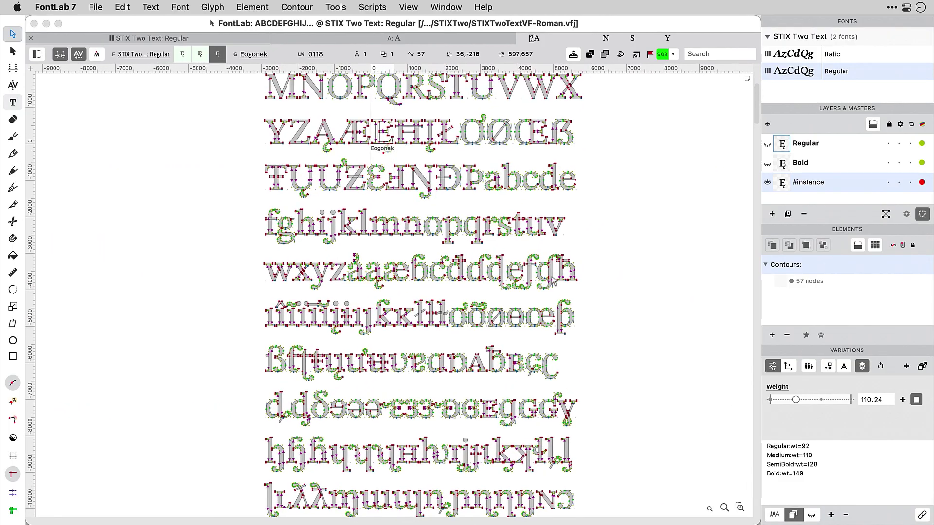
Review the glyph window display settings in Preferences and close them
{"action": "key", "text": "super+comma"}
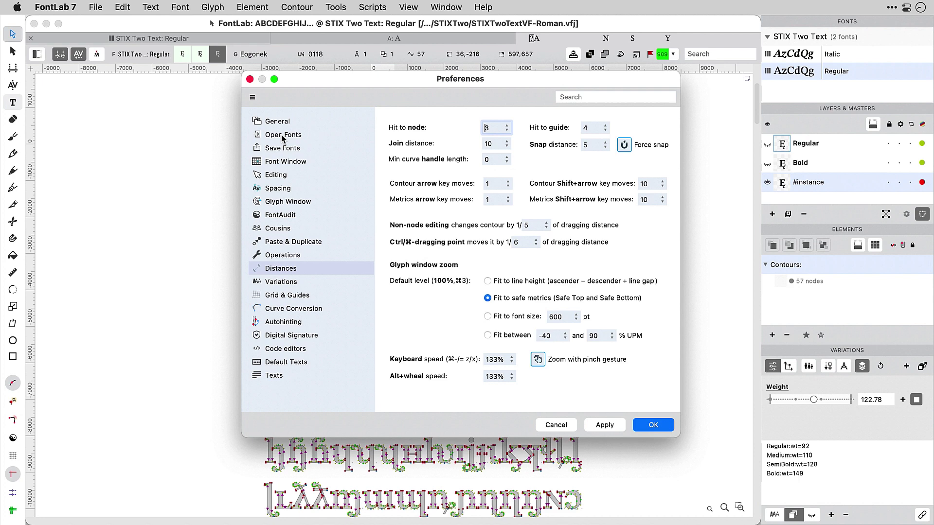
{"action": "left_click", "coordinate": [284, 202]}
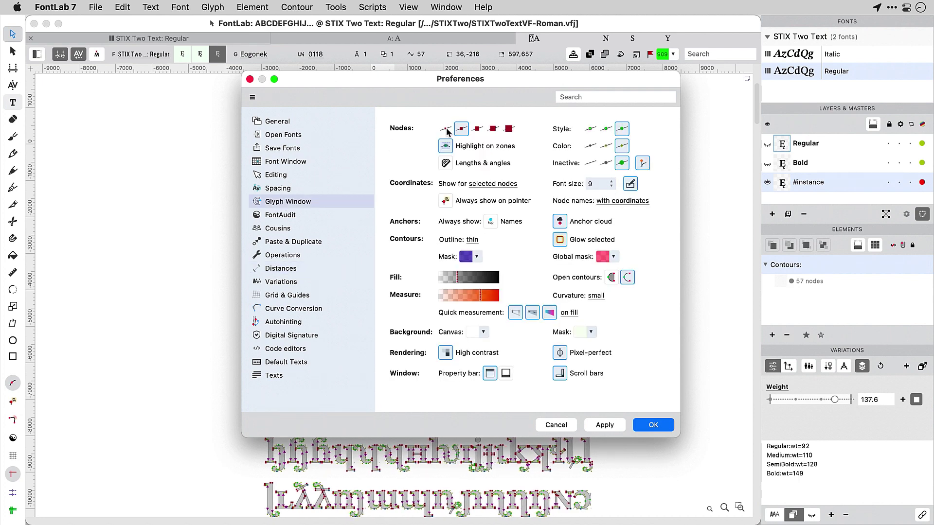
{"action": "left_click", "coordinate": [652, 425]}
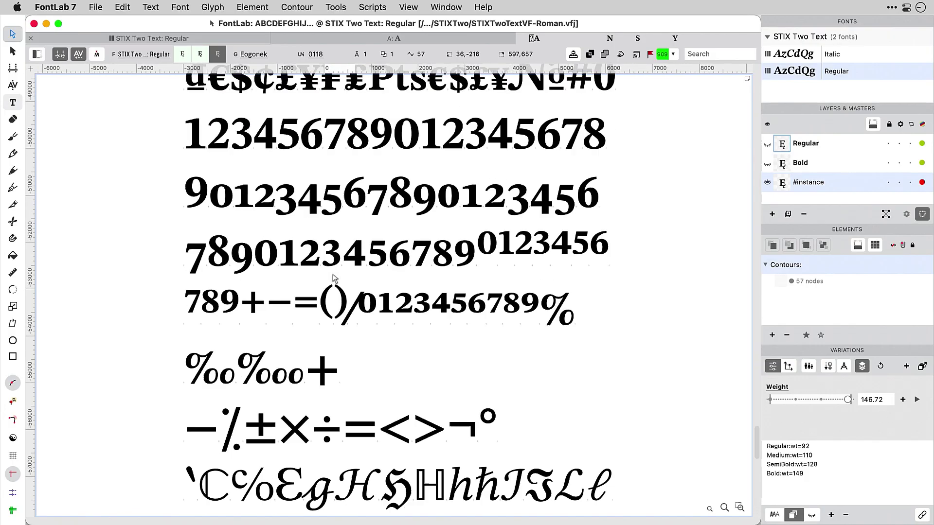
{"action": "scroll", "coordinate": [335, 280], "scroll_direction": "up", "scroll_amount": 15}
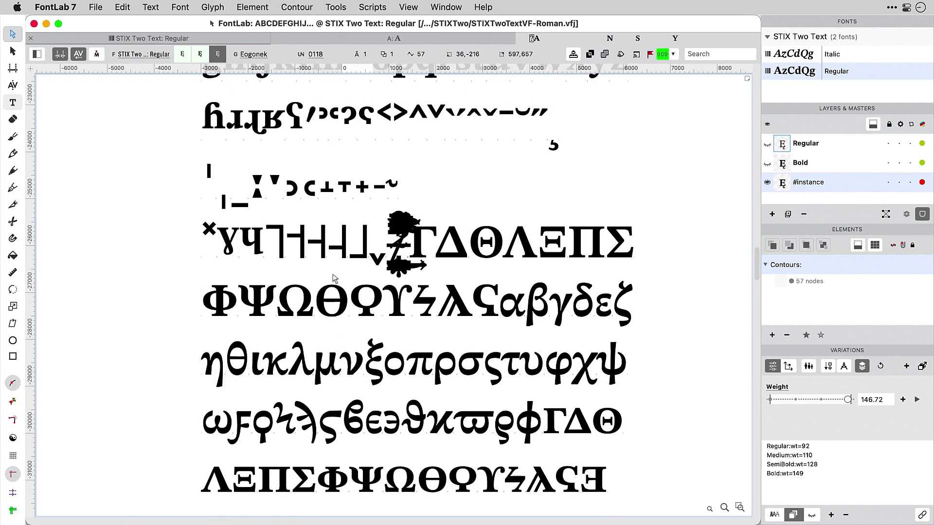
Switch the text to the Bold master at weight 149
{"action": "scroll", "coordinate": [489, 182], "scroll_direction": "down", "scroll_amount": 5}
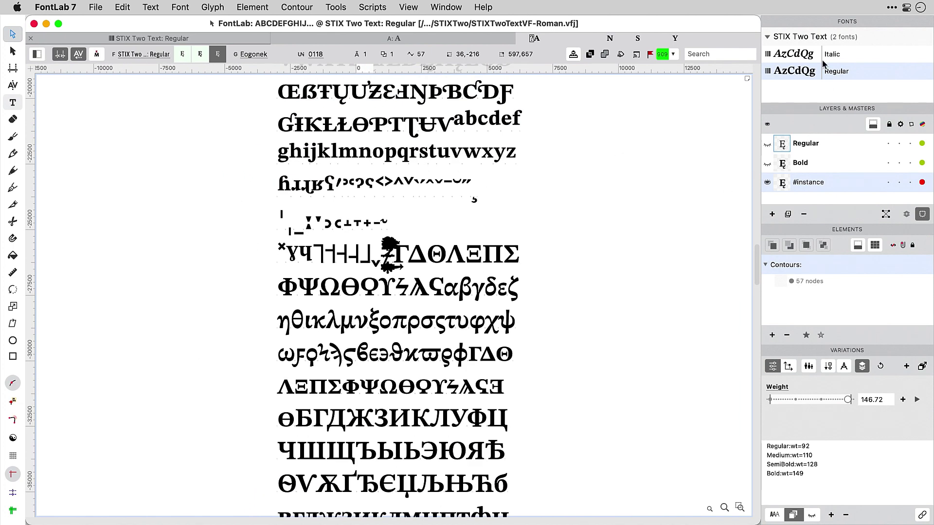
{"action": "left_click", "coordinate": [793, 162]}
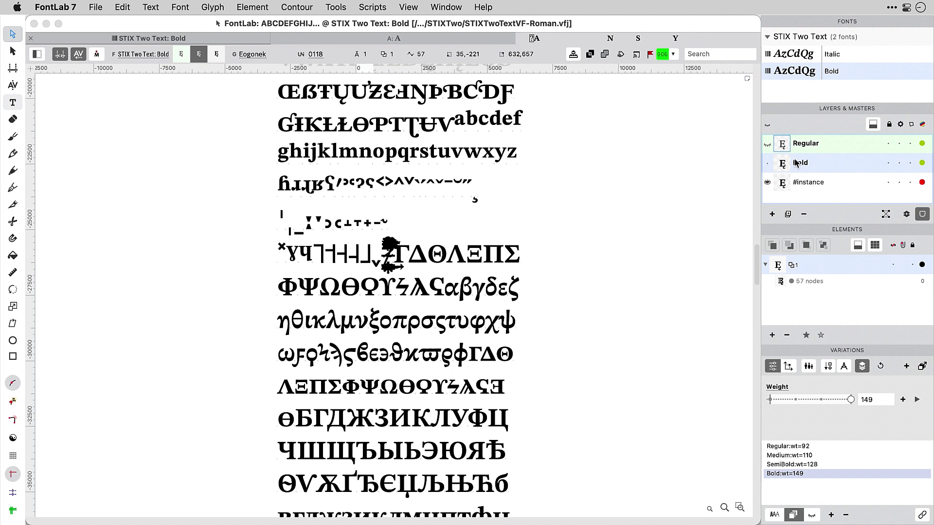
Lay the text out with Table wrap and show the Text panel beside the canvas
{"action": "left_click", "coordinate": [150, 7]}
{"action": "mouse_move", "coordinate": [189, 173]}
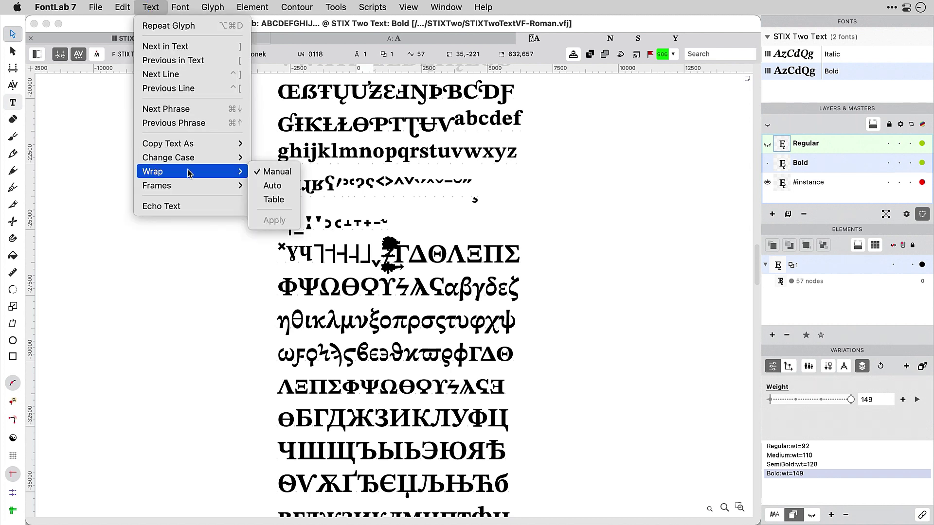
{"action": "left_click", "coordinate": [267, 199]}
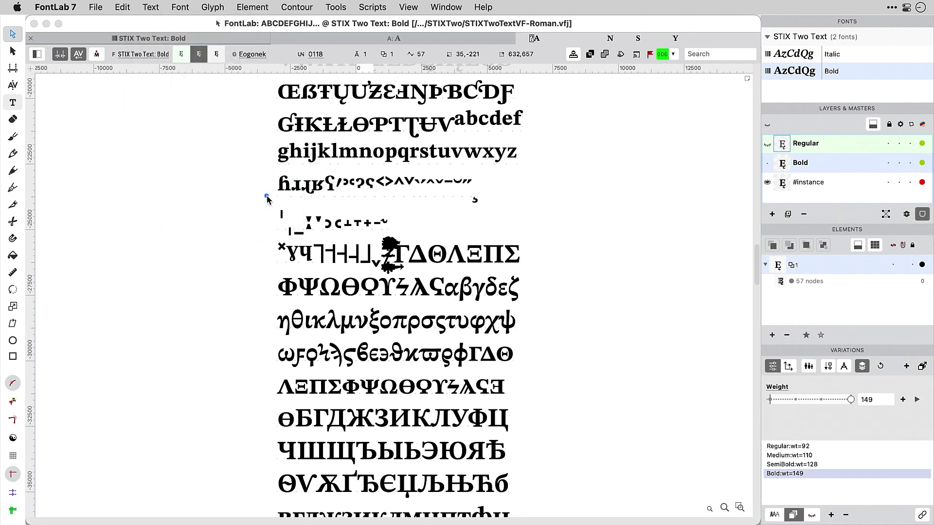
{"action": "left_click", "coordinate": [37, 54]}
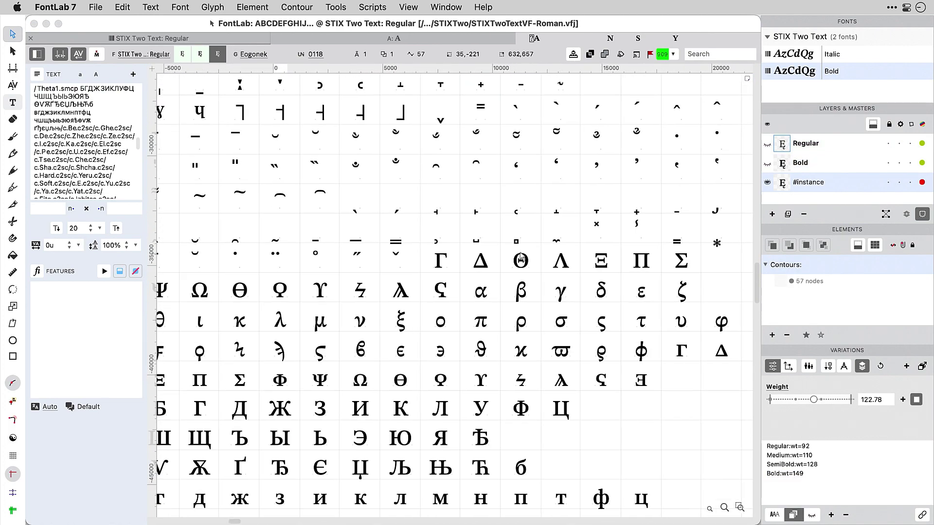
Scroll the Instances page to show Regular 92, Medium 110, SemiBold 128 and Bold 149
{"action": "scroll", "coordinate": [522, 256], "scroll_direction": "up", "scroll_amount": 3}
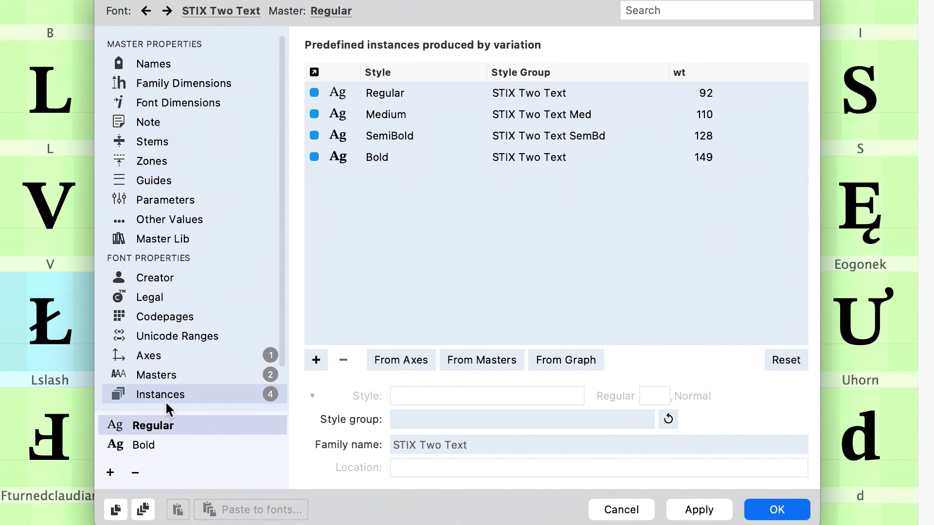
In the Weight axis graph, set design min 65 and max 200, keeping master locations
{"action": "left_click", "coordinate": [173, 376]}
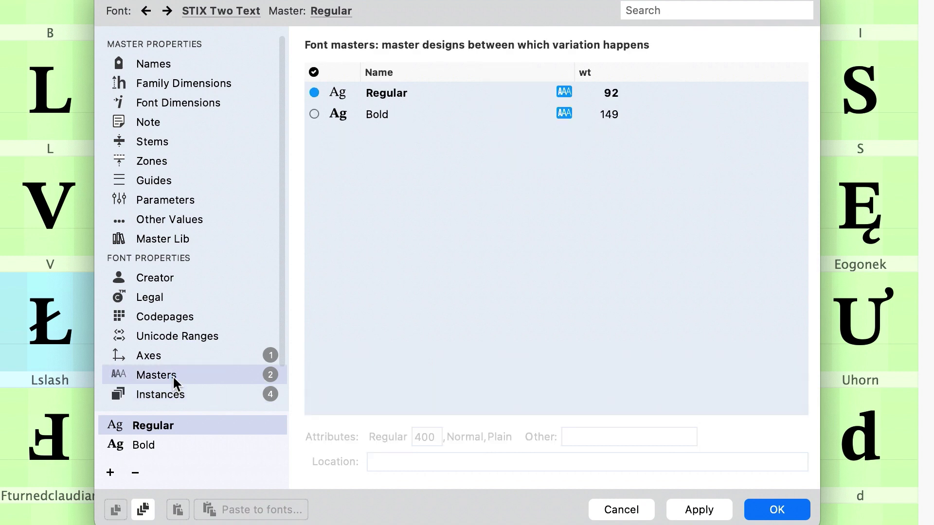
{"action": "left_click", "coordinate": [170, 356]}
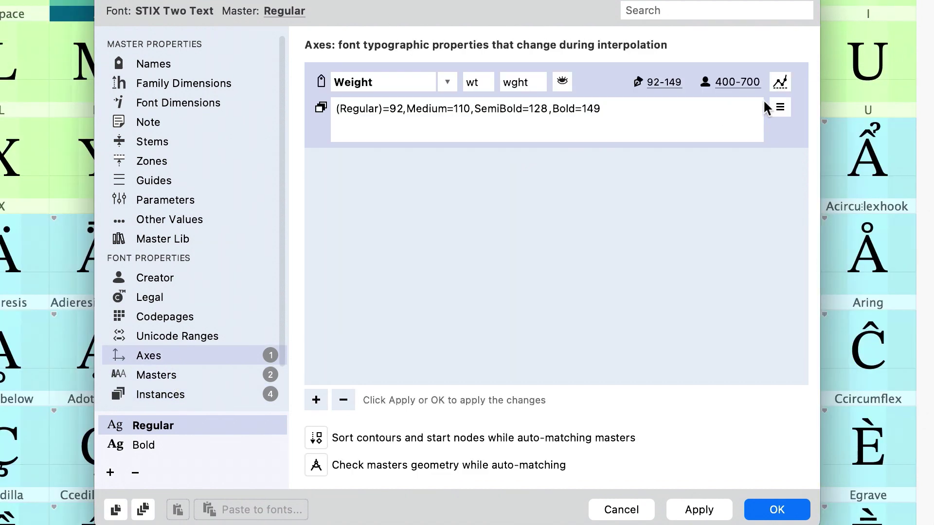
{"action": "left_click", "coordinate": [780, 81]}
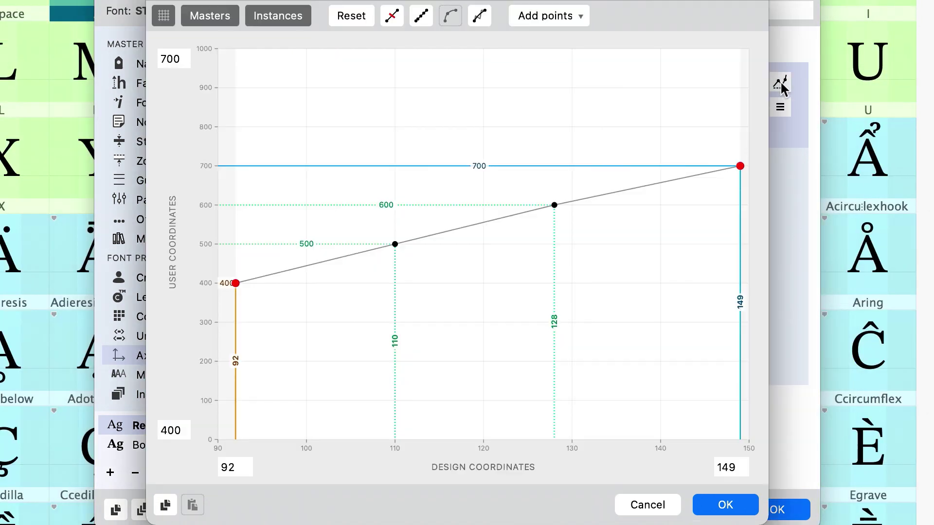
{"action": "left_click", "coordinate": [228, 468]}
{"action": "type", "text": "65"}
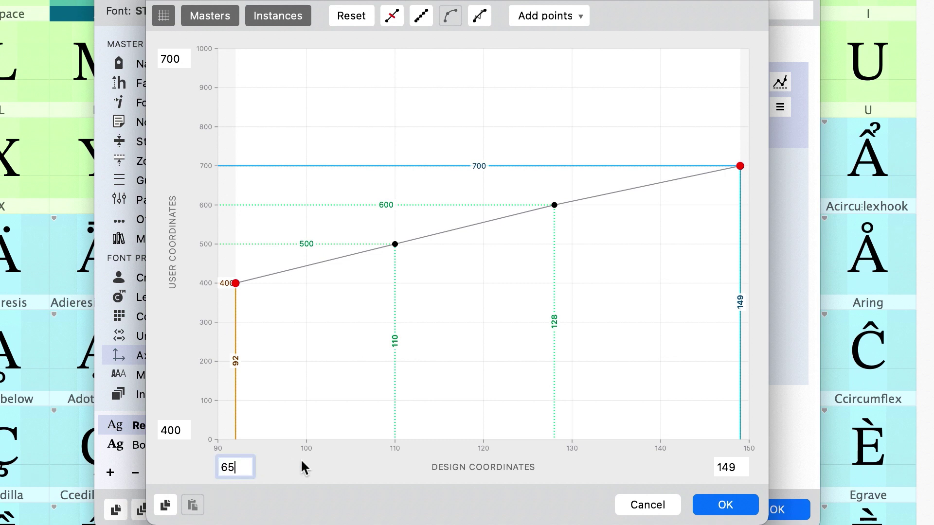
{"action": "left_click", "coordinate": [730, 466]}
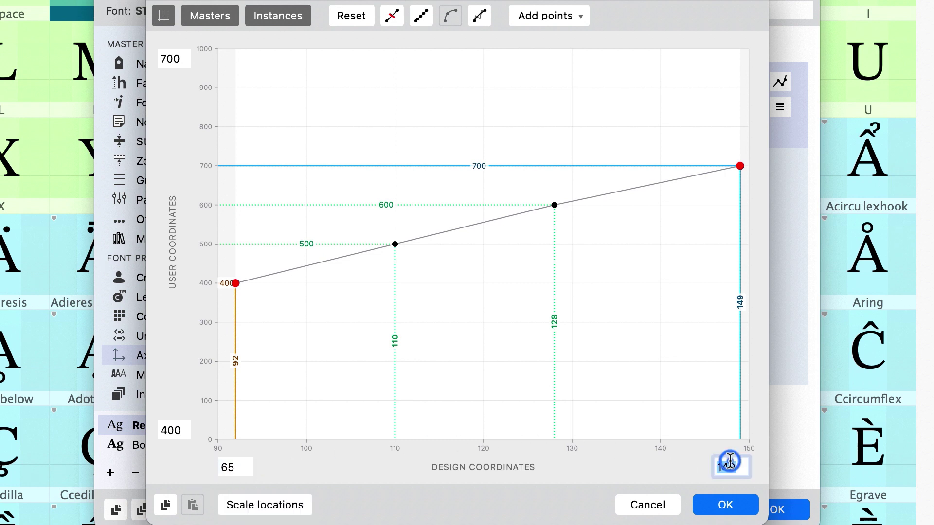
{"action": "type", "text": "200"}
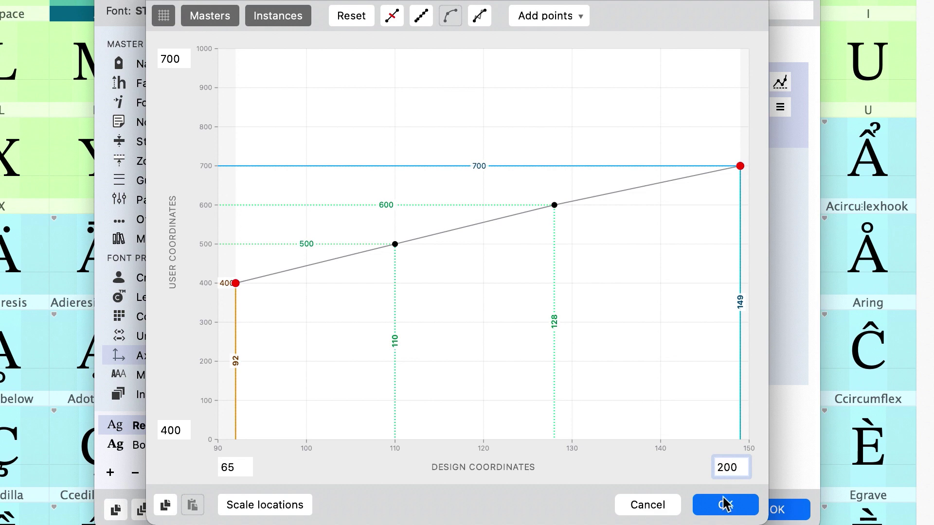
{"action": "left_click", "coordinate": [725, 506]}
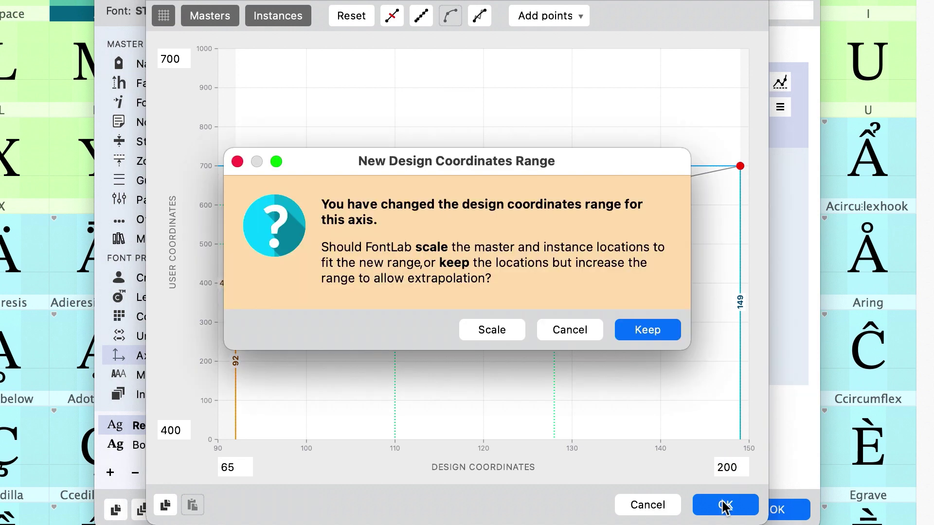
{"action": "left_click", "coordinate": [654, 335]}
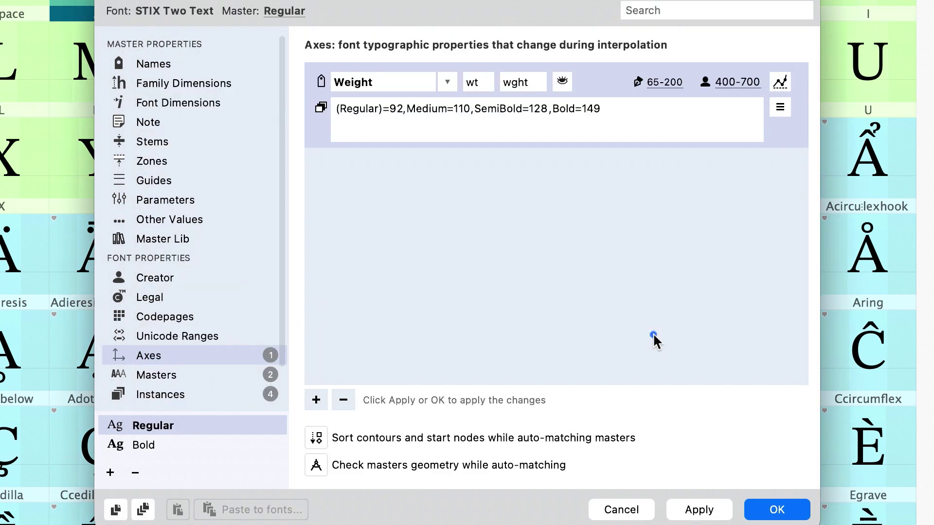
Set the Weight axis light end to user value 300 and the heavy end to 900
{"action": "left_click", "coordinate": [780, 82]}
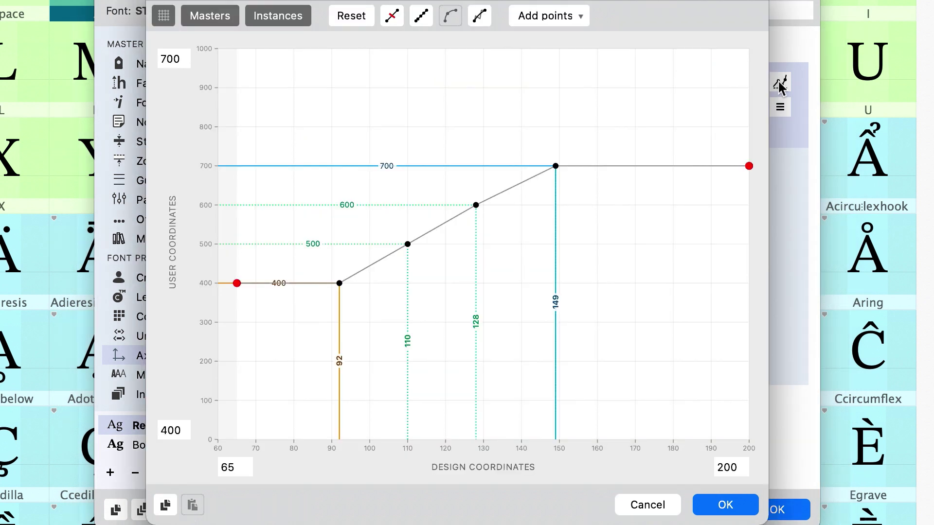
{"action": "left_click", "coordinate": [236, 284]}
{"action": "left_click", "coordinate": [175, 432]}
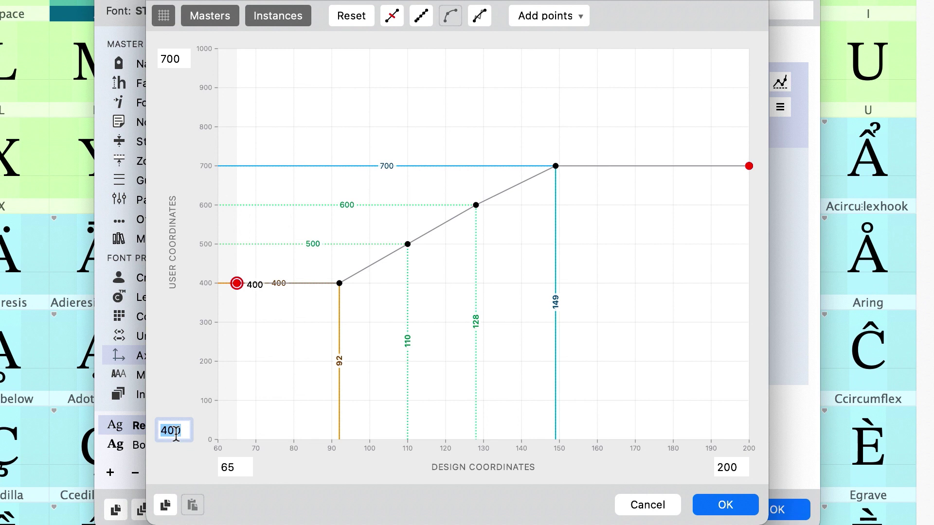
{"action": "type", "text": "300"}
{"action": "left_click_drag", "start_coordinate": [237, 287], "coordinate": [229, 411]}
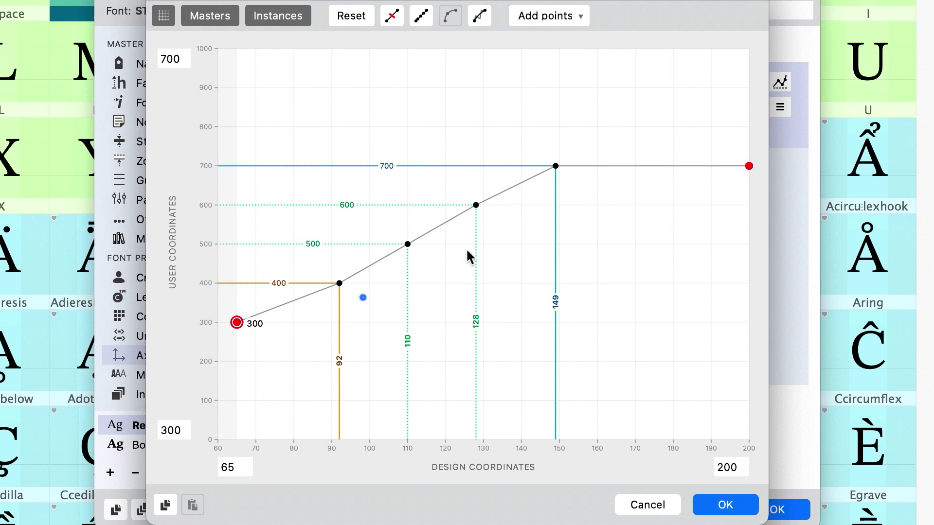
{"action": "left_click", "coordinate": [174, 62]}
{"action": "type", "text": "900"}
{"action": "key", "text": "Tab"}
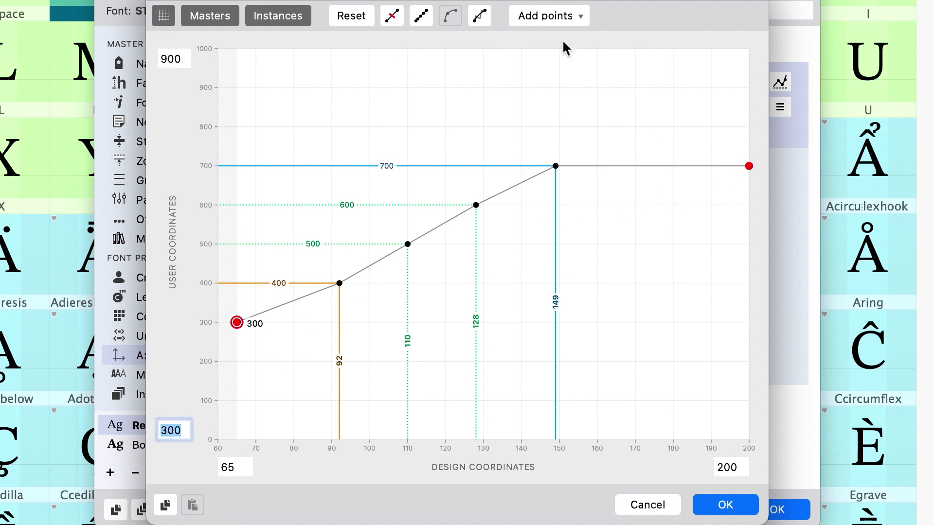
{"action": "left_click_drag", "start_coordinate": [749, 165], "coordinate": [750, 88]}
Add 'Light=65,' and ',Black=200' to the axis mapping and rebuild instances From Axes
{"action": "left_click", "coordinate": [727, 504]}
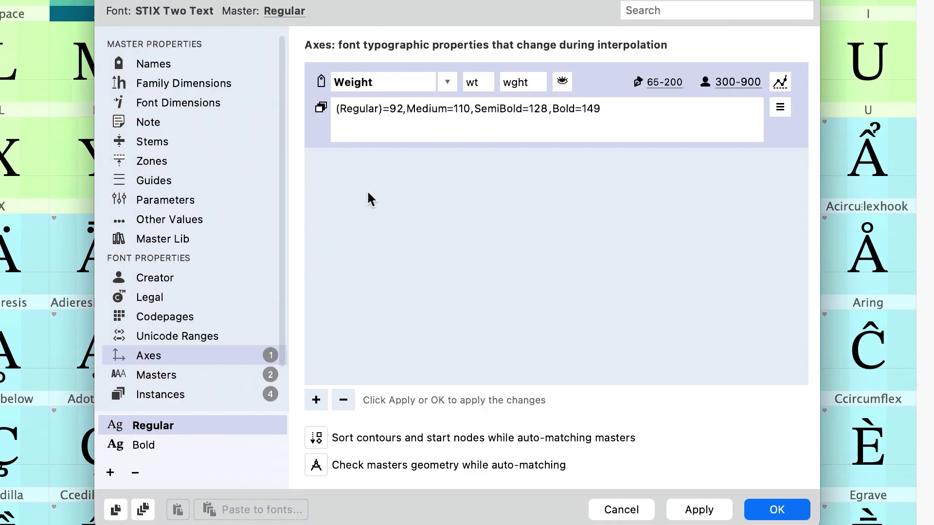
{"action": "type", "text": "Light=65,"}
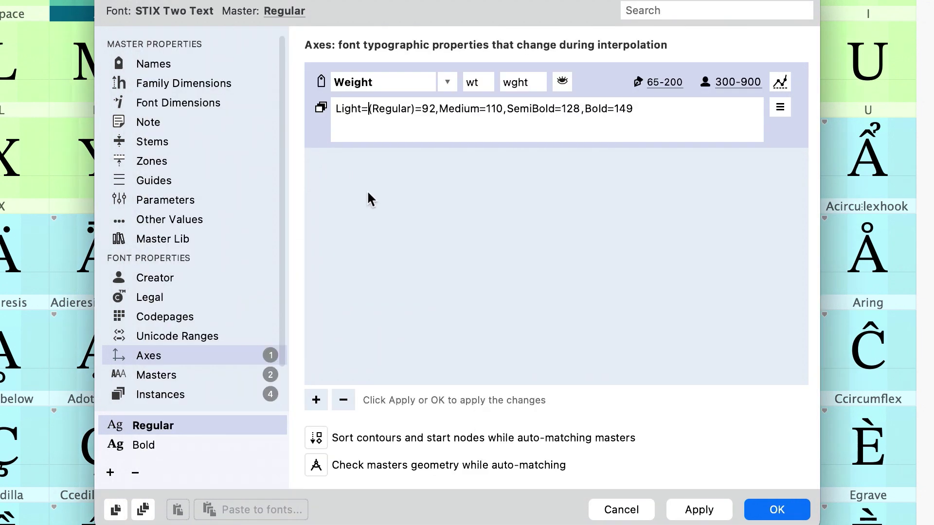
{"action": "left_click", "coordinate": [685, 115]}
{"action": "type", "text": ",Black=20"}
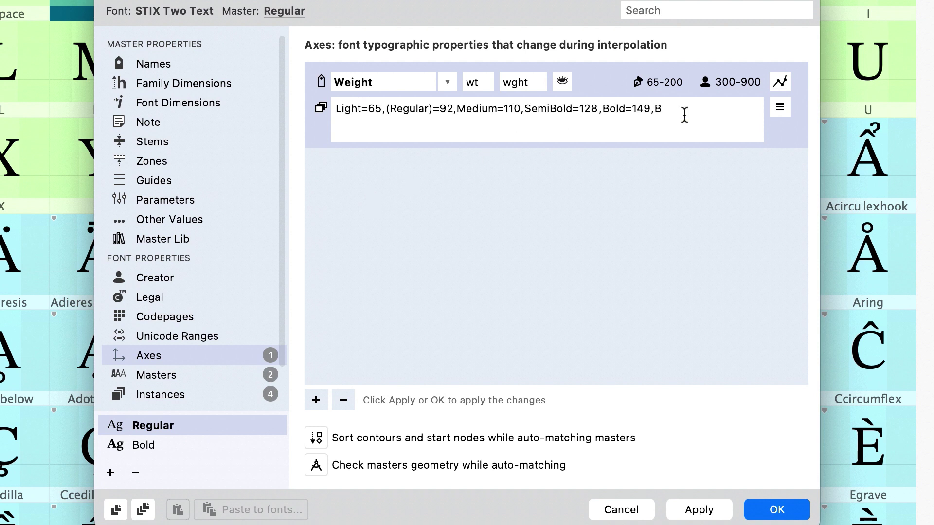
{"action": "type", "text": "0"}
{"action": "left_click", "coordinate": [180, 389]}
{"action": "left_click", "coordinate": [407, 360]}
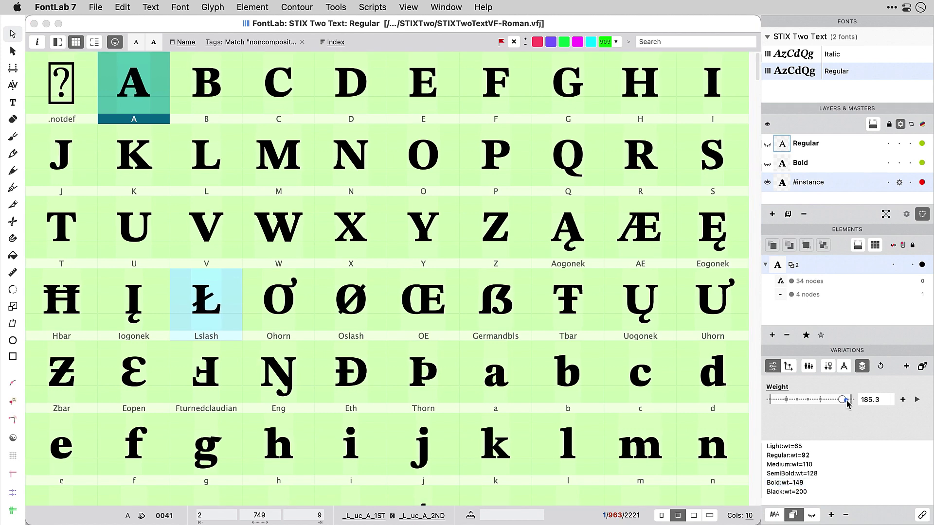
Slide the Weight toward lighter, scroll the glyph grid past eshcurl, and select slashcomb
{"action": "left_click_drag", "start_coordinate": [867, 402], "coordinate": [770, 400]}
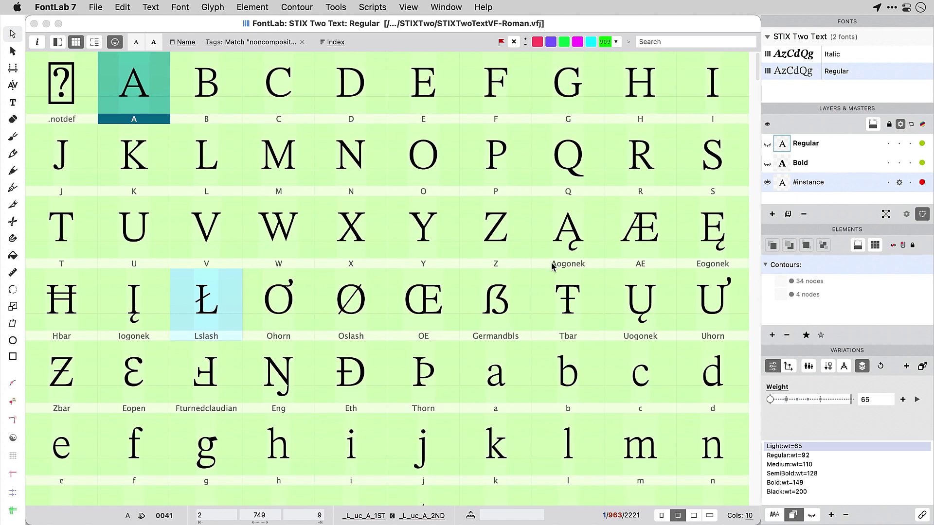
{"action": "scroll", "coordinate": [164, 87], "scroll_direction": "down", "scroll_amount": 3}
{"action": "scroll", "coordinate": [164, 88], "scroll_direction": "down", "scroll_amount": 15}
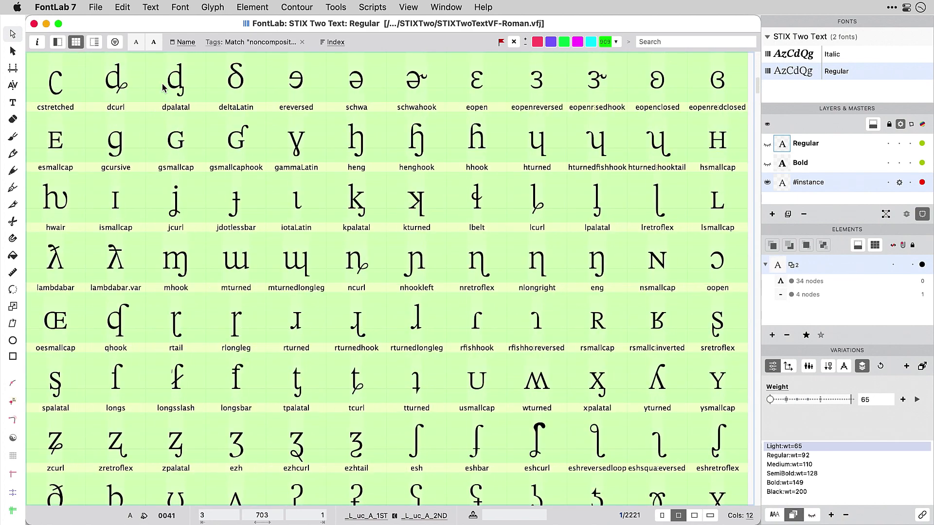
{"action": "left_click", "coordinate": [541, 266]}
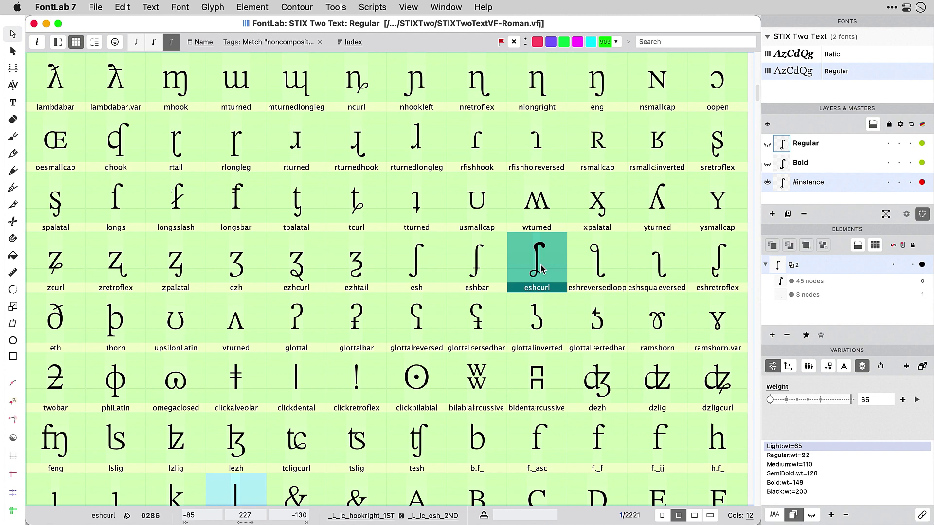
{"action": "scroll", "coordinate": [574, 234], "scroll_direction": "down", "scroll_amount": 10}
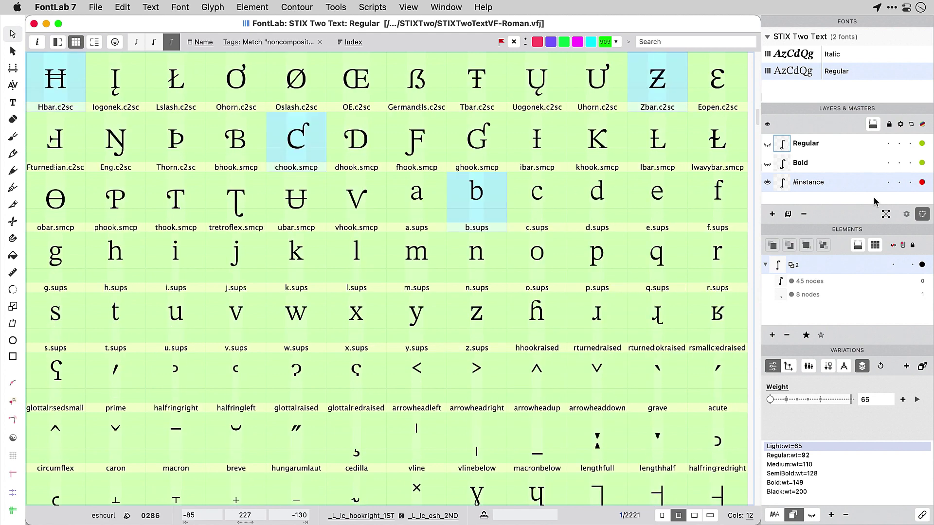
{"action": "scroll", "coordinate": [574, 234], "scroll_direction": "down", "scroll_amount": 5}
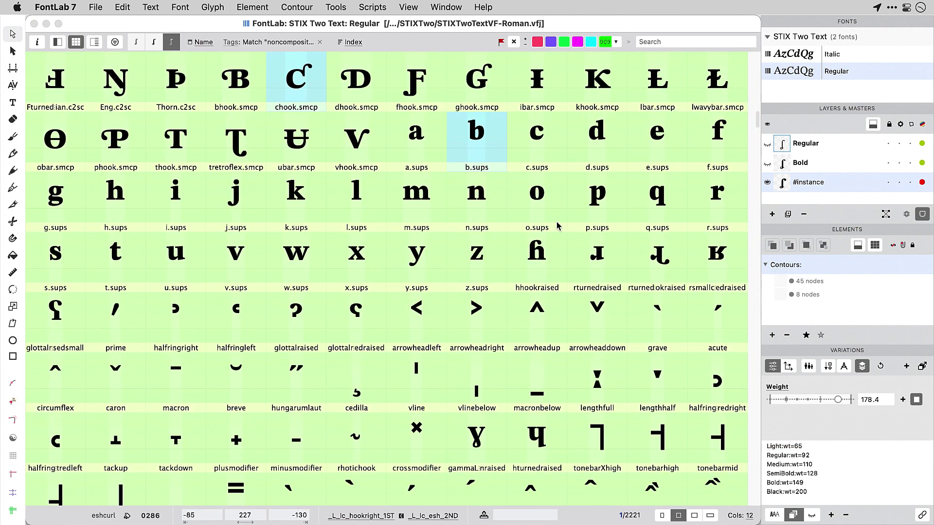
{"action": "scroll", "coordinate": [559, 225], "scroll_direction": "down", "scroll_amount": 10}
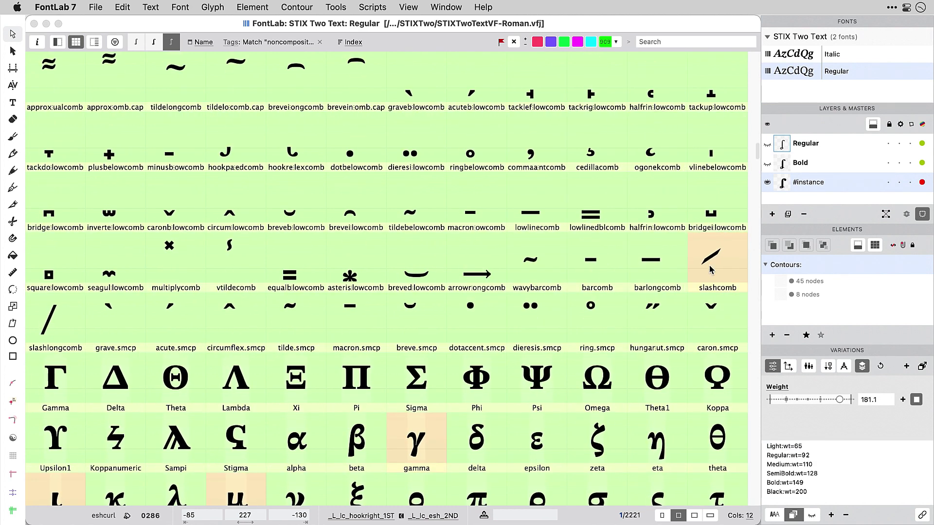
{"action": "left_click", "coordinate": [721, 265]}
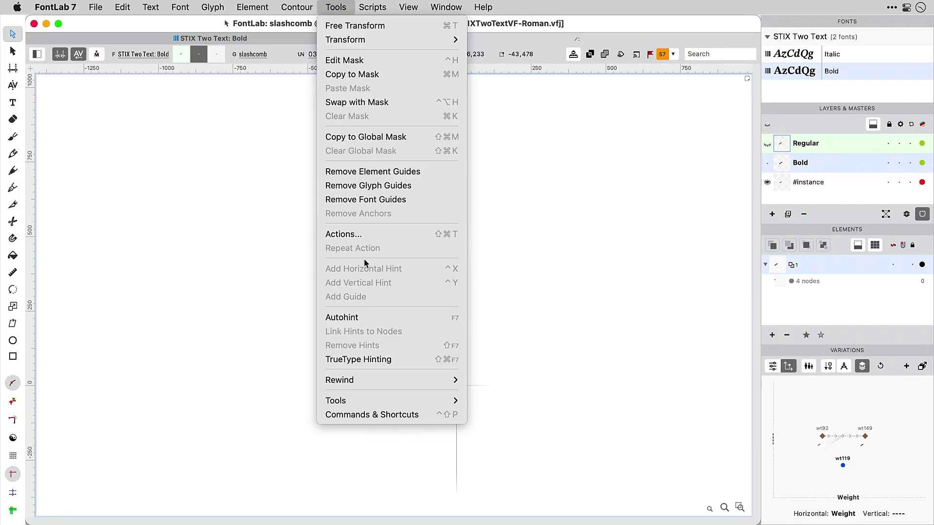
Enable contour matching, test the slash interpolation, and turn on auto sorting and geometry checking
{"action": "mouse_move", "coordinate": [350, 400]}
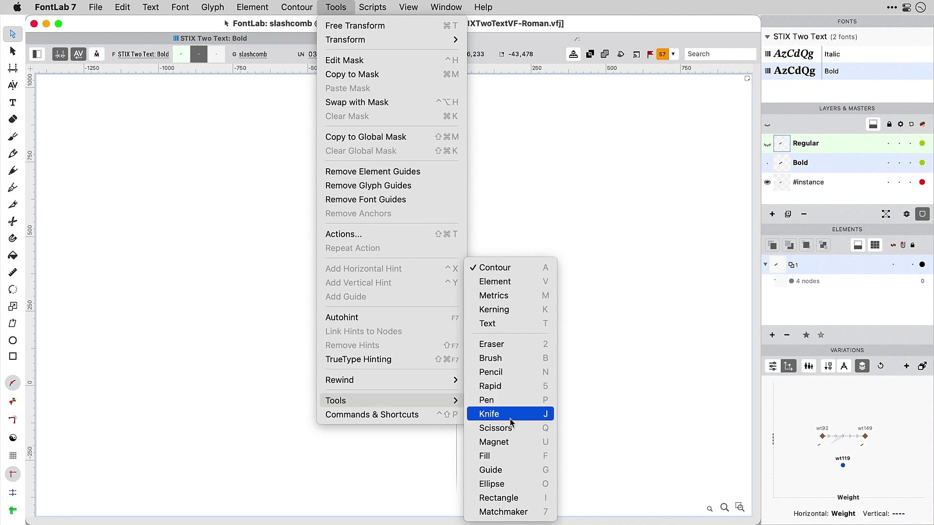
{"action": "left_click", "coordinate": [501, 507]}
{"action": "left_click_drag", "start_coordinate": [307, 396], "coordinate": [359, 211]}
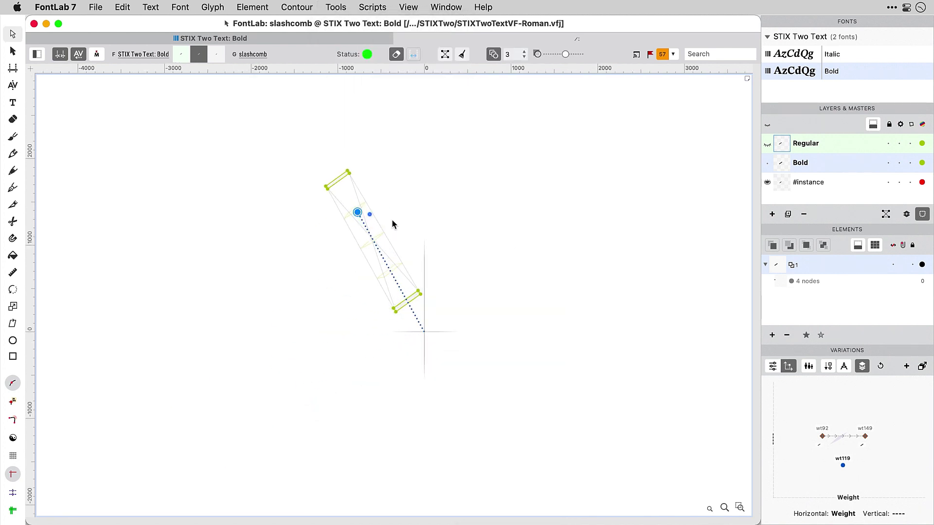
{"action": "left_click", "coordinate": [828, 366]}
{"action": "left_click", "coordinate": [844, 367]}
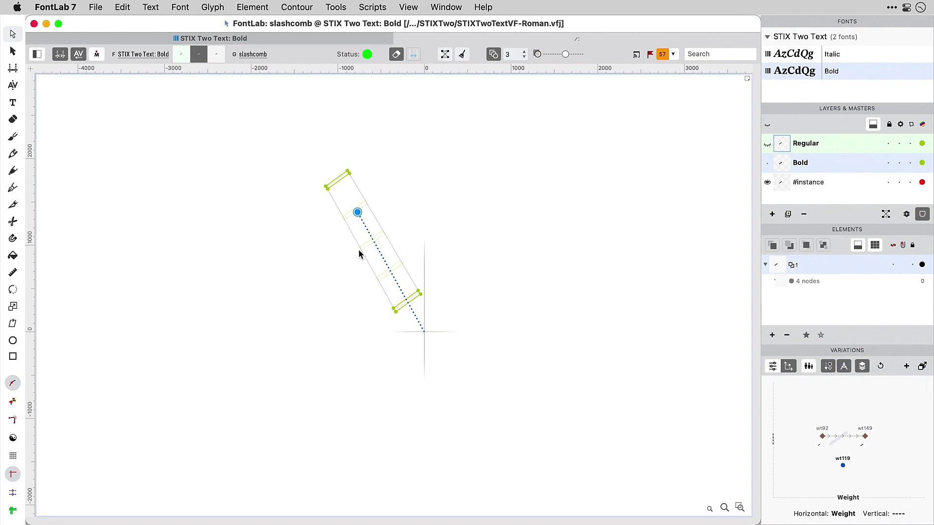
Return to element mode, animate the glyph through all weights, and enable automatic geometry matching
{"action": "key", "text": "v"}
{"action": "scroll", "coordinate": [428, 294], "scroll_direction": "up", "scroll_amount": 5}
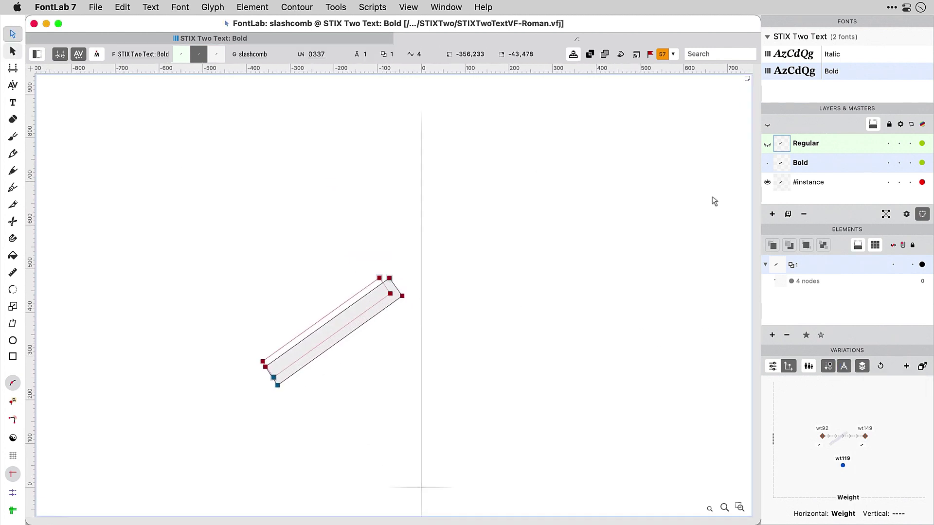
{"action": "left_click", "coordinate": [772, 366]}
{"action": "left_click", "coordinate": [915, 400]}
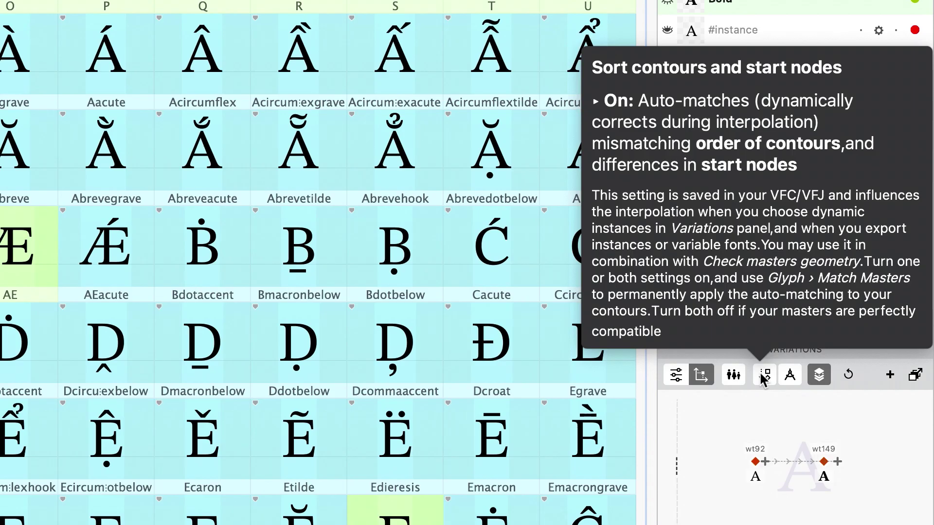
{"action": "left_click", "coordinate": [763, 376]}
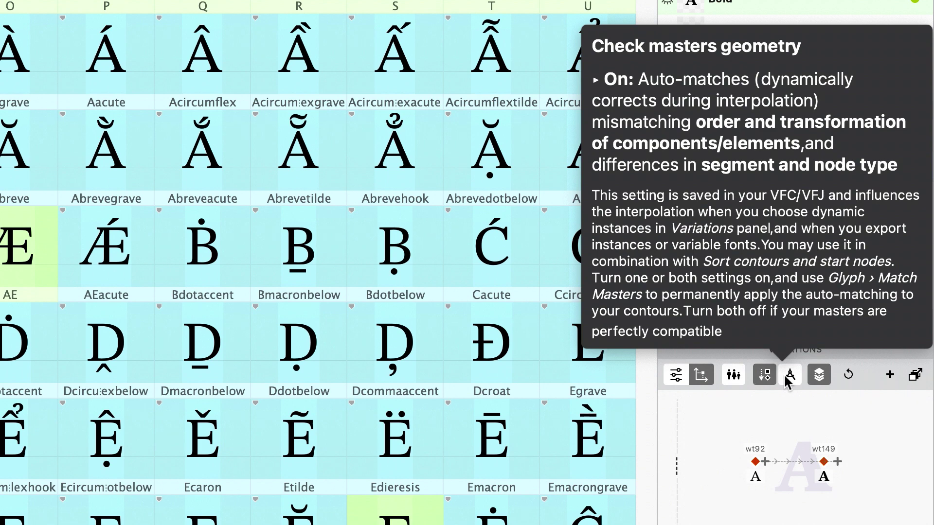
{"action": "left_click", "coordinate": [790, 375]}
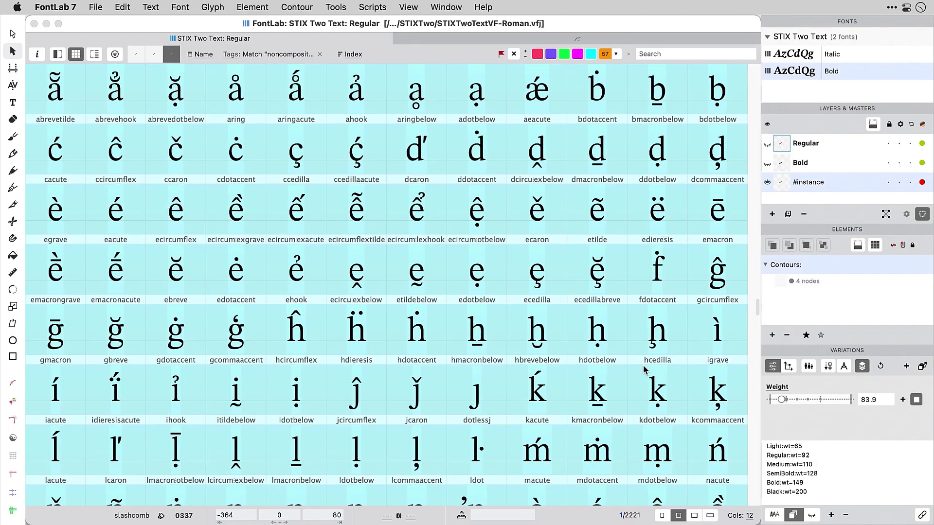
Open gcircumflex, then its g component, and animate it through the weights
{"action": "scroll", "coordinate": [708, 307], "scroll_direction": "down", "scroll_amount": 2}
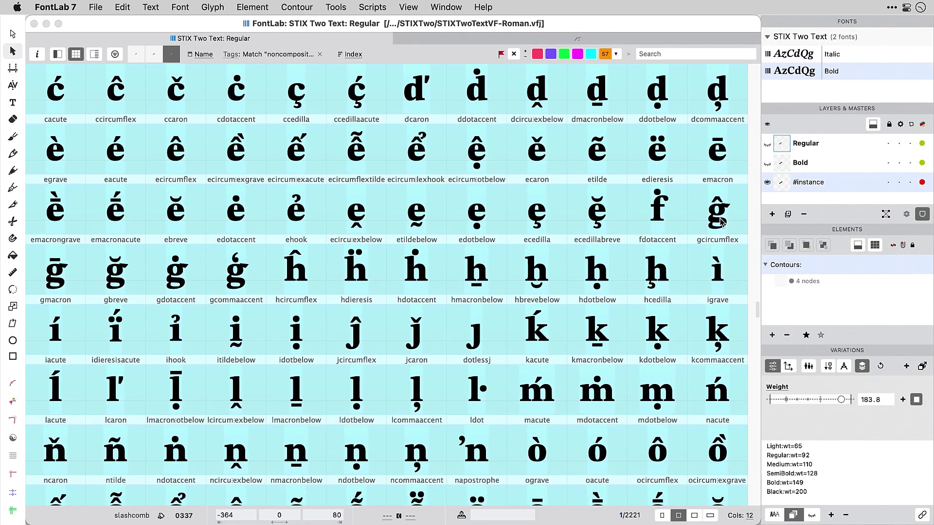
{"action": "double_click", "coordinate": [717, 214]}
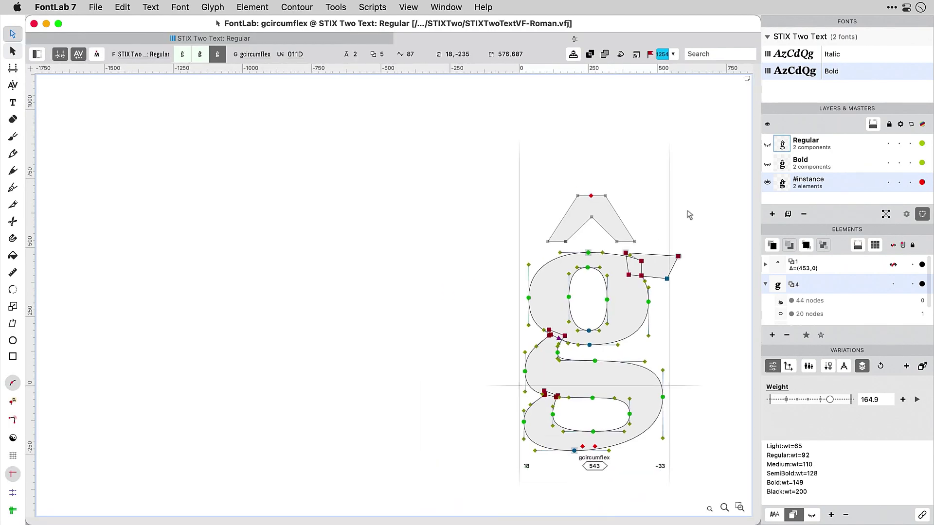
{"action": "left_click", "coordinate": [823, 148]}
{"action": "left_click", "coordinate": [610, 215]}
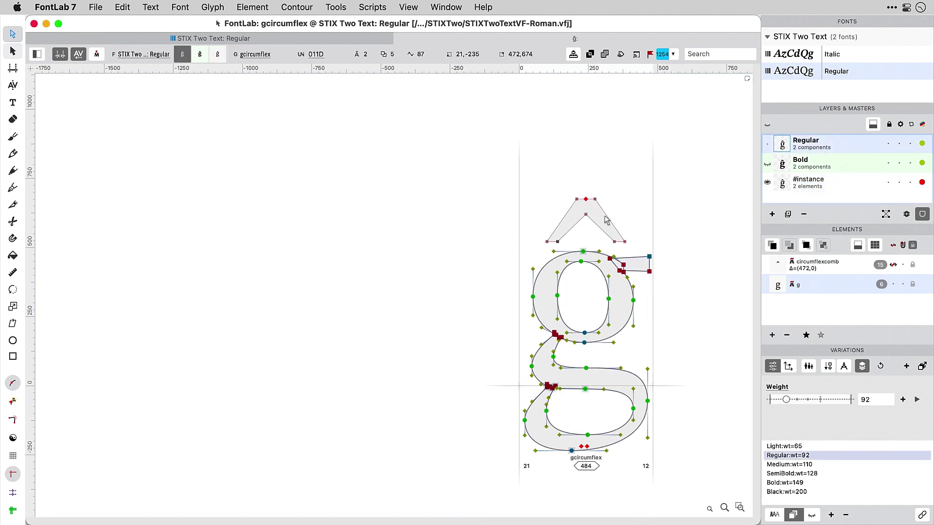
{"action": "double_click", "coordinate": [625, 298]}
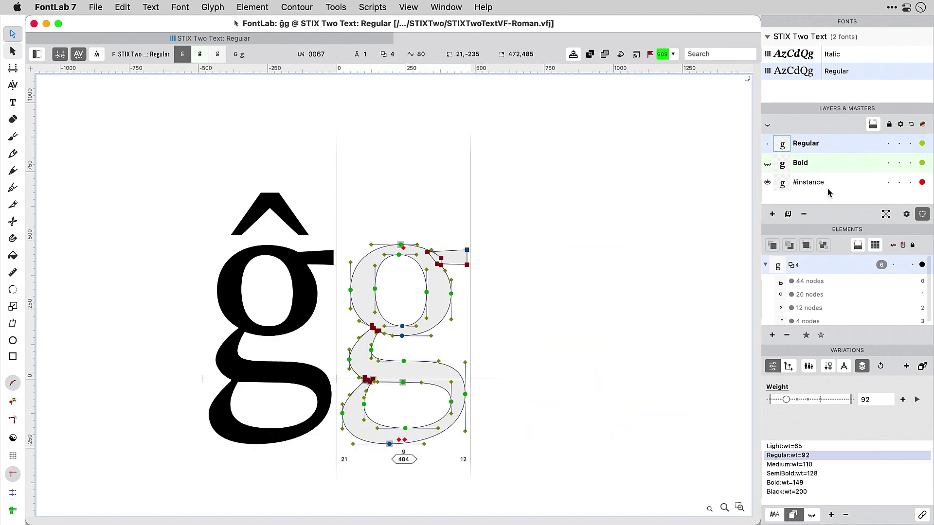
{"action": "left_click", "coordinate": [917, 400]}
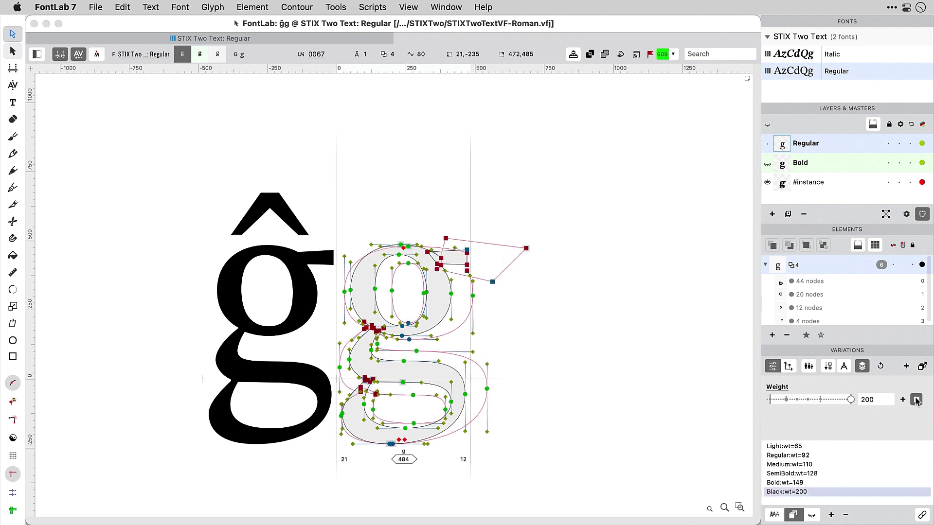
{"action": "left_click", "coordinate": [916, 399]}
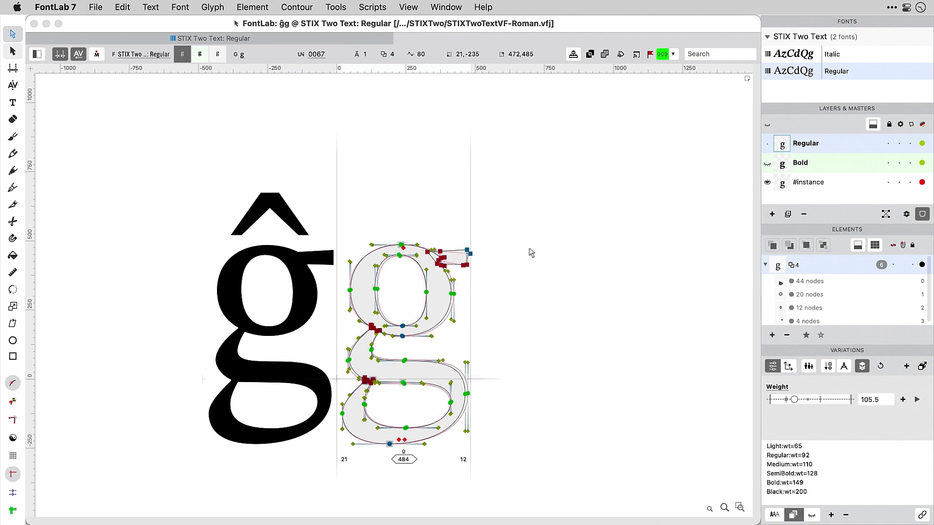
Run a Matchmaker compatibility check on the g masters, then make Bold the current master
{"action": "left_click", "coordinate": [827, 366]}
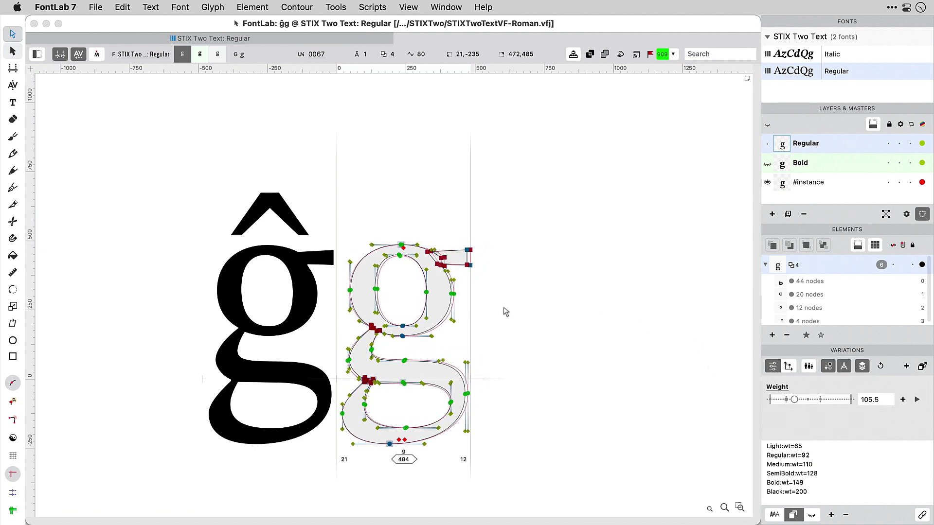
{"action": "scroll", "coordinate": [531, 369], "scroll_direction": "down", "scroll_amount": 2}
{"action": "left_click_drag", "start_coordinate": [565, 54], "coordinate": [581, 54]}
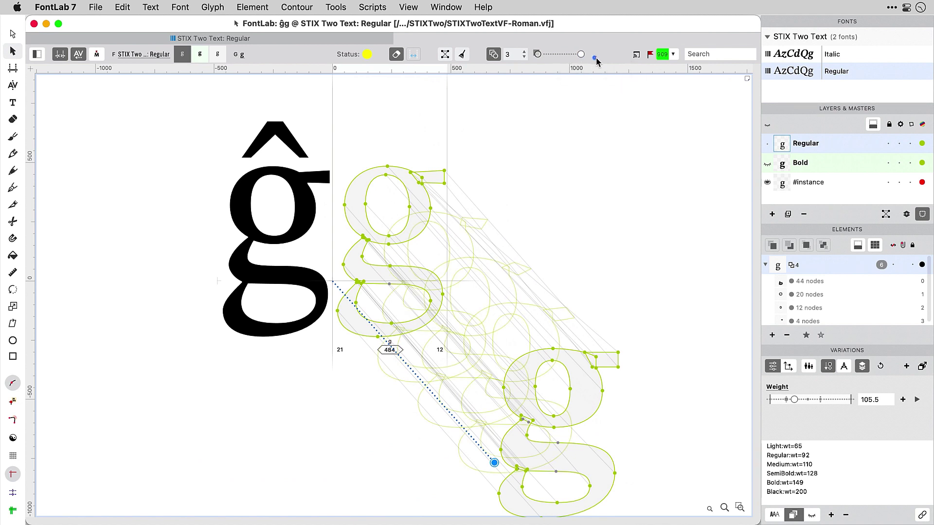
{"action": "left_click", "coordinate": [446, 56]}
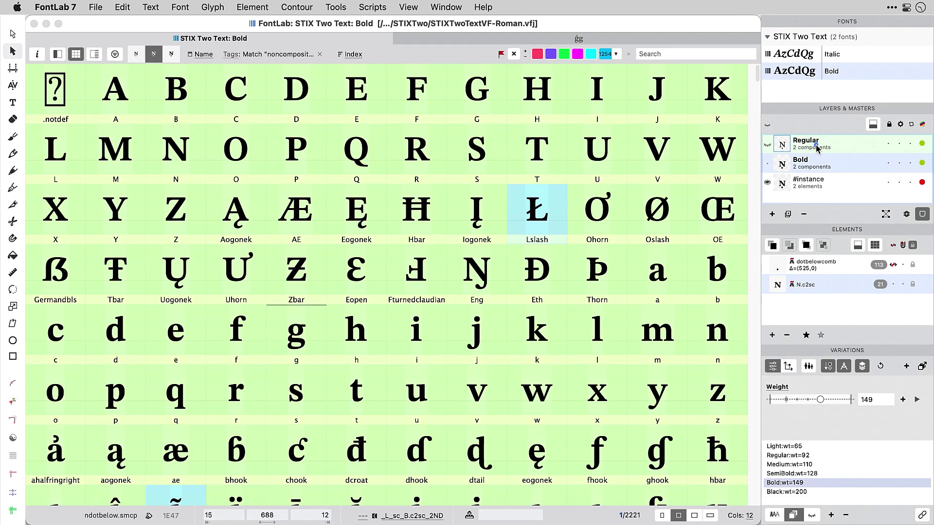
{"action": "left_click", "coordinate": [817, 147]}
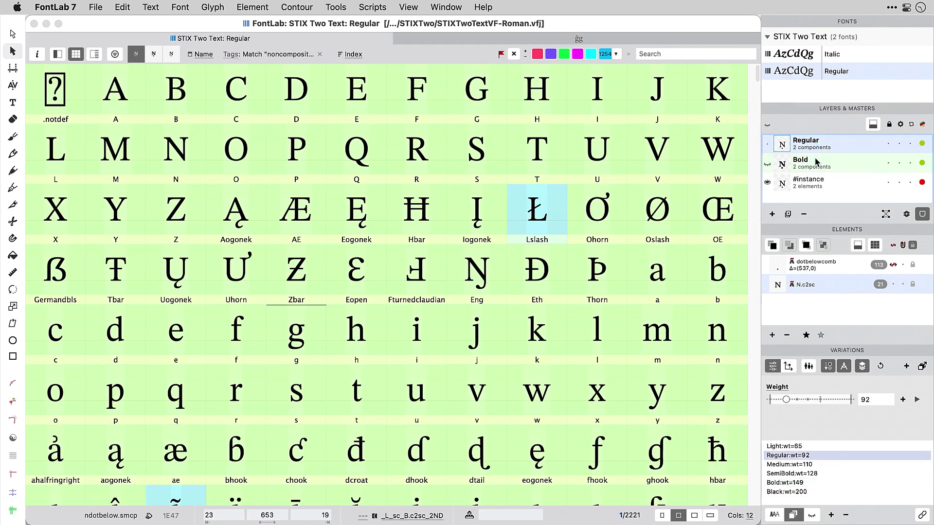
{"action": "left_click", "coordinate": [818, 162]}
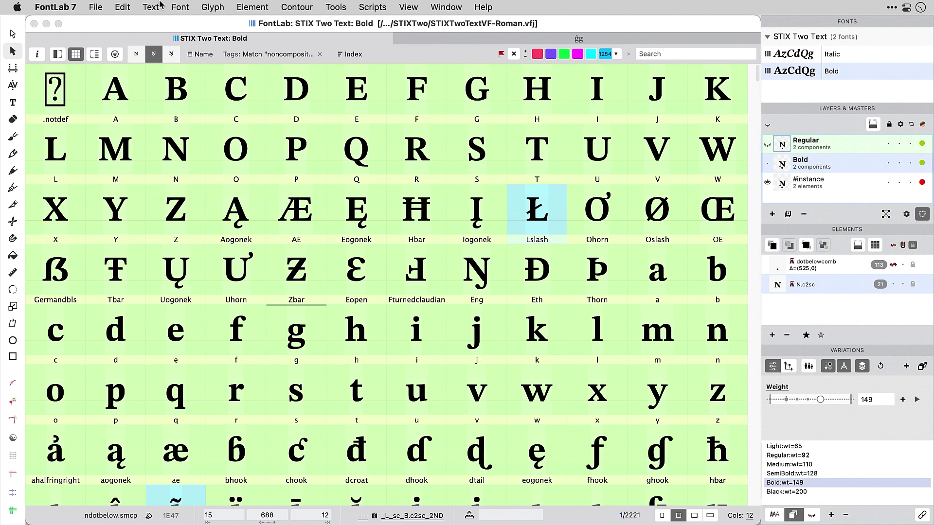
Export the font as DesignSpace + UFO
{"action": "left_click", "coordinate": [96, 7]}
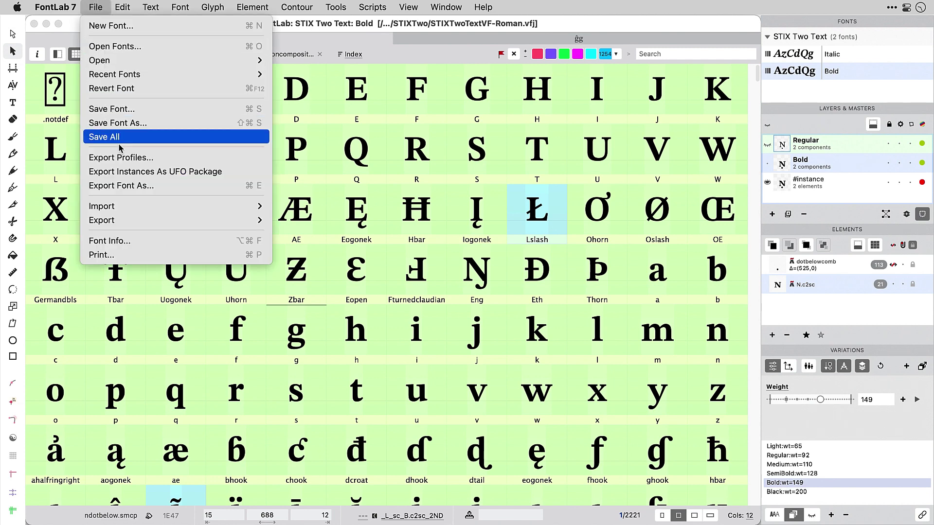
{"action": "left_click", "coordinate": [121, 188]}
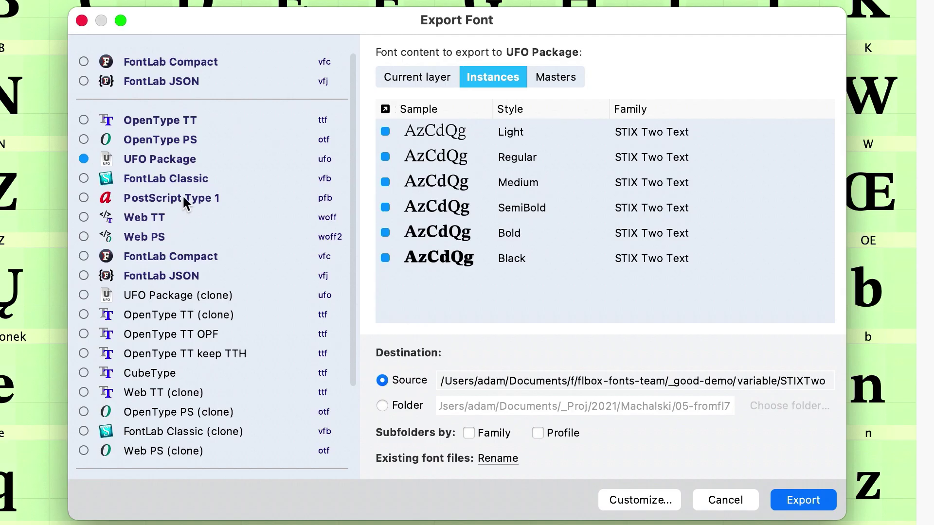
{"action": "scroll", "coordinate": [294, 202], "scroll_direction": "down", "scroll_amount": 1}
{"action": "left_click", "coordinate": [151, 407]}
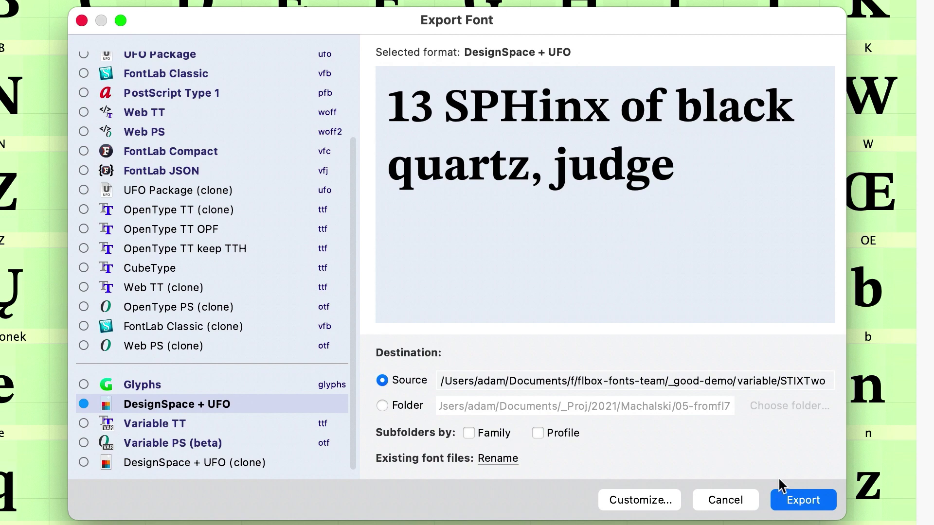
{"action": "left_click", "coordinate": [803, 500]}
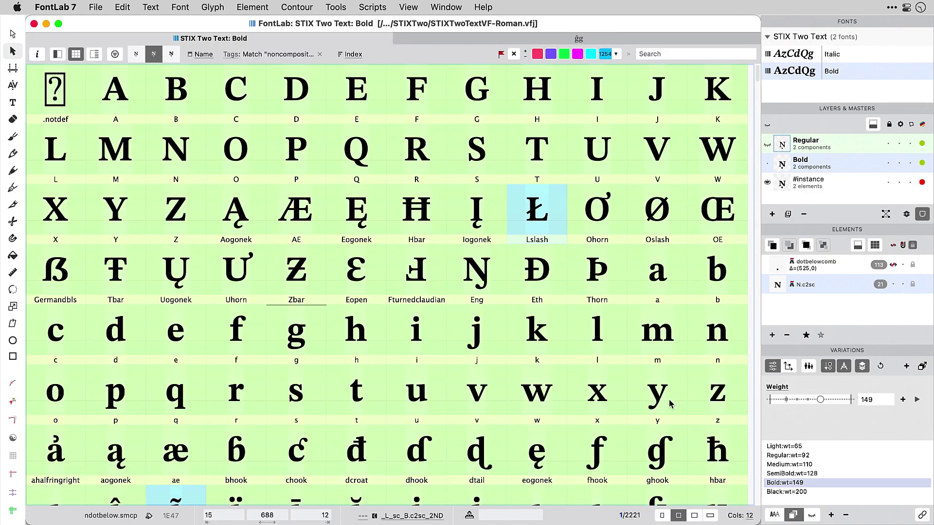
Preview the exported .designspace and the Regular and Bold UFOs with Quick Look
{"action": "key", "text": "space"}
{"action": "key", "text": "space"}
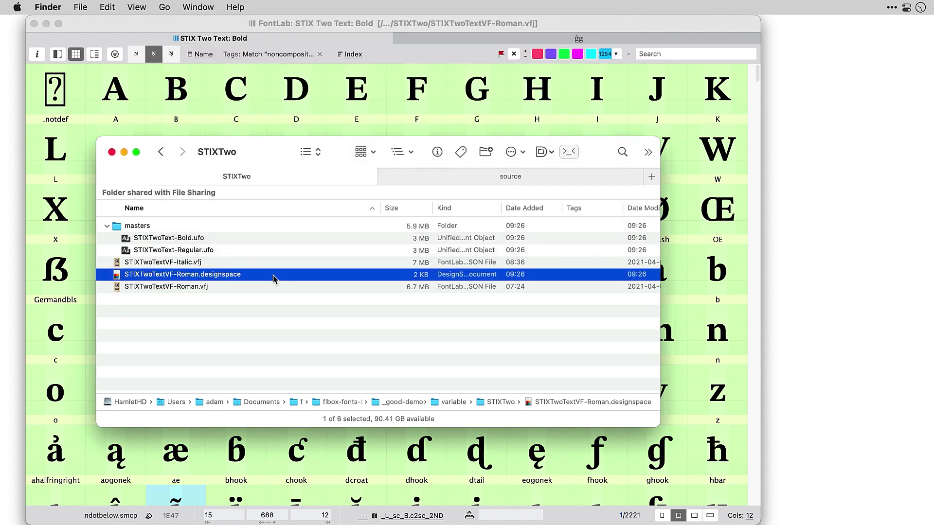
{"action": "key", "text": "Up"}
{"action": "key", "text": "Up"}
{"action": "key", "text": "space"}
{"action": "key", "text": "Up"}
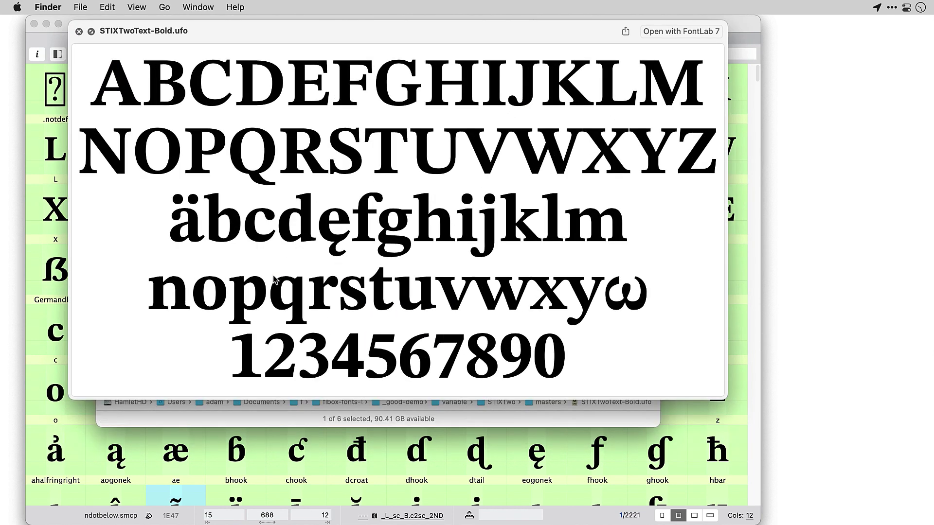
{"action": "key", "text": "Down"}
{"action": "key", "text": "space"}
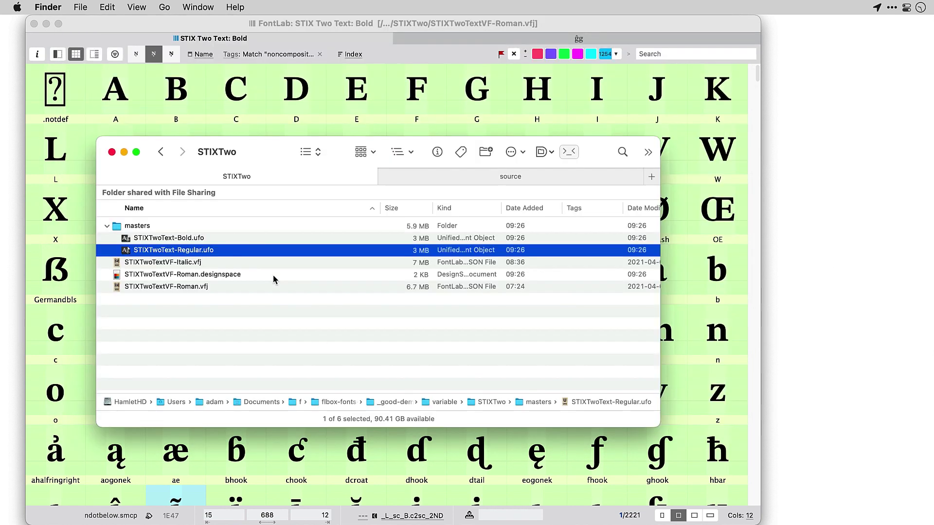
Export the Light, Regular, Bold and Black instances as UFO packages into a profile subfolder
{"action": "left_click", "coordinate": [121, 102]}
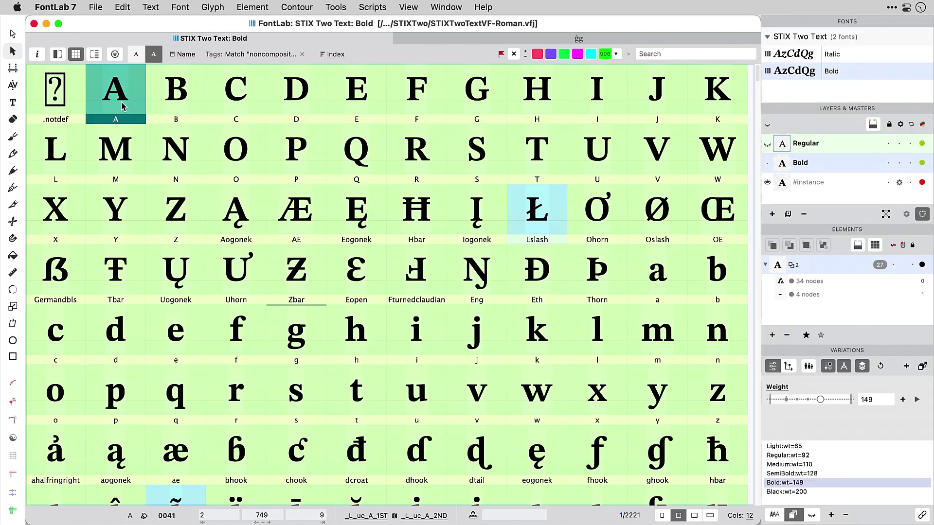
{"action": "left_click", "coordinate": [96, 7]}
{"action": "left_click", "coordinate": [130, 182]}
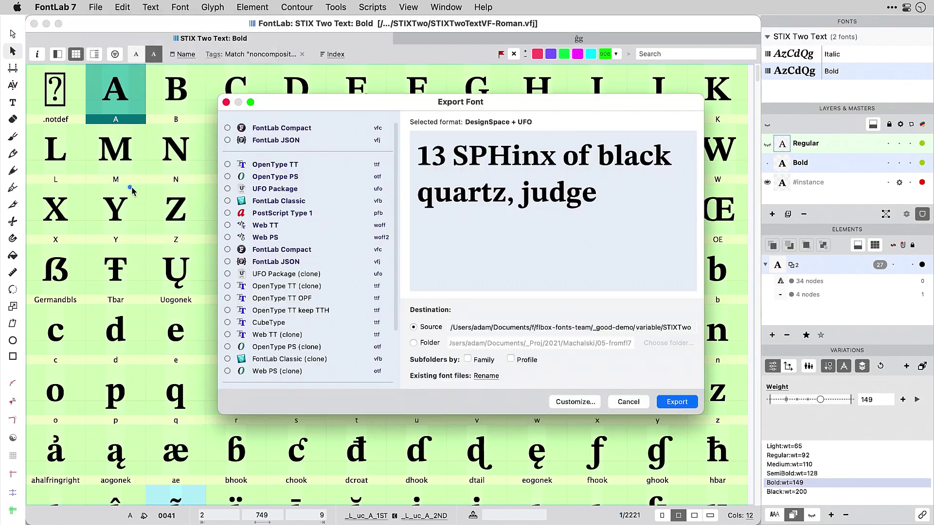
{"action": "left_click", "coordinate": [282, 188]}
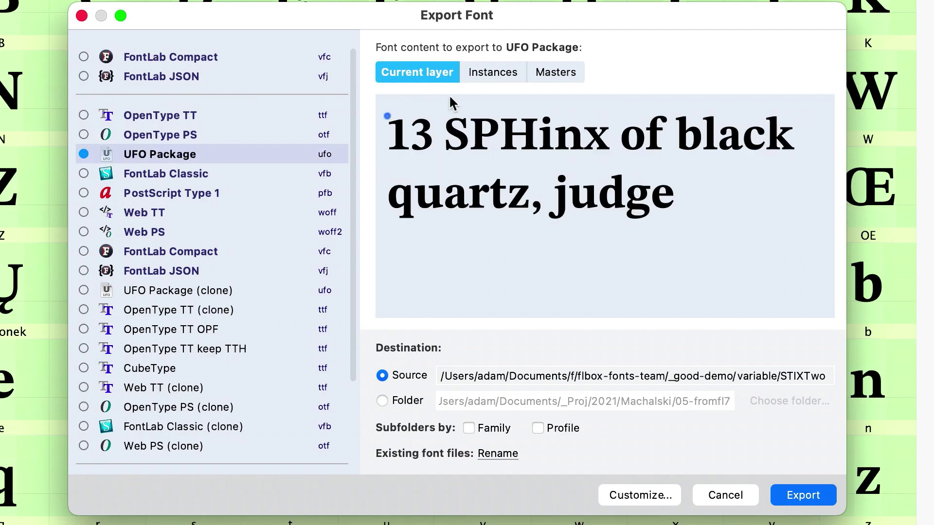
{"action": "left_click", "coordinate": [505, 73]}
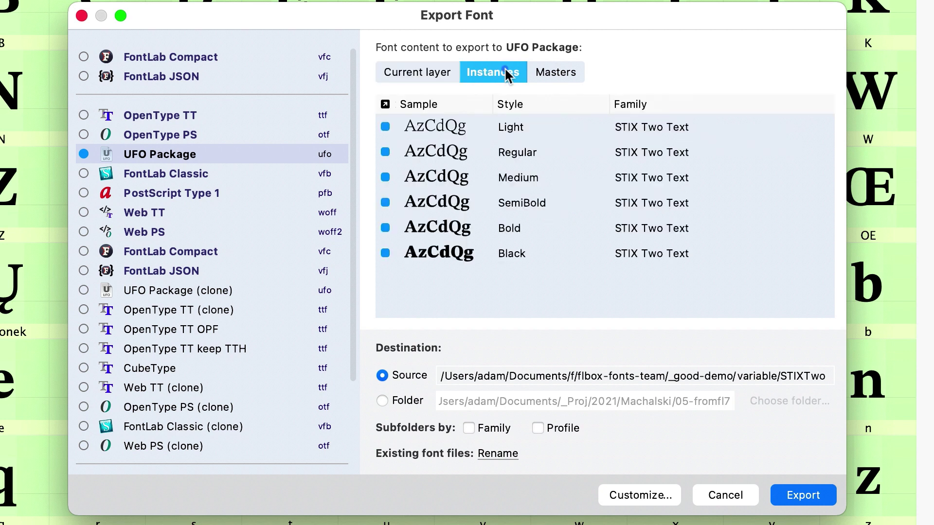
{"action": "left_click", "coordinate": [387, 177]}
{"action": "left_click", "coordinate": [385, 203]}
{"action": "left_click", "coordinate": [539, 429]}
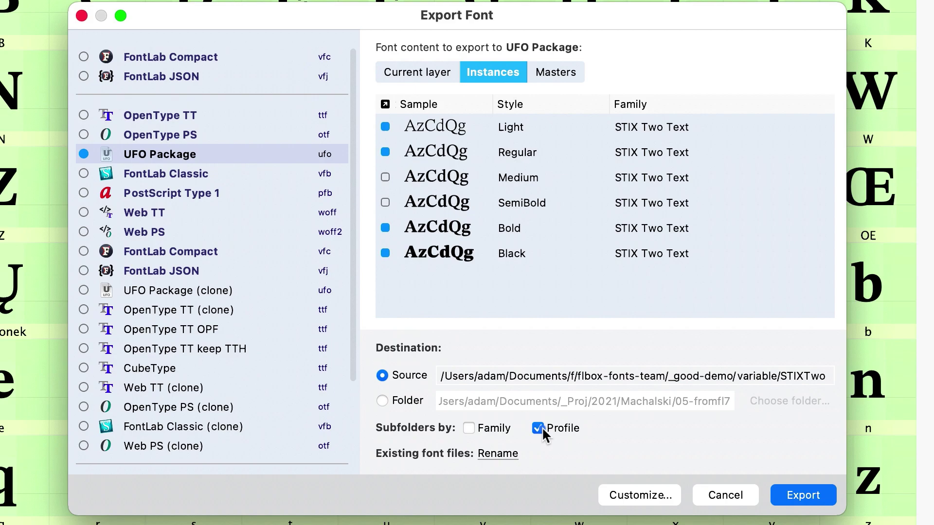
{"action": "left_click", "coordinate": [819, 495]}
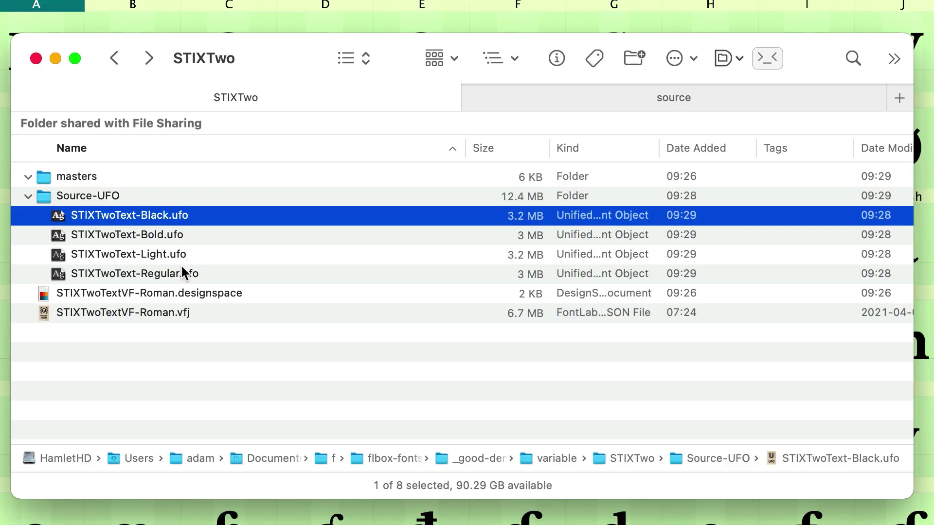
Move the four UFOs into masters and duplicate the designspace as STIXTwoTextVF-RomanExtrapol.designspace
{"action": "left_click", "coordinate": [182, 272], "text": "shift"}
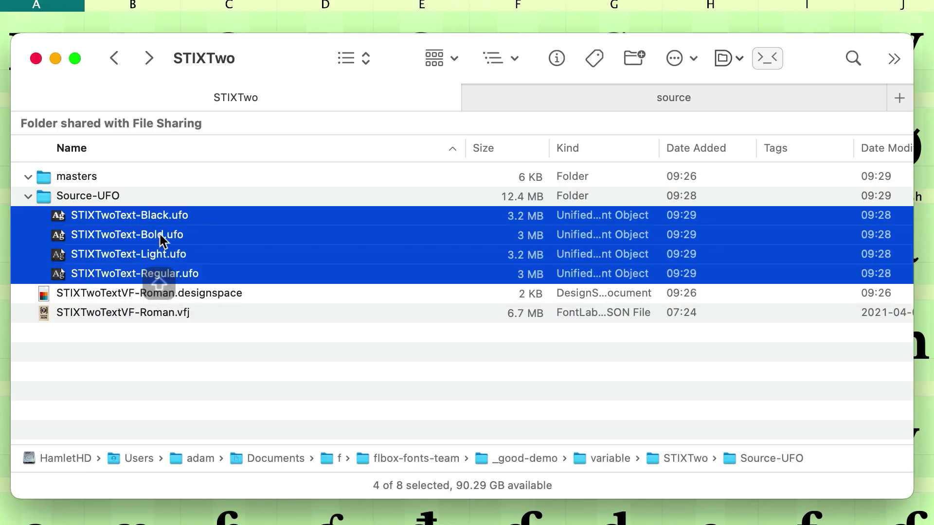
{"action": "left_click_drag", "start_coordinate": [150, 208], "coordinate": [92, 176]}
{"action": "left_click", "coordinate": [136, 292]}
{"action": "left_click_drag", "start_coordinate": [137, 292], "coordinate": [221, 344]}
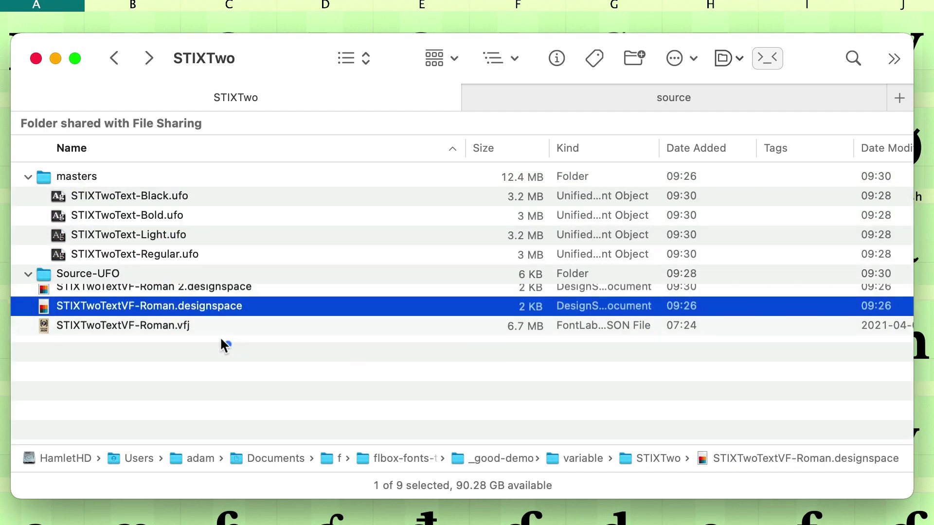
{"action": "left_click", "coordinate": [171, 293]}
{"action": "left_click", "coordinate": [170, 293]}
{"action": "key", "text": "shift+Left"}
{"action": "key", "text": "shift+Left"}
{"action": "type", "text": "Extrapol"}
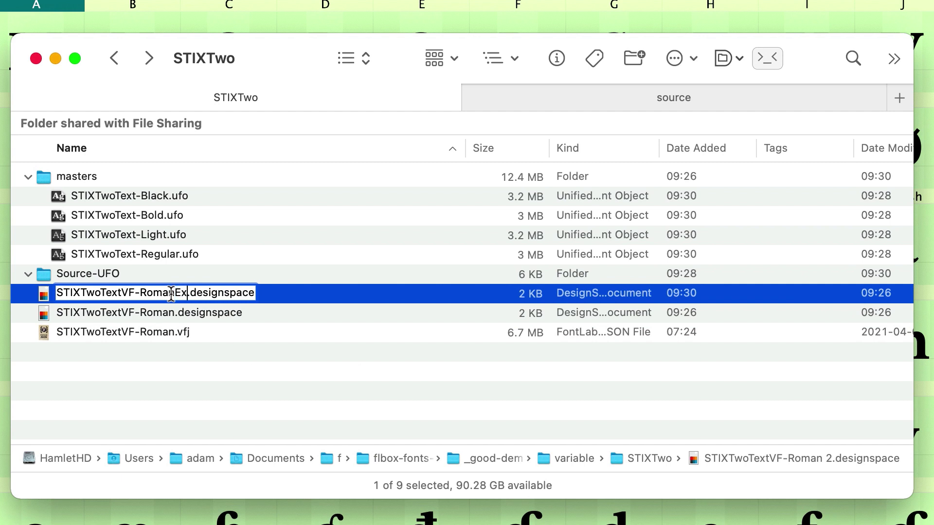
{"action": "key", "text": "Return"}
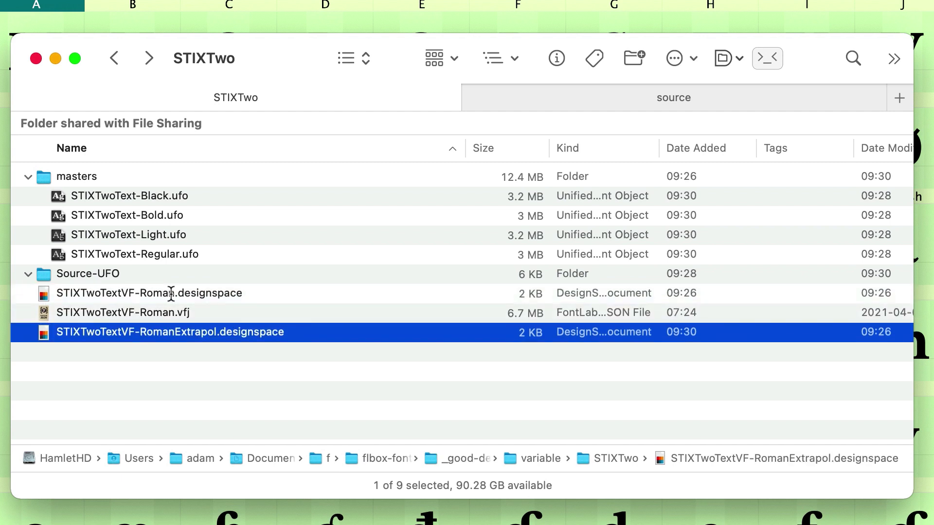
Open the designspace in Sublime Text and duplicate the weight 92 map line with output 65
{"action": "double_click", "coordinate": [302, 334]}
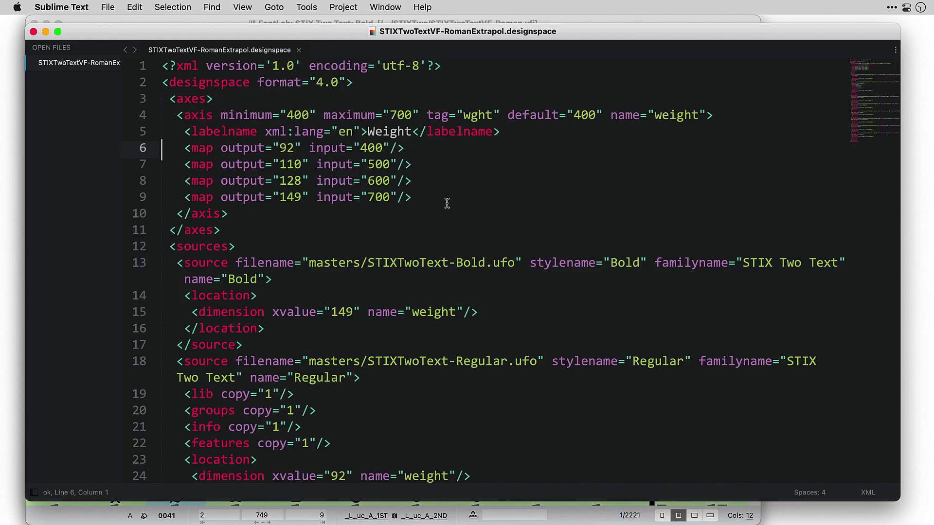
{"action": "key", "text": "super+l"}
{"action": "key", "text": "super+c"}
{"action": "key", "text": "Left"}
{"action": "key", "text": "super+v"}
{"action": "key", "text": "Up"}
{"action": "key", "text": "alt+Right"}
{"action": "key", "text": "alt+Right"}
{"action": "key", "text": "shift+alt+Right"}
{"action": "type", "text": "65"}
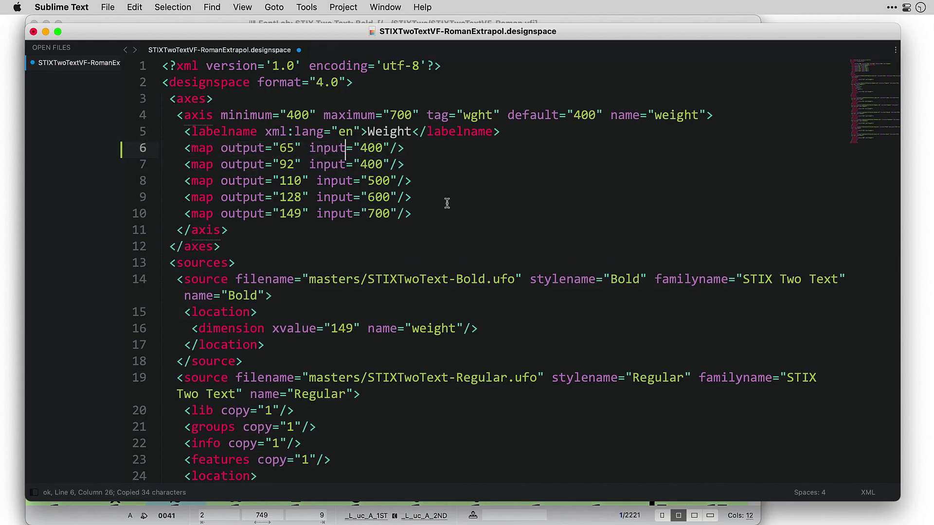
Change the new map line's input to 300 and the axis minimum to 300
{"action": "key", "text": "alt+Right"}
{"action": "key", "text": "alt+Right"}
{"action": "key", "text": "shift+Right"}
{"action": "type", "text": "3"}
{"action": "key", "text": "Up"}
{"action": "key", "text": "Up"}
{"action": "key", "text": "alt+Left"}
{"action": "key", "text": "alt+Left"}
{"action": "key", "text": "shift+Right"}
{"action": "type", "text": "3"}
{"action": "key", "text": "Down"}
{"action": "key", "text": "Down"}
{"action": "key", "text": "Down"}
{"action": "key", "text": "Down"}
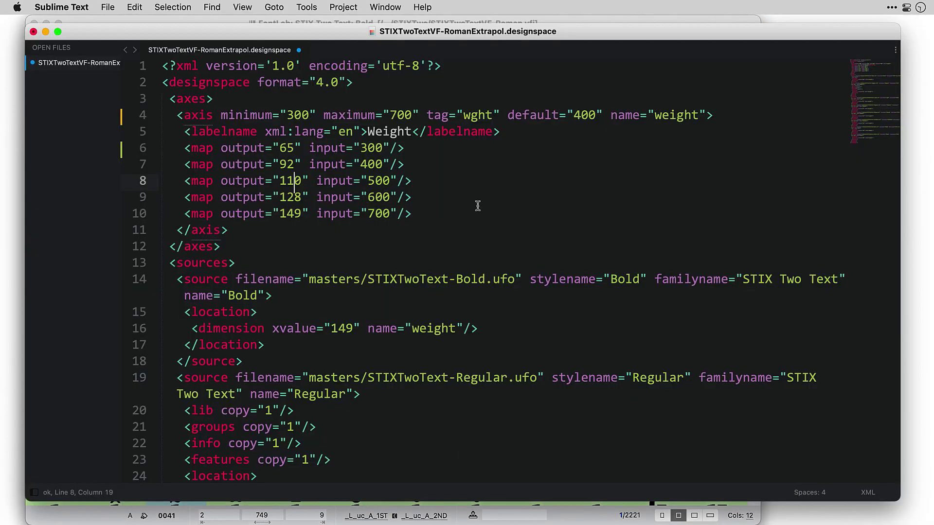
Duplicate the 700 weight map line and set it to output 200, input 900
{"action": "key", "text": "Down"}
{"action": "key", "text": "Down"}
{"action": "key", "text": "super+l"}
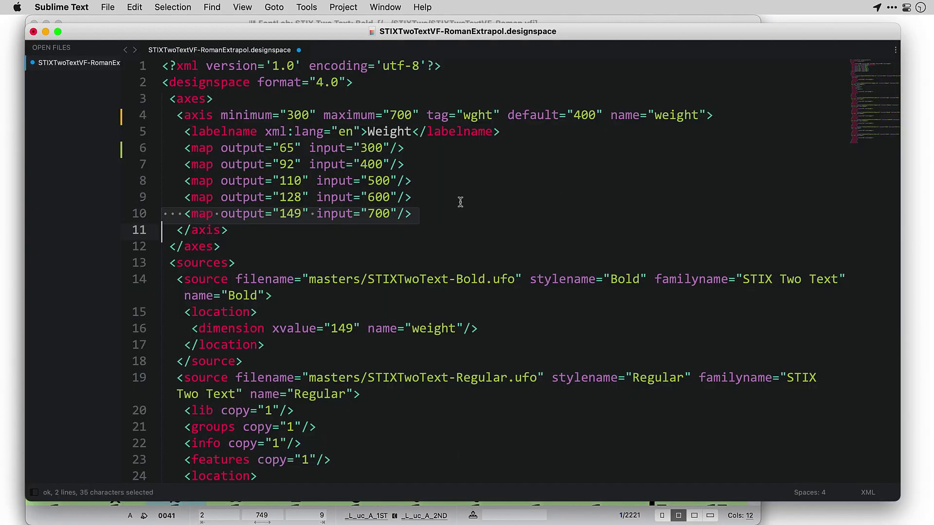
{"action": "key", "text": "super+c"}
{"action": "key", "text": "Left"}
{"action": "key", "text": "super+v"}
{"action": "key", "text": "alt+Right"}
{"action": "key", "text": "alt+Right"}
{"action": "key", "text": "alt+Right"}
{"action": "key", "text": "shift+alt+Right"}
{"action": "type", "text": "200"}
{"action": "key", "text": "alt+Right"}
{"action": "key", "text": "alt+Right"}
{"action": "key", "text": "shift+Right"}
{"action": "type", "text": "9"}
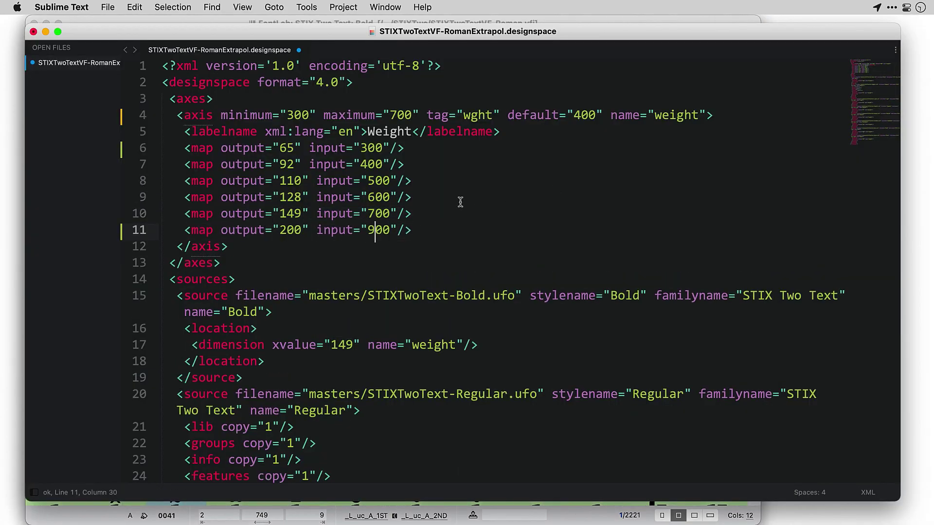
Duplicate the Bold source block and rename the copy's file name to Black
{"action": "key", "text": "Down"}
{"action": "key", "text": "Down"}
{"action": "key", "text": "Down"}
{"action": "key", "text": "Down"}
{"action": "key", "text": "super+l"}
{"action": "key", "text": "super+l"}
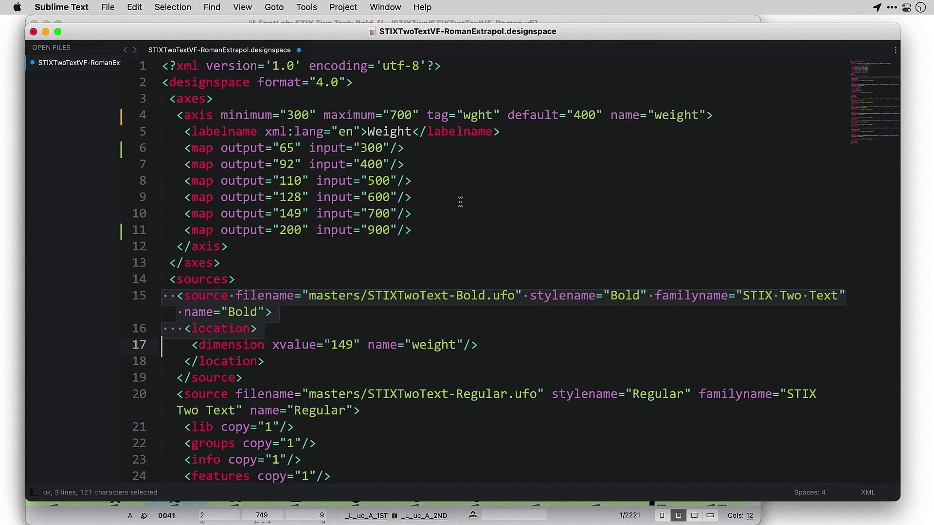
{"action": "key", "text": "super+l"}
{"action": "key", "text": "super+l"}
{"action": "key", "text": "super+l"}
{"action": "key", "text": "super+c"}
{"action": "key", "text": "Left"}
{"action": "key", "text": "super+v"}
{"action": "key", "text": "Up"}
{"action": "key", "text": "Up"}
{"action": "key", "text": "Up"}
{"action": "key", "text": "Up"}
{"action": "key", "text": "Up"}
{"action": "key", "text": "Up"}
{"action": "key", "text": "alt+Right"}
{"action": "key", "text": "alt+Right"}
{"action": "key", "text": "alt+Right"}
{"action": "key", "text": "alt+Right"}
{"action": "key", "text": "alt+Right"}
{"action": "key", "text": "alt+Right"}
{"action": "key", "text": "alt+Right"}
{"action": "key", "text": "alt+Right"}
{"action": "key", "text": "alt+Right"}
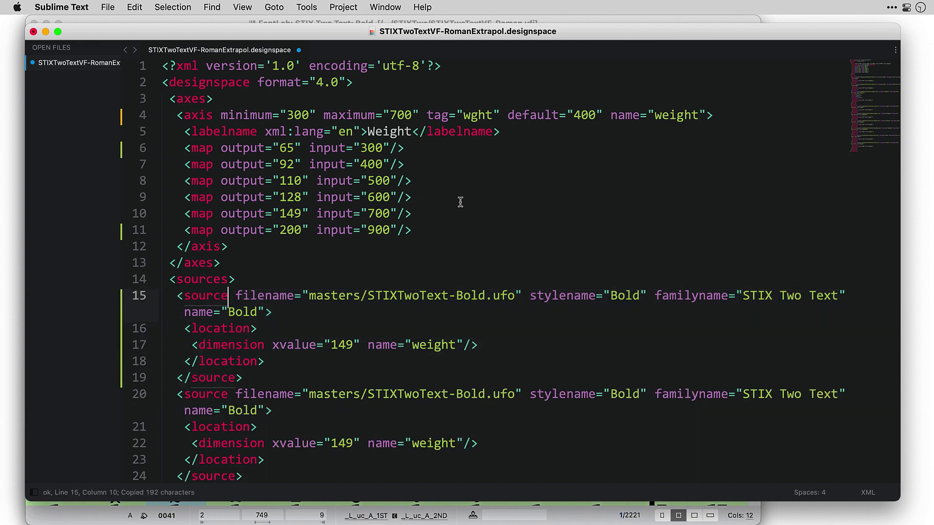
{"action": "key", "text": "shift+alt+Left"}
{"action": "type", "text": "Black"}
Rename the copy's style name and name attribute to Black and set its weight location to 200
{"action": "key", "text": "alt+Right"}
{"action": "key", "text": "alt+Right"}
{"action": "key", "text": "alt+Right"}
{"action": "key", "text": "shift+alt+Left"}
{"action": "type", "text": "Black"}
{"action": "key", "text": "alt+Right"}
{"action": "key", "text": "alt+Right"}
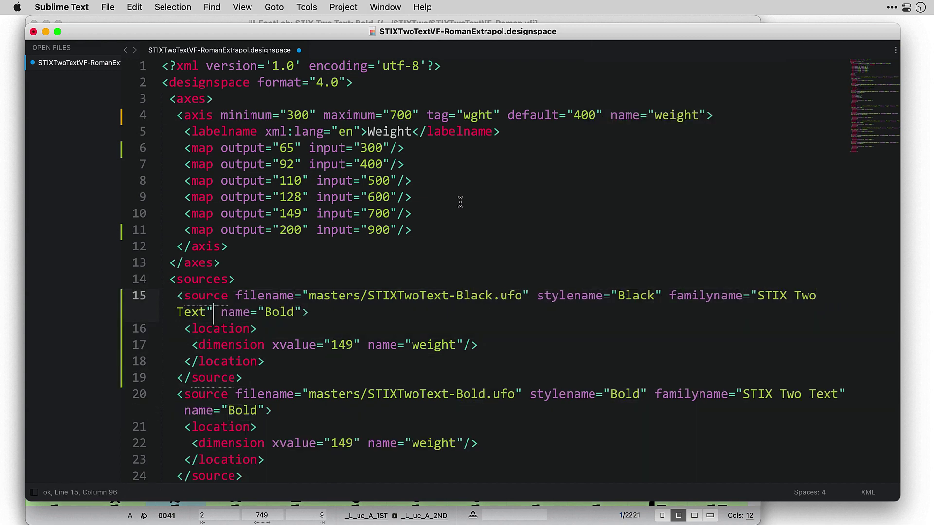
{"action": "key", "text": "alt+Right"}
{"action": "key", "text": "alt+Right"}
{"action": "key", "text": "shift+alt+Left"}
{"action": "type", "text": "Black"}
{"action": "key", "text": "Down"}
{"action": "key", "text": "Down"}
{"action": "key", "text": "alt+Right"}
{"action": "key", "text": "alt+Right"}
{"action": "key", "text": "shift+alt+Left"}
{"action": "type", "text": "200"}
Paste another copy of the Bold source at the end of the sources list, with file name Light
{"action": "left_click", "coordinate": [398, 256]}
{"action": "scroll", "coordinate": [399, 256], "scroll_direction": "down", "scroll_amount": 5}
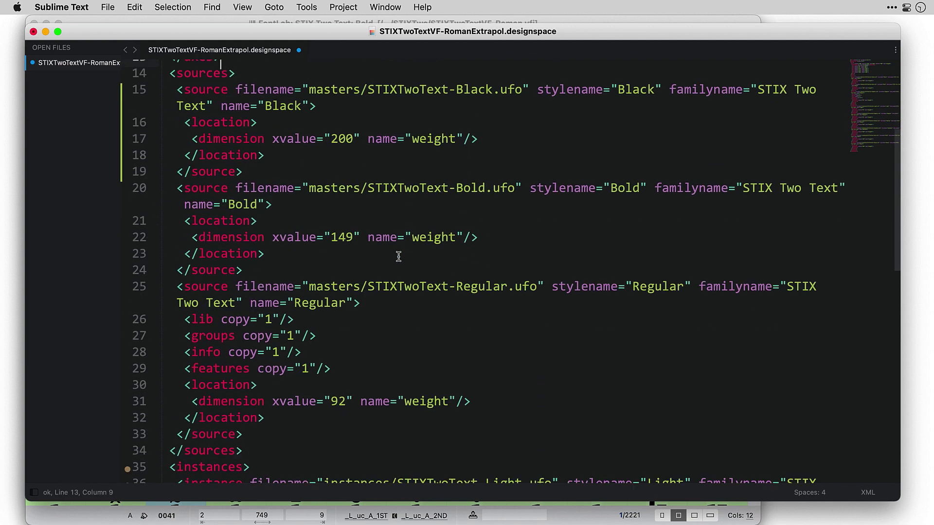
{"action": "left_click", "coordinate": [403, 117]}
{"action": "key", "text": "shift+Down"}
{"action": "key", "text": "shift+Down"}
{"action": "key", "text": "shift+Down"}
{"action": "key", "text": "shift+Down"}
{"action": "key", "text": "shift+Down"}
{"action": "key", "text": "shift+Down"}
{"action": "key", "text": "super+c"}
{"action": "key", "text": "Down"}
{"action": "key", "text": "Down"}
{"action": "key", "text": "Down"}
{"action": "key", "text": "Down"}
{"action": "key", "text": "Down"}
{"action": "key", "text": "Down"}
{"action": "key", "text": "Down"}
{"action": "key", "text": "Down"}
{"action": "key", "text": "Down"}
{"action": "key", "text": "Down"}
{"action": "key", "text": "super+v"}
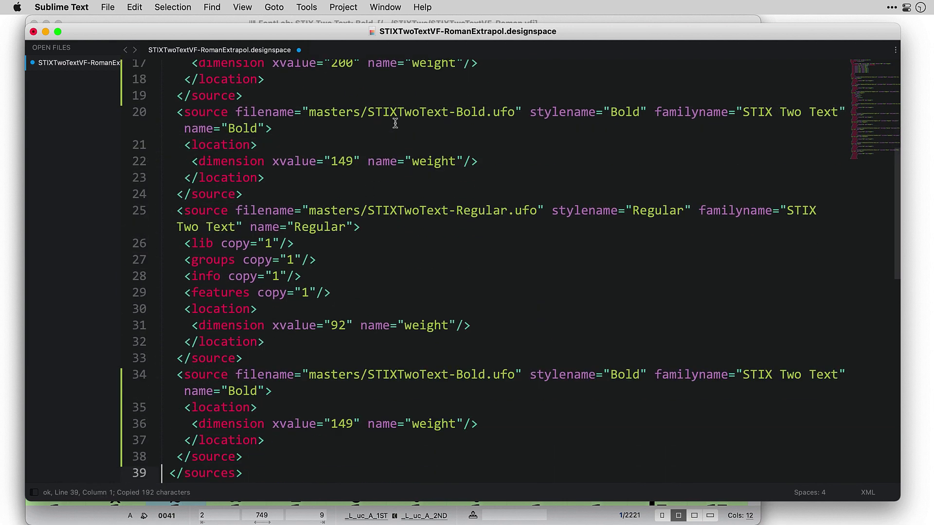
{"action": "double_click", "coordinate": [465, 374]}
{"action": "type", "text": "Light"}
Rename the new source's remaining Bold values to Light and select its 149 weight location
{"action": "key", "text": "alt+Right"}
{"action": "key", "text": "alt+Right"}
{"action": "key", "text": "alt+Right"}
{"action": "key", "text": "shift+alt+Left"}
{"action": "type", "text": "Light"}
{"action": "key", "text": "alt+Right"}
{"action": "key", "text": "alt+Right"}
{"action": "key", "text": "alt+Right"}
{"action": "key", "text": "shift+alt+Left"}
{"action": "type", "text": "Light"}
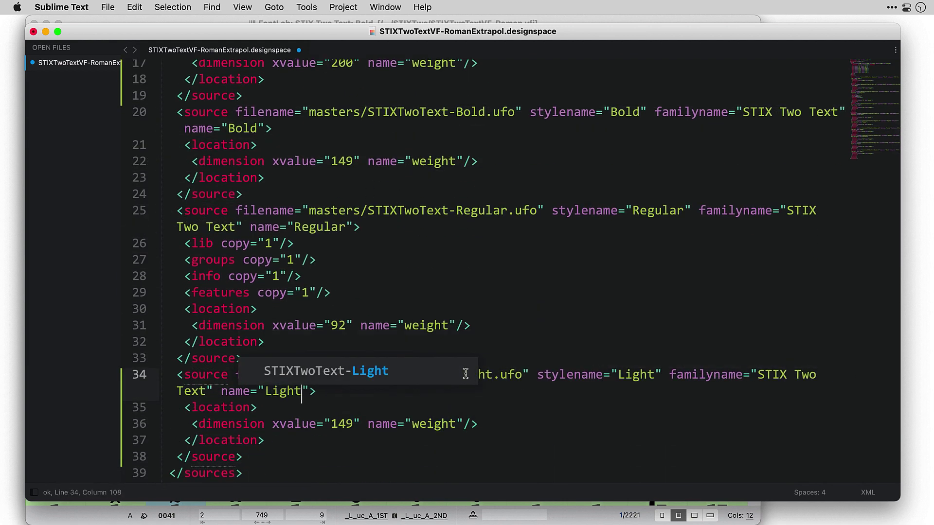
{"action": "key", "text": "Down"}
{"action": "key", "text": "Down"}
{"action": "key", "text": "alt+Right"}
{"action": "key", "text": "alt+Right"}
{"action": "key", "text": "shift+alt+Left"}
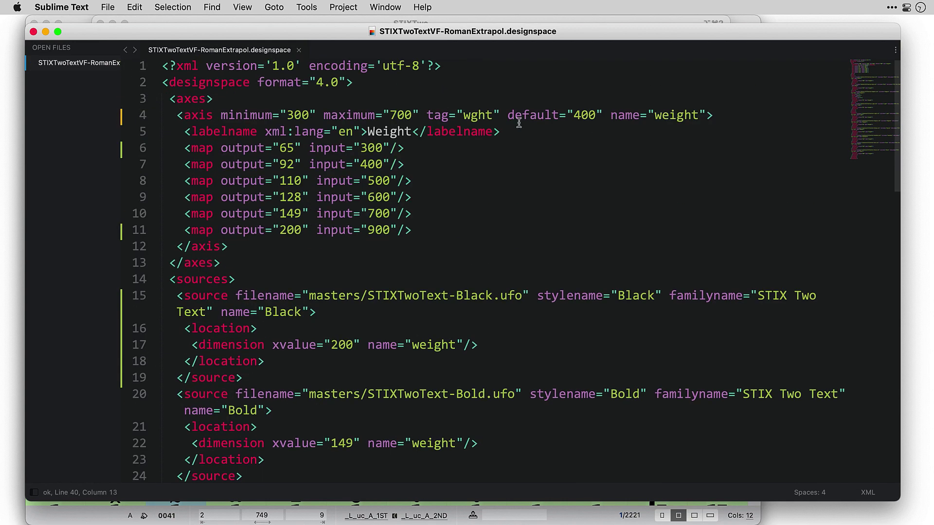
{"action": "left_click", "coordinate": [406, 117]}
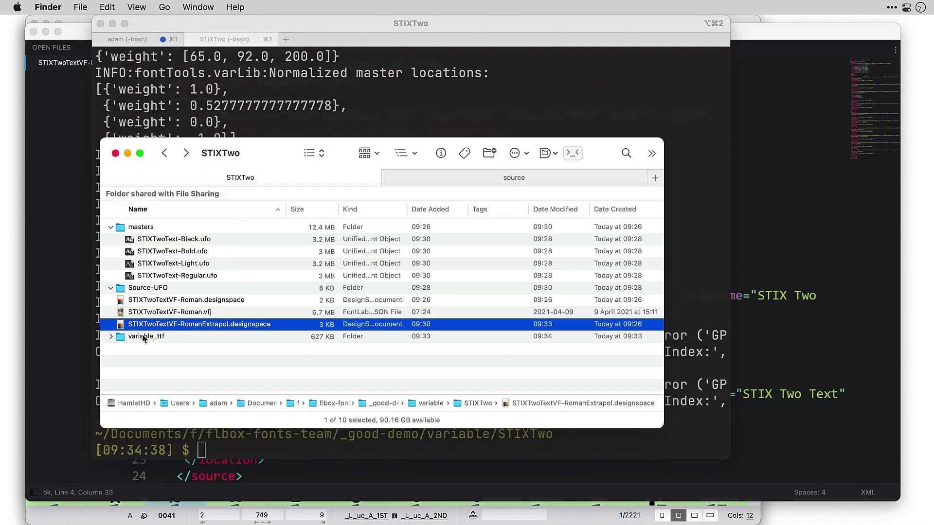
Select the compiled STIXTwoTextVF-RomanExtrapol-VF.ttf in variable_ttf and preview it with Quick Look
{"action": "left_click", "coordinate": [212, 227]}
{"action": "key", "text": "space"}
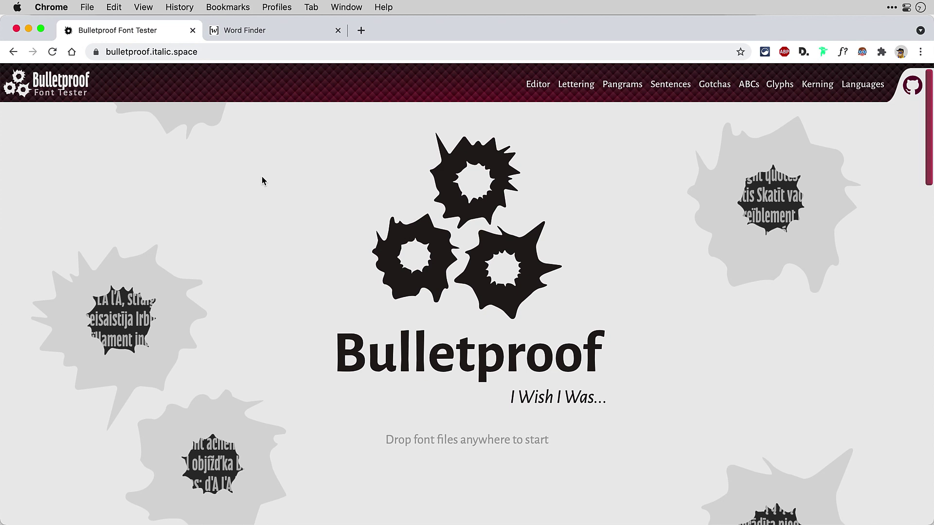
Drop the variable .ttf into Bulletproof Font Tester, create a Custom 1 text page, and select its font size
{"action": "key", "text": "super+Tab"}
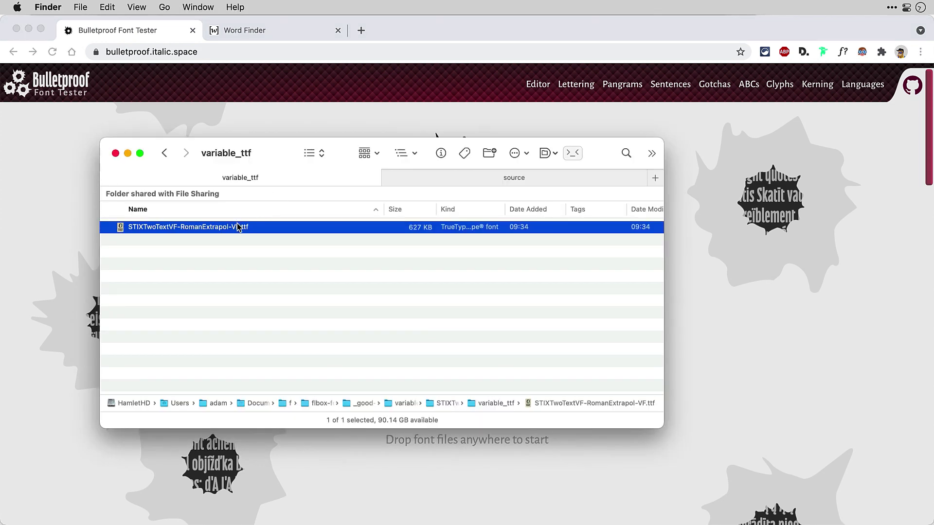
{"action": "left_click_drag", "start_coordinate": [241, 232], "coordinate": [699, 266]}
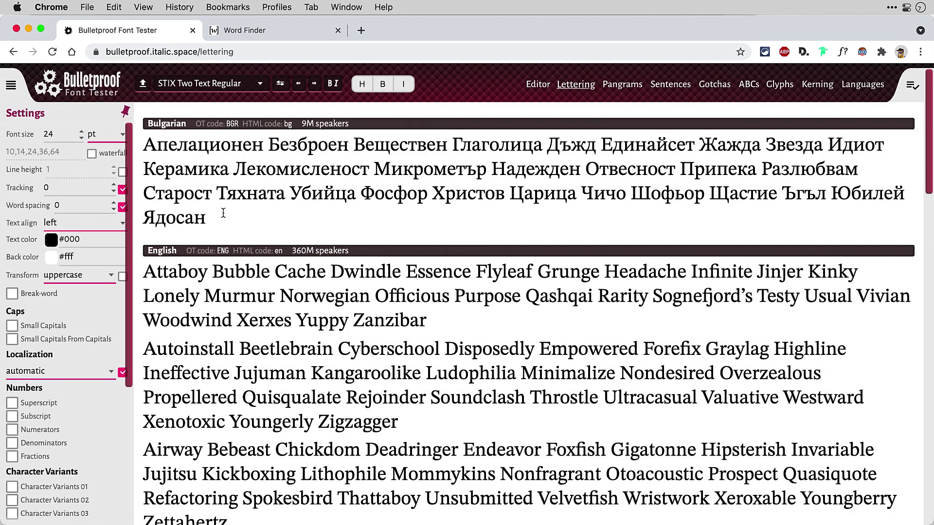
{"action": "left_click", "coordinate": [550, 88]}
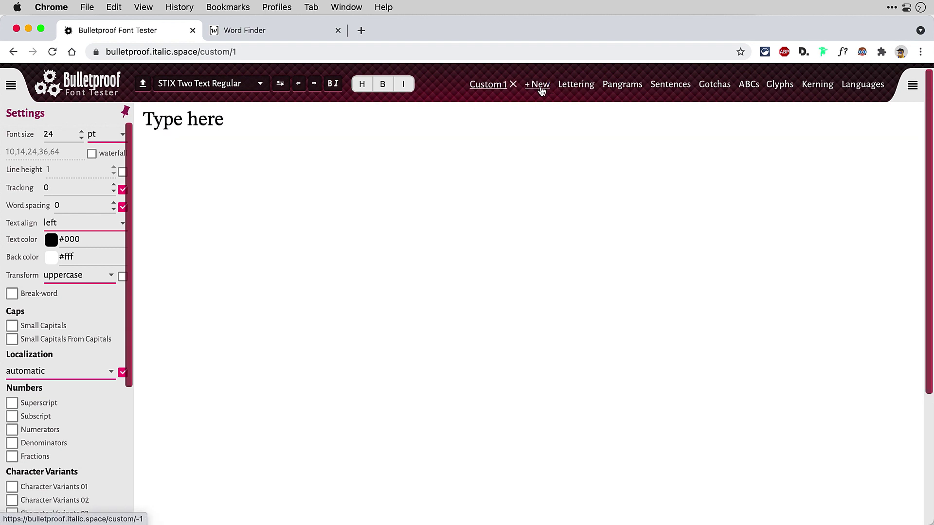
{"action": "double_click", "coordinate": [49, 134]}
Set the tester's font size to 60, then show all FontLab glyphs as text at size 120
{"action": "type", "text": "60"}
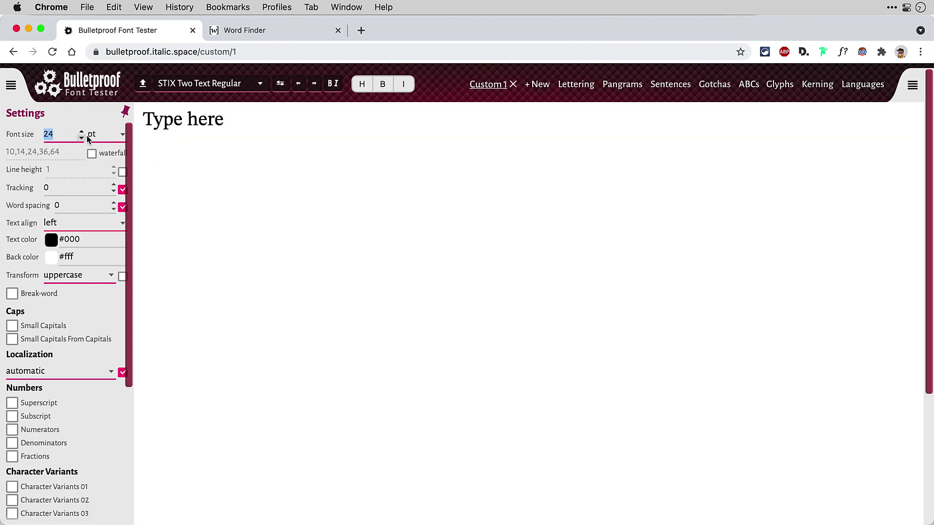
{"action": "left_click", "coordinate": [237, 148]}
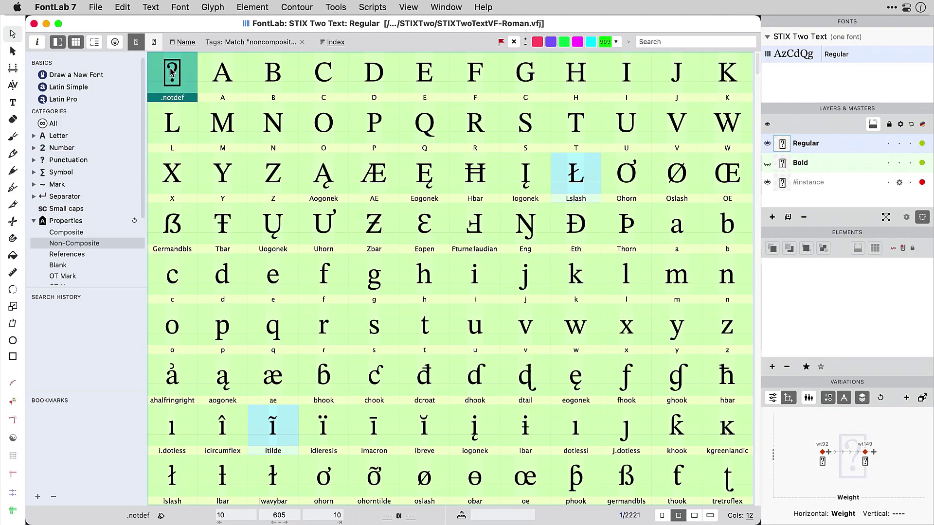
{"action": "key", "text": "super+a"}
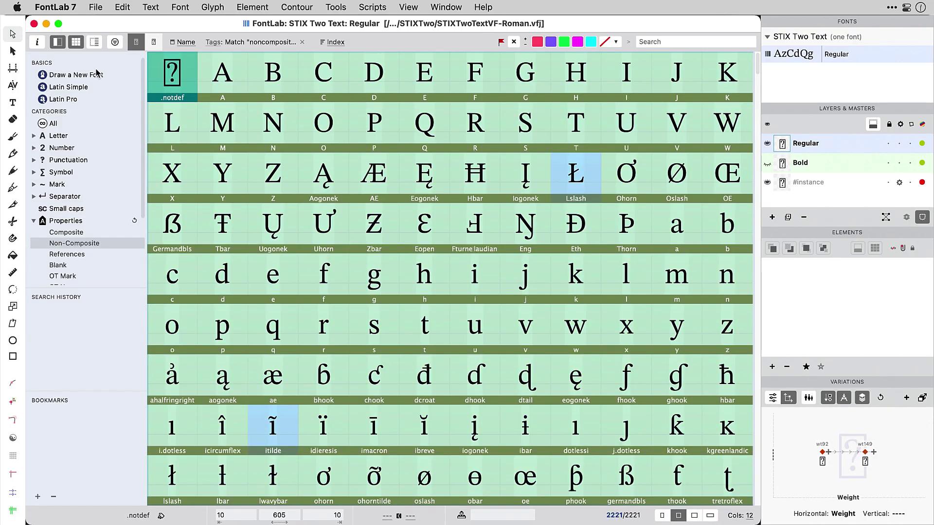
{"action": "left_click", "coordinate": [12, 104]}
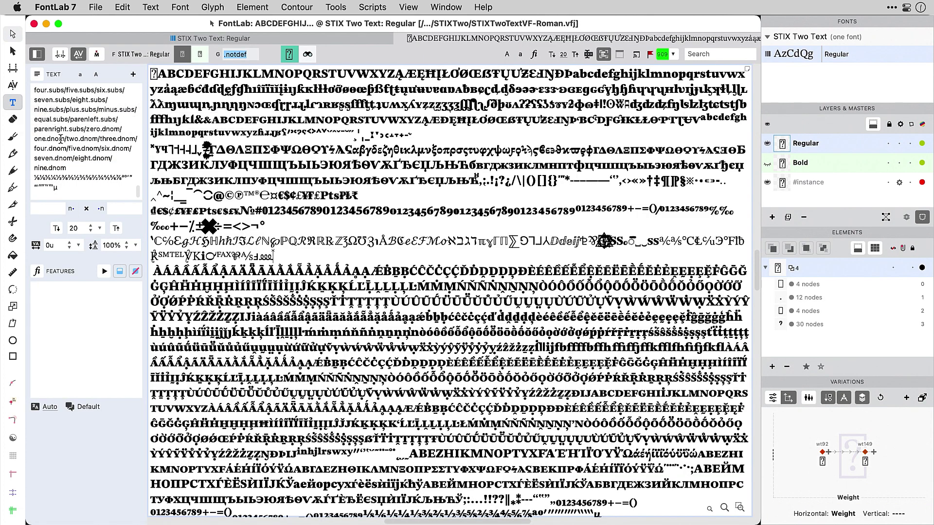
{"action": "double_click", "coordinate": [79, 227]}
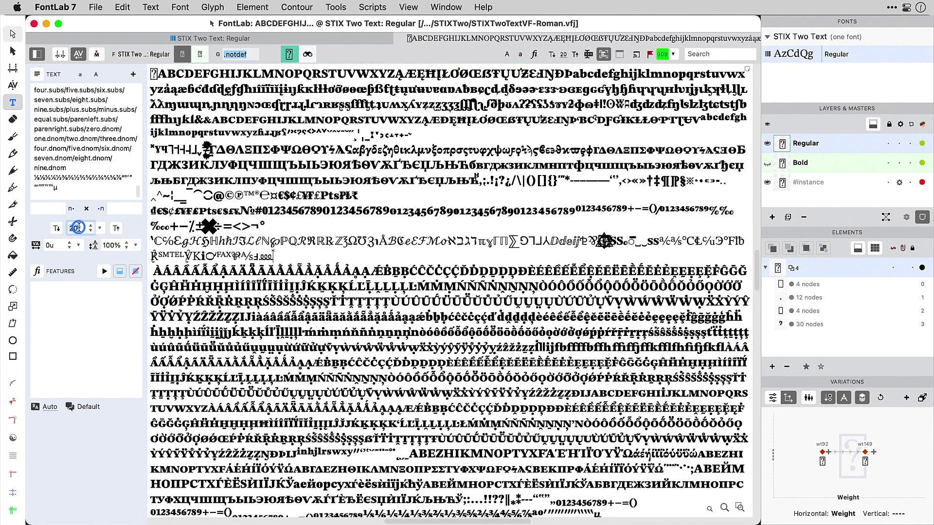
{"action": "type", "text": "120"}
{"action": "key", "text": "Return"}
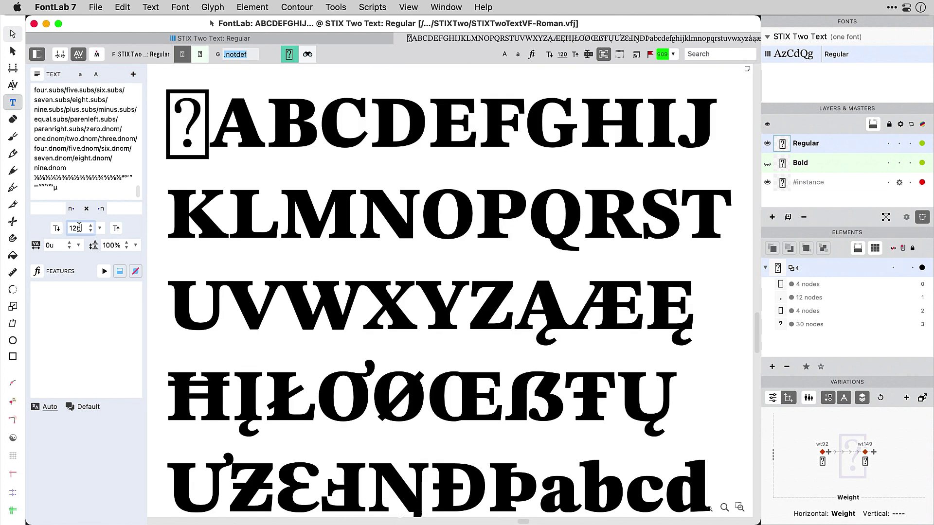
Apply Text > Wrap to the glyph text and copy it as Unicode text
{"action": "left_click", "coordinate": [151, 7]}
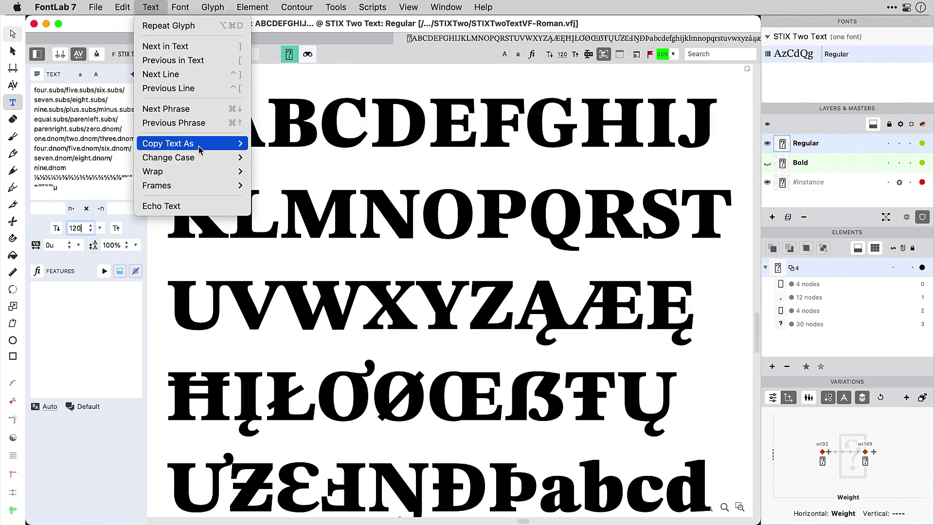
{"action": "mouse_move", "coordinate": [203, 172]}
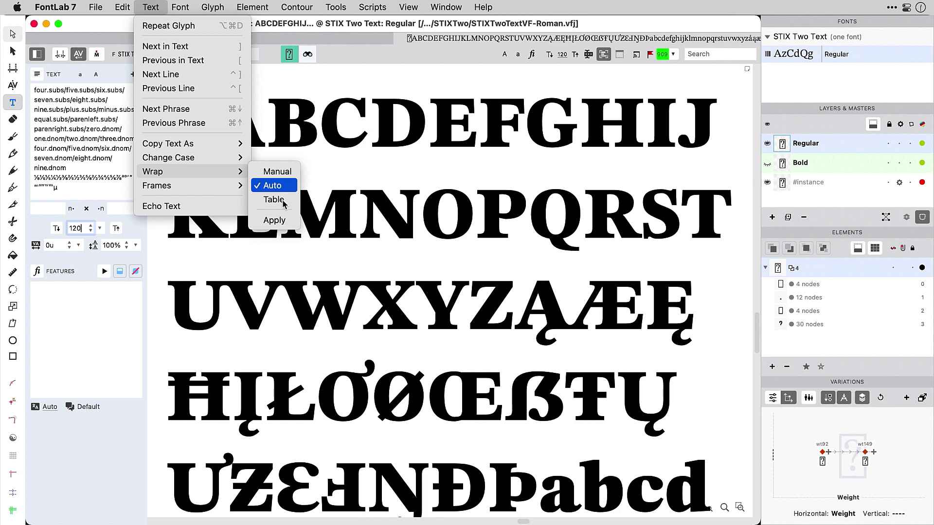
{"action": "left_click", "coordinate": [285, 221]}
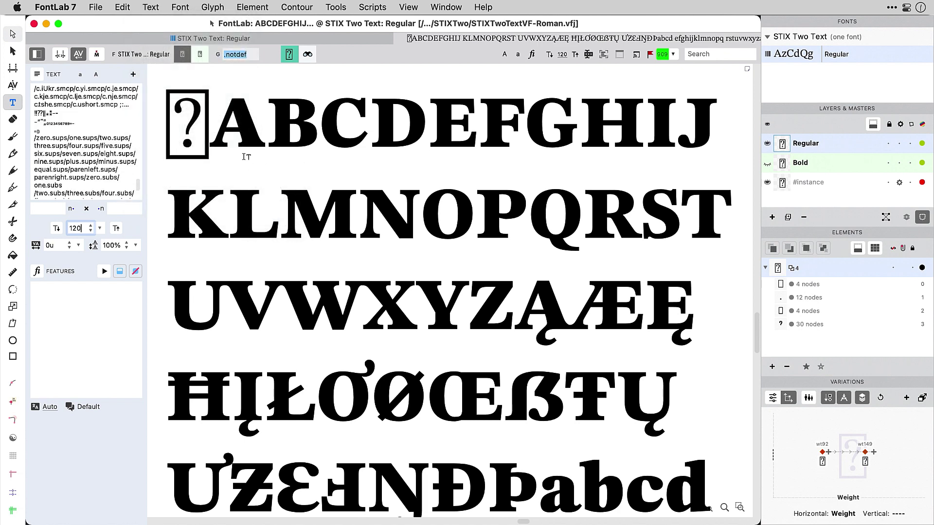
{"action": "left_click", "coordinate": [246, 157]}
{"action": "key", "text": "super+Down"}
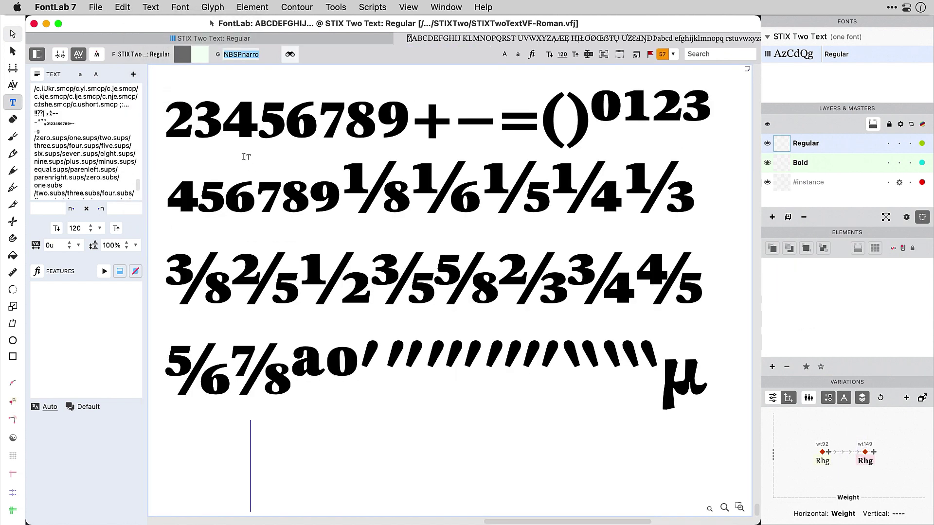
{"action": "left_click", "coordinate": [150, 7]}
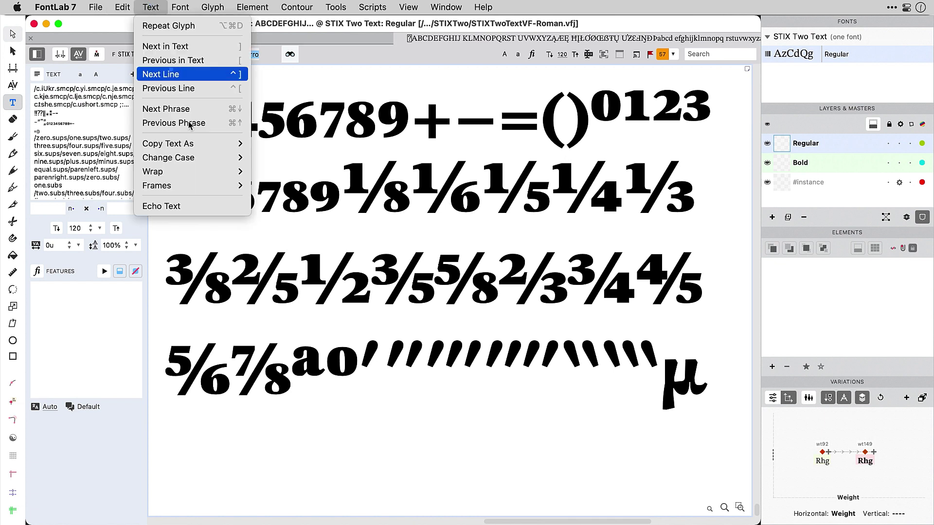
{"action": "left_click", "coordinate": [267, 144]}
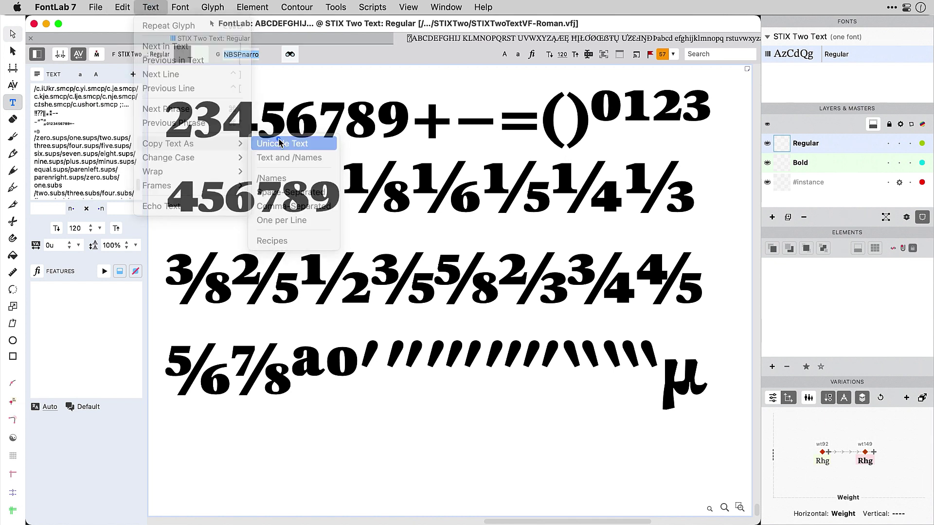
{"action": "key", "text": "super+Tab"}
Paste the full glyph set over the 'Type here' sample and scroll through it
{"action": "triple_click", "coordinate": [285, 143]}
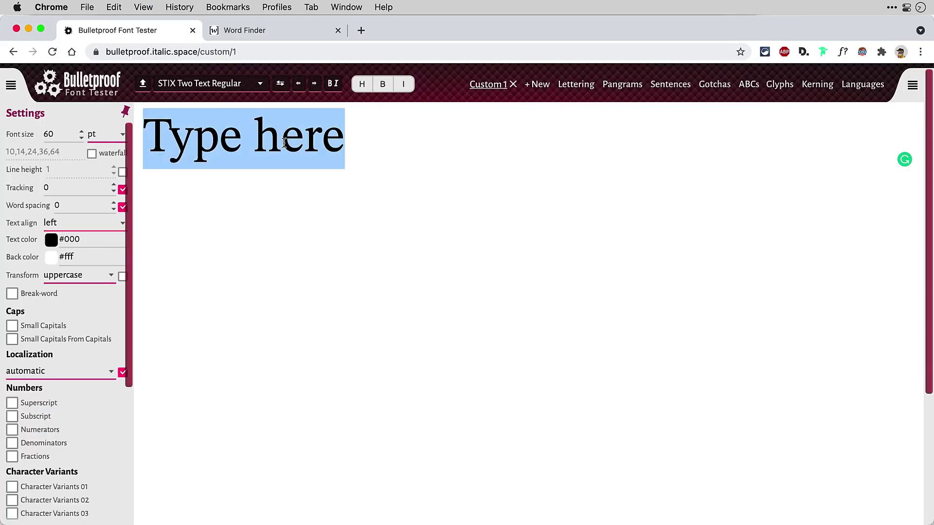
{"action": "key", "text": "super+v"}
{"action": "left_click", "coordinate": [284, 143]}
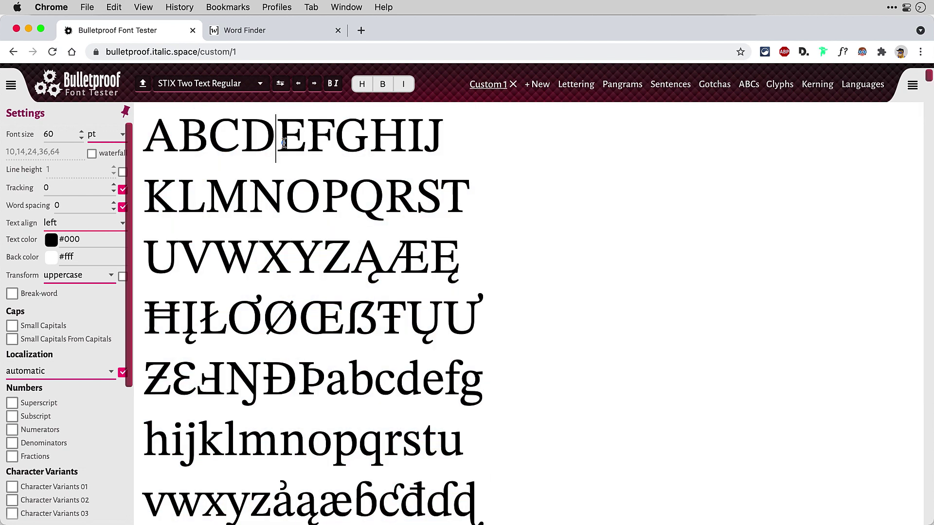
{"action": "scroll", "coordinate": [284, 143], "scroll_direction": "down", "scroll_amount": 20}
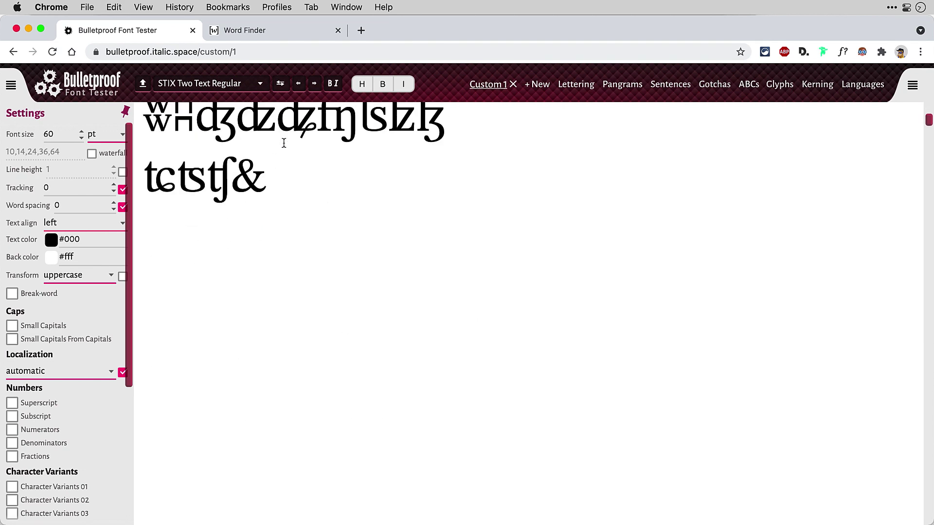
{"action": "scroll", "coordinate": [284, 142], "scroll_direction": "down", "scroll_amount": 20}
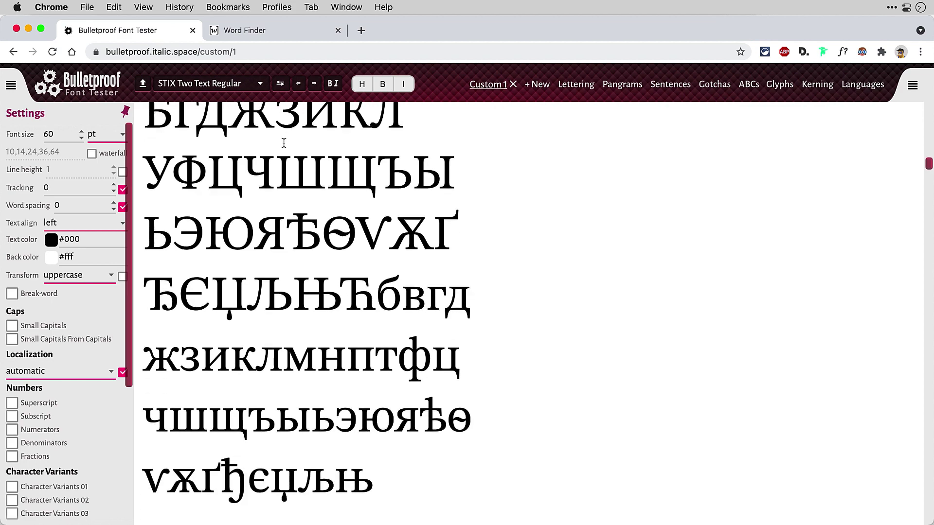
{"action": "scroll", "coordinate": [284, 143], "scroll_direction": "down", "scroll_amount": 10}
{"action": "scroll", "coordinate": [284, 143], "scroll_direction": "up", "scroll_amount": 20}
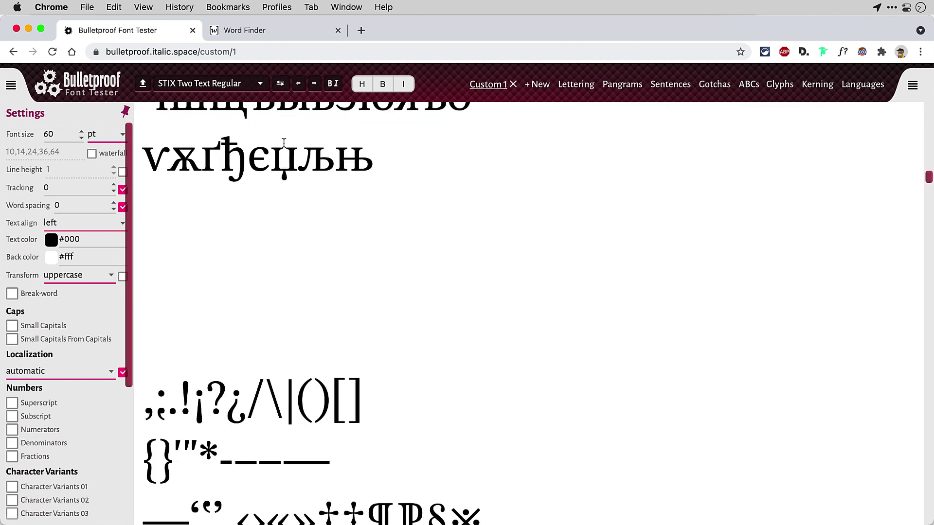
{"action": "scroll", "coordinate": [284, 143], "scroll_direction": "up", "scroll_amount": 15}
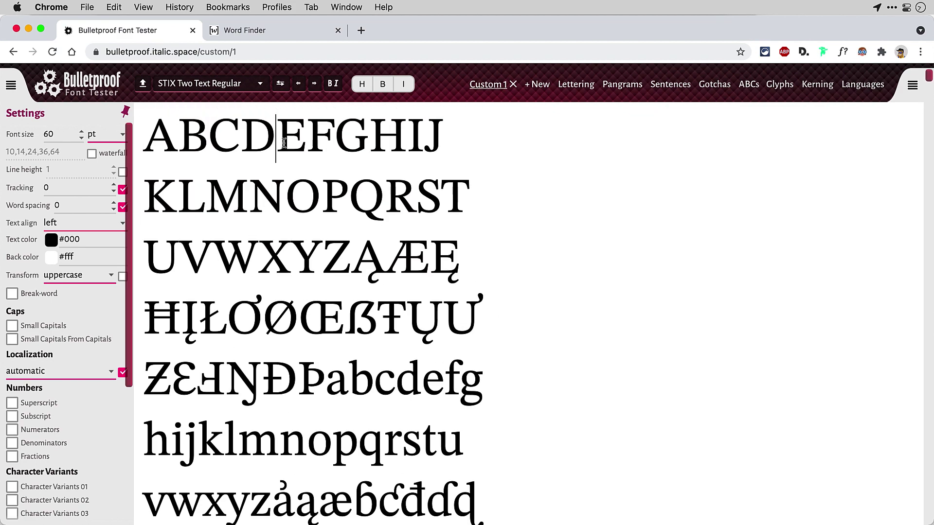
{"action": "scroll", "coordinate": [44, 359], "scroll_direction": "down", "scroll_amount": 3}
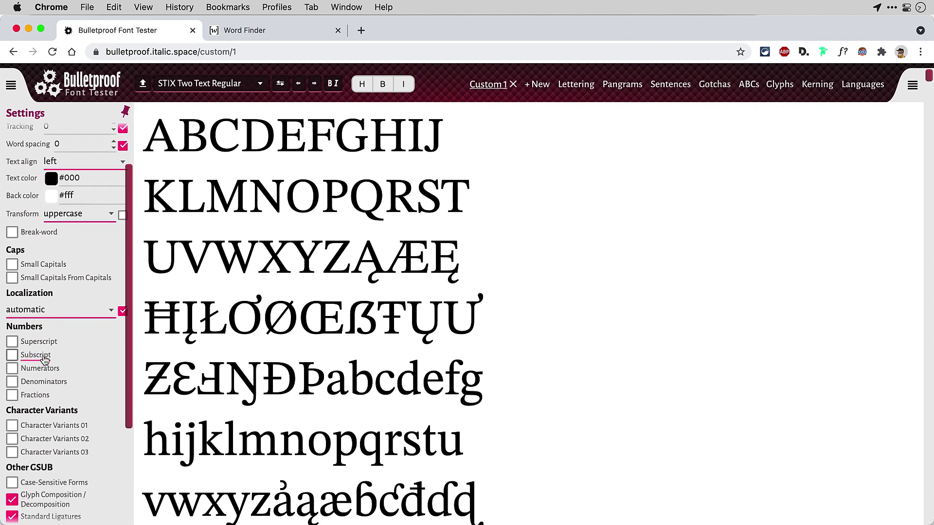
{"action": "scroll", "coordinate": [45, 359], "scroll_direction": "down", "scroll_amount": 3}
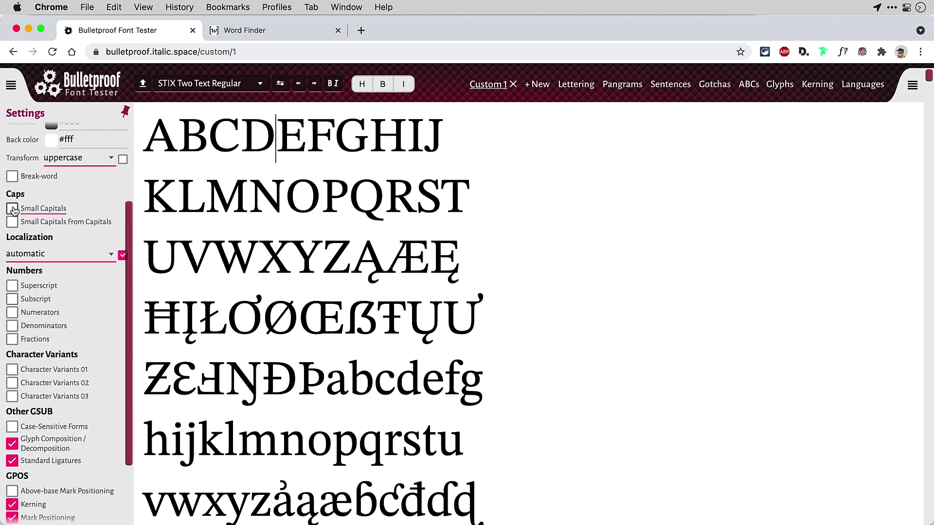
Turn on Small Capitals and Small Capitals From Capitals, then turn both off again
{"action": "left_click", "coordinate": [13, 209]}
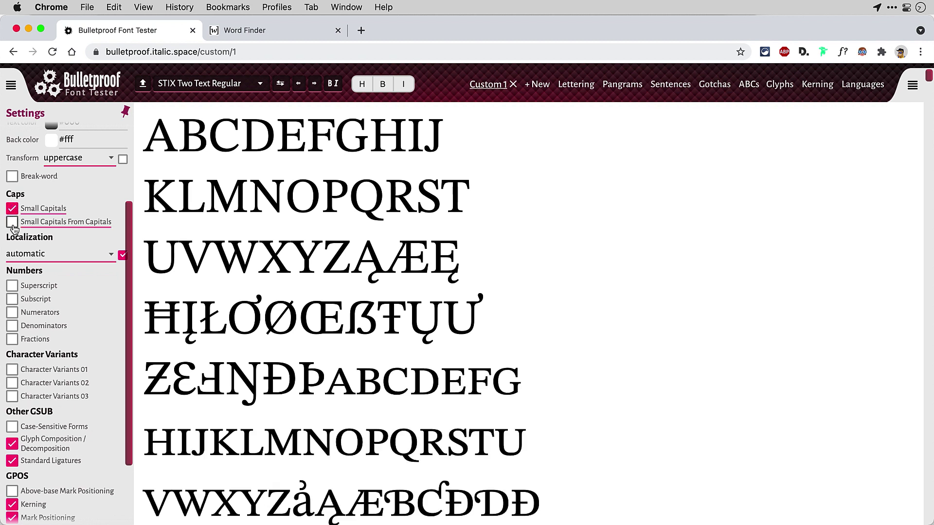
{"action": "left_click", "coordinate": [12, 223]}
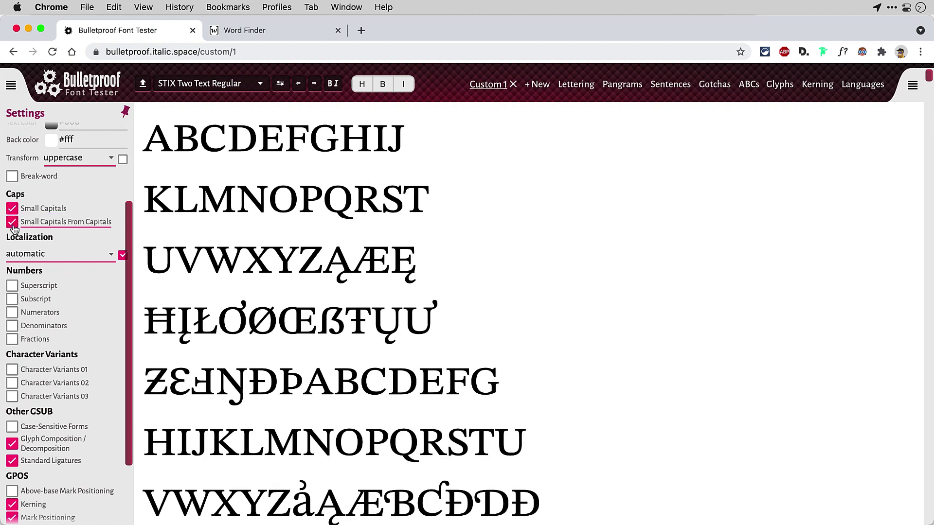
{"action": "left_click", "coordinate": [13, 222]}
{"action": "left_click", "coordinate": [13, 209]}
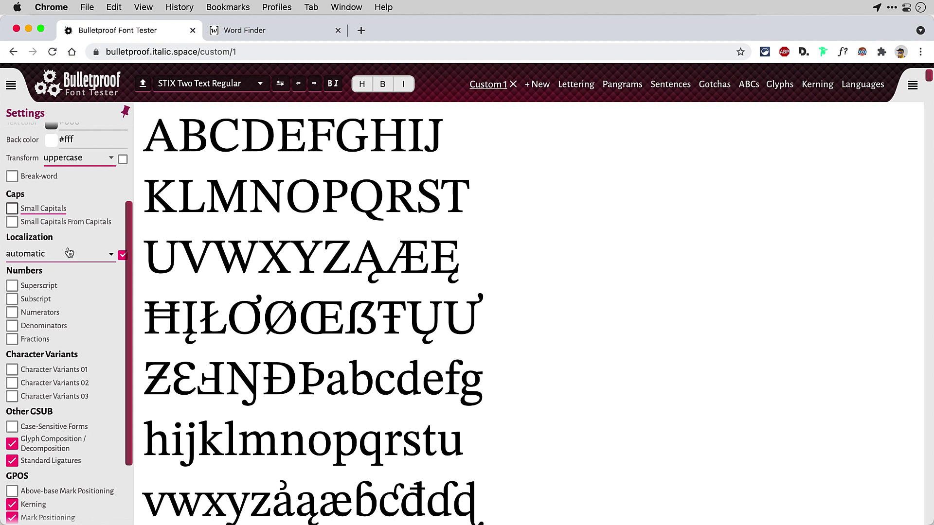
Sweep the Weight axis slider across its range to proof the sample from light to heavy
{"action": "scroll", "coordinate": [68, 248], "scroll_direction": "down", "scroll_amount": 3}
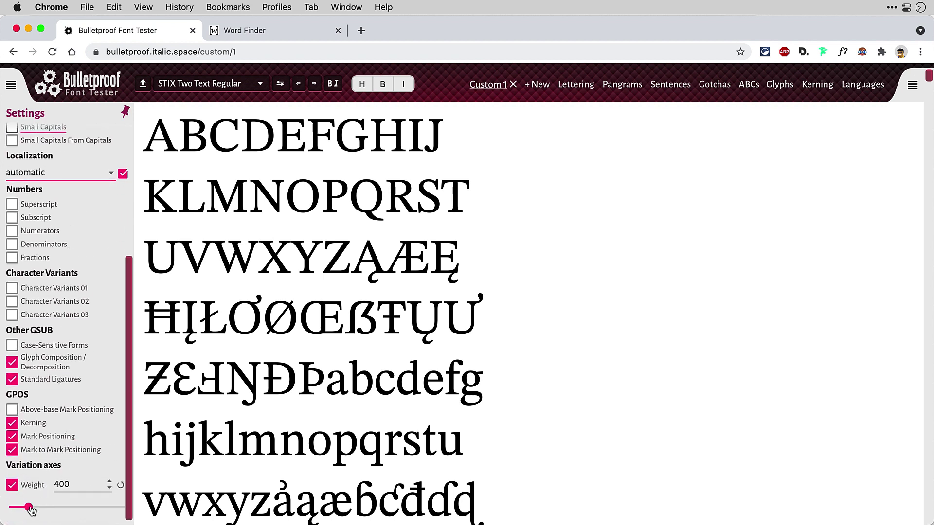
{"action": "left_click_drag", "start_coordinate": [30, 509], "coordinate": [8, 508]}
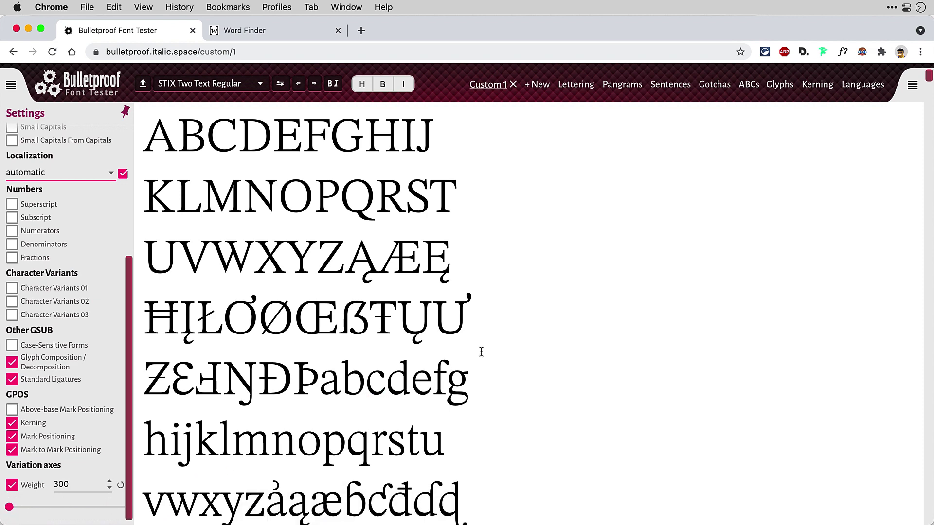
{"action": "scroll", "coordinate": [481, 351], "scroll_direction": "down", "scroll_amount": 8}
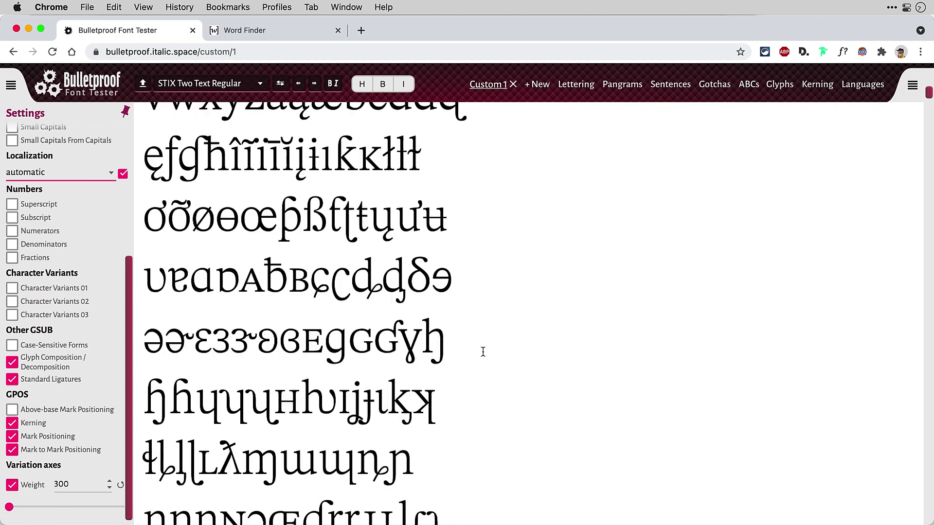
{"action": "scroll", "coordinate": [483, 352], "scroll_direction": "down", "scroll_amount": 9}
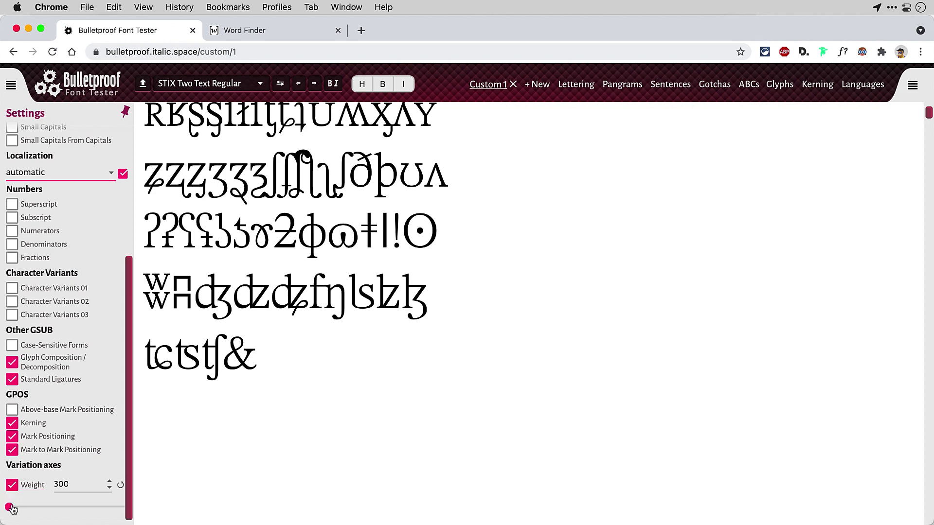
{"action": "left_click_drag", "start_coordinate": [12, 509], "coordinate": [50, 508]}
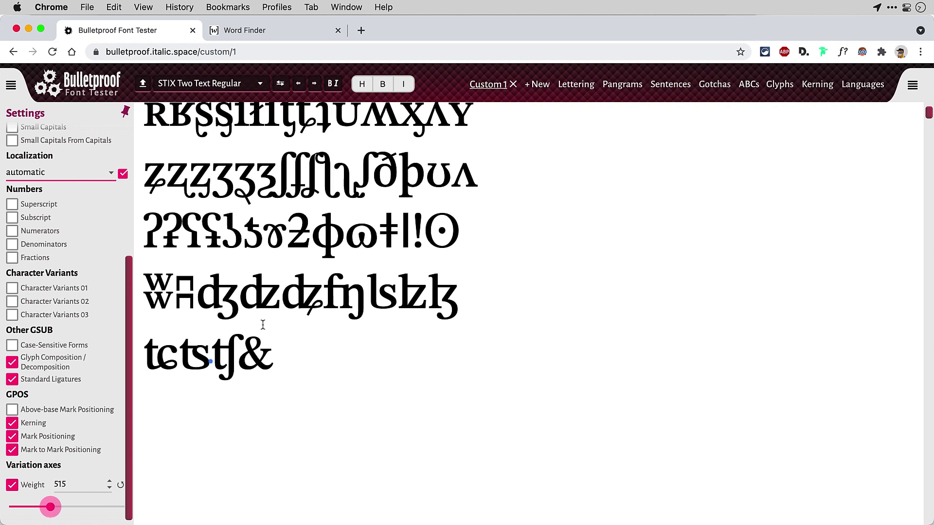
Isolate the ʆ glyph with spaces, check it at a heavier weight, and select it for copying
{"action": "left_click", "coordinate": [300, 163]}
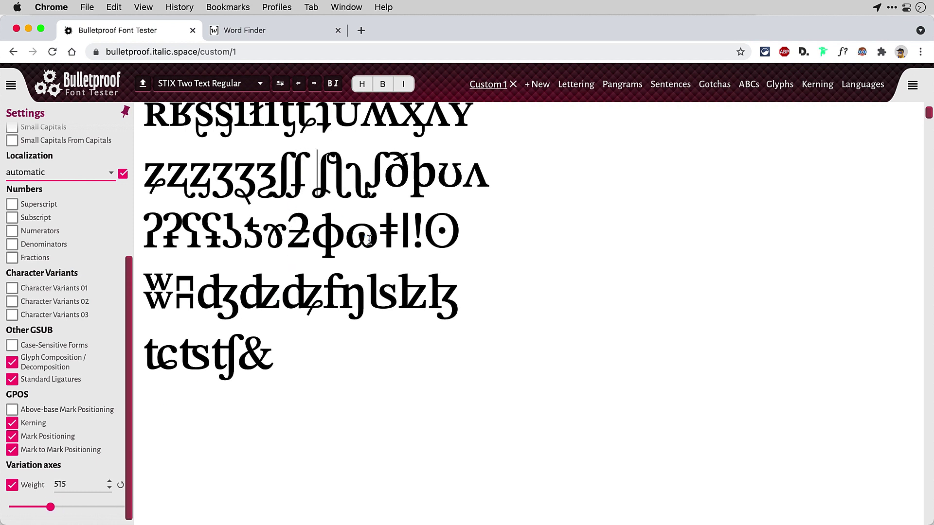
{"action": "key", "text": "Right"}
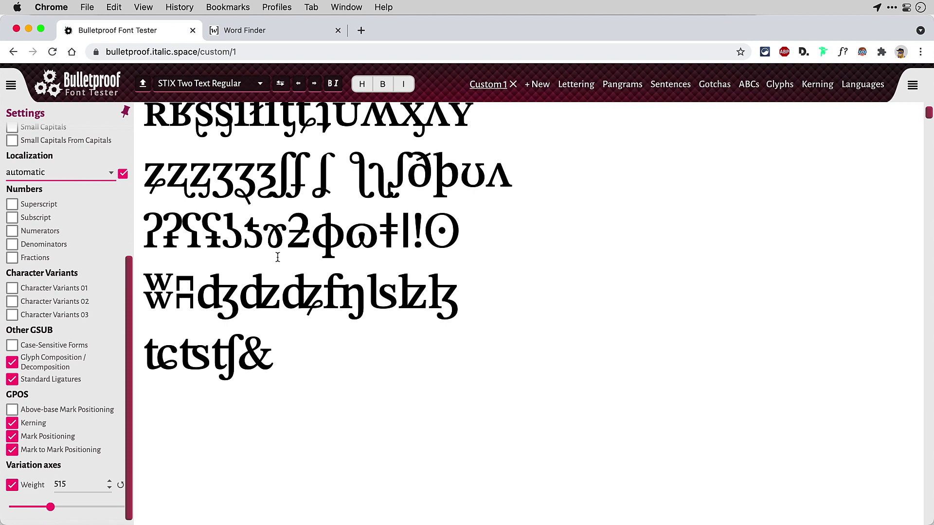
{"action": "mouse_move", "coordinate": [22, 522]}
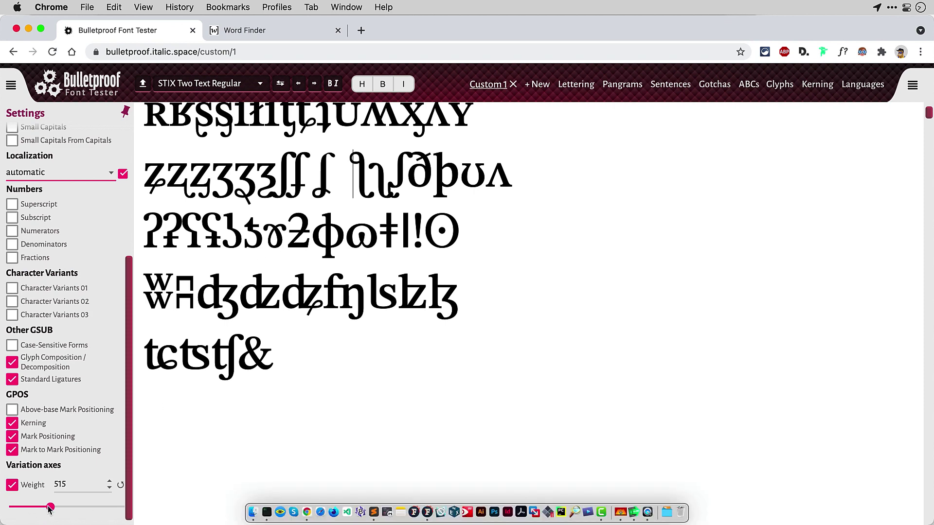
{"action": "left_click_drag", "start_coordinate": [49, 508], "coordinate": [27, 517]}
{"action": "left_click_drag", "start_coordinate": [311, 188], "coordinate": [320, 179]}
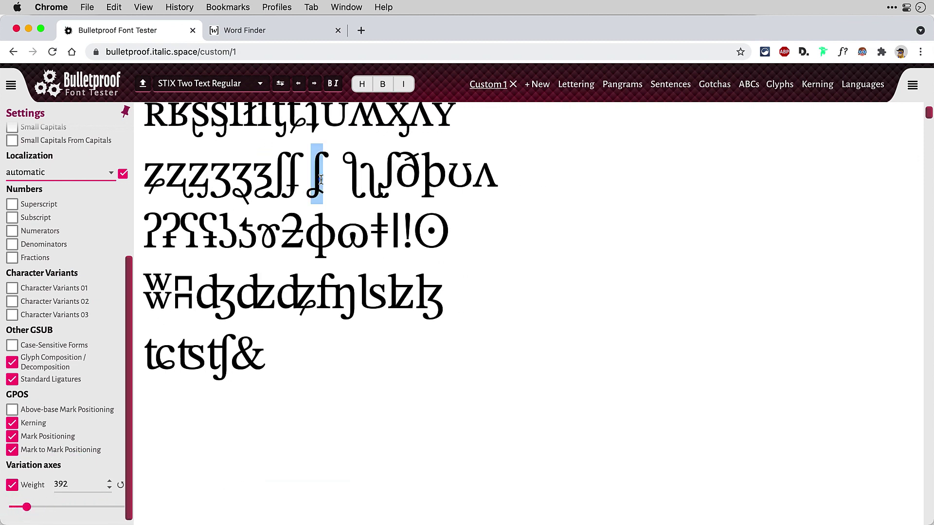
{"action": "right_click", "coordinate": [319, 180]}
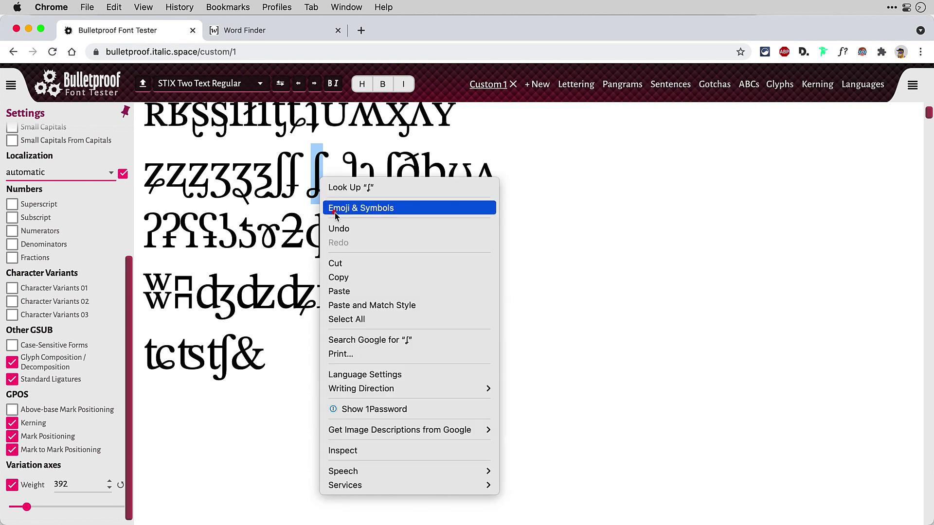
Copy ʆ, then find it with Find Glyph in FontLab and open eshcurl for editing
{"action": "left_click", "coordinate": [382, 280]}
{"action": "key", "text": "super+Tab"}
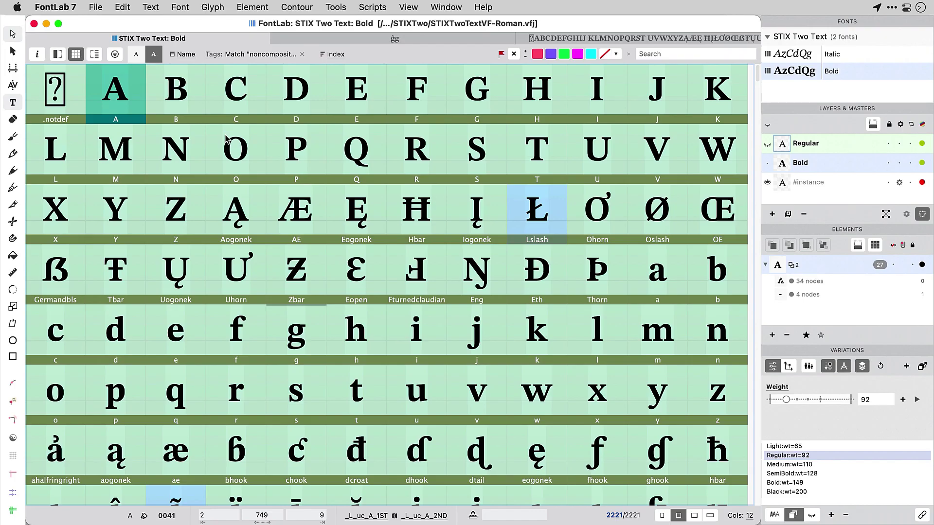
{"action": "left_click", "coordinate": [226, 138]}
{"action": "key", "text": "super+f"}
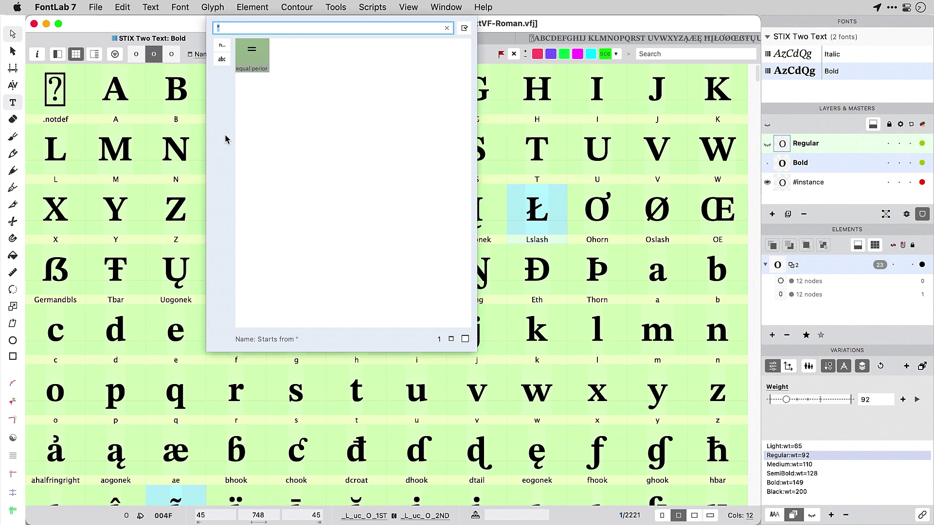
{"action": "key", "text": "super+v"}
{"action": "key", "text": "Return"}
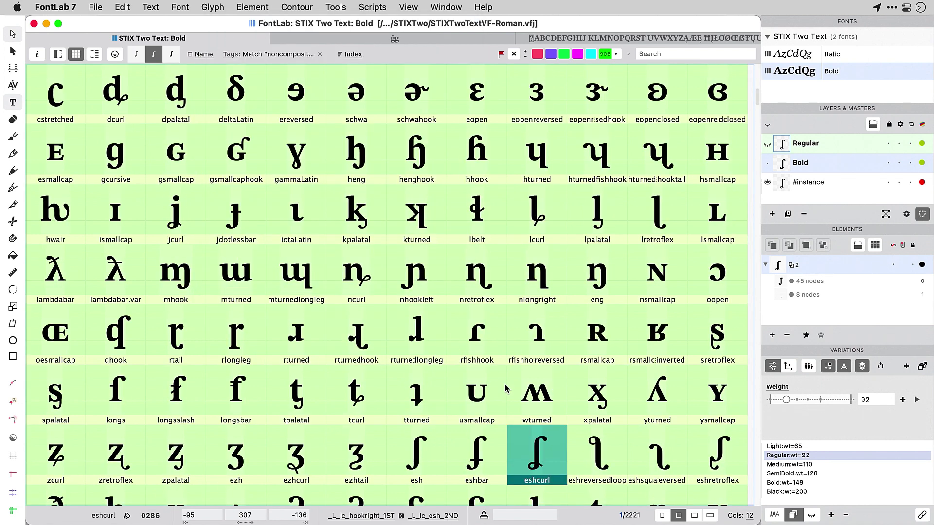
{"action": "double_click", "coordinate": [538, 451]}
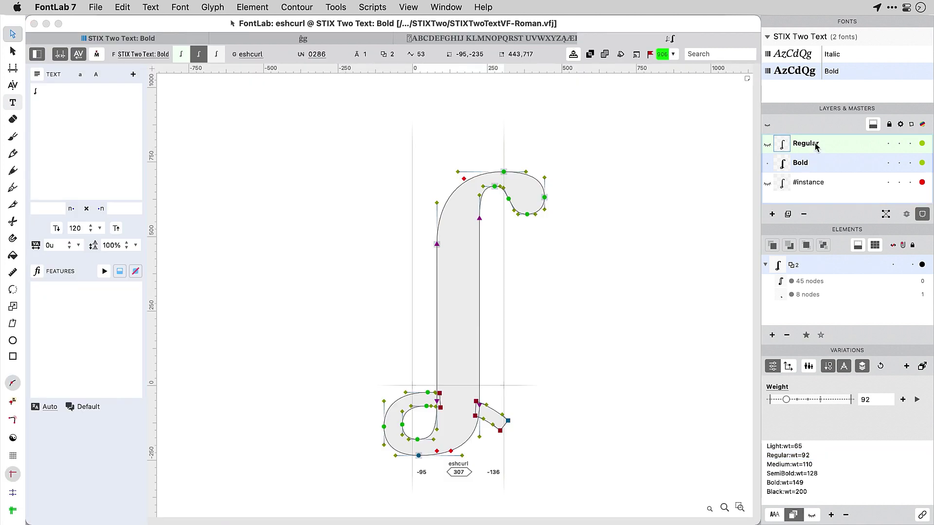
Compare eshcurl's Regular and Bold master outlines, ending on Regular
{"action": "left_click", "coordinate": [817, 147]}
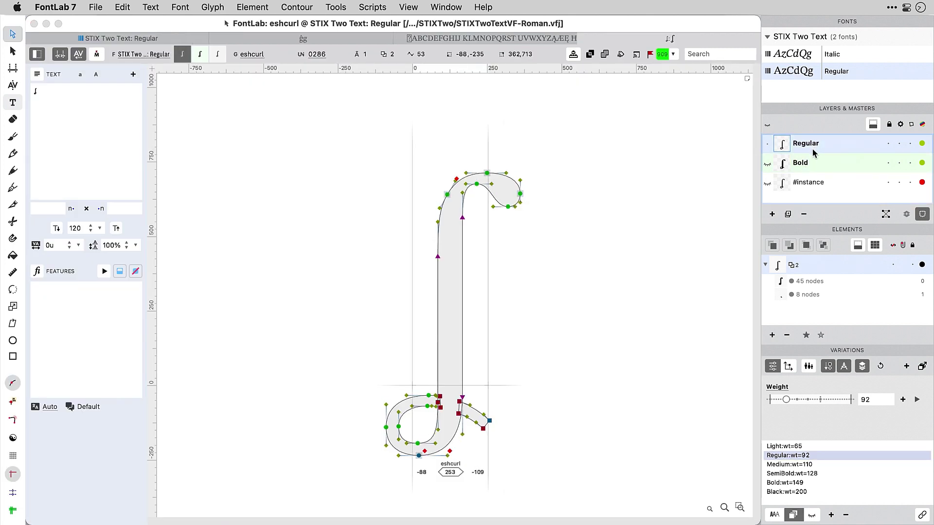
{"action": "left_click", "coordinate": [811, 165]}
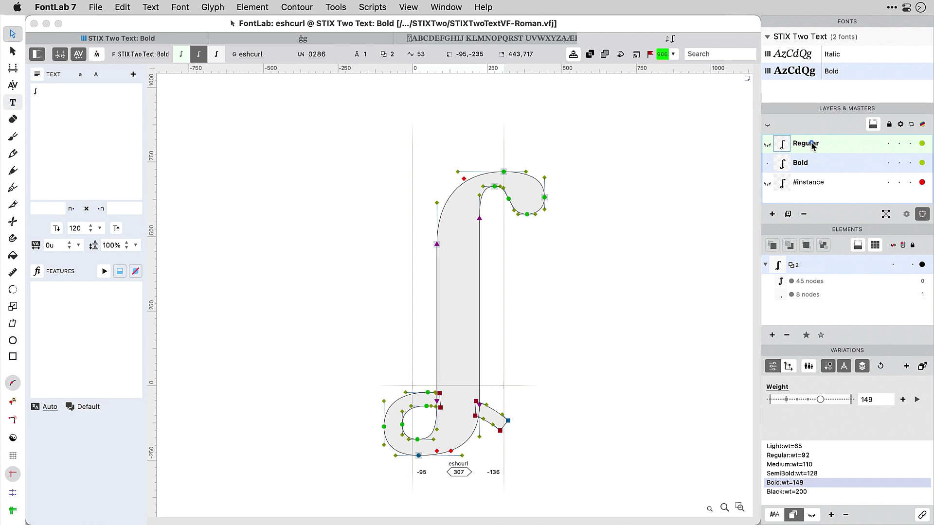
{"action": "left_click", "coordinate": [813, 145]}
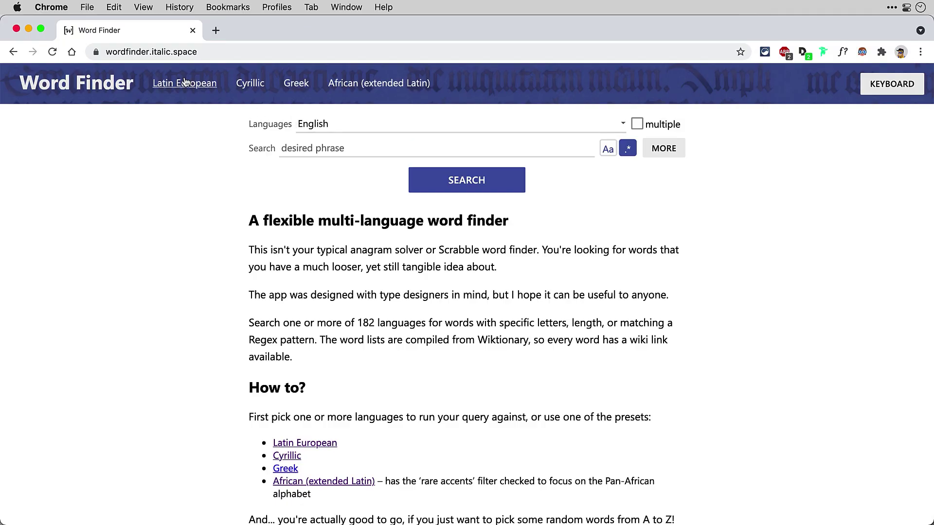
Search the Latin European word list for words containing 'tko'
{"action": "left_click", "coordinate": [184, 84]}
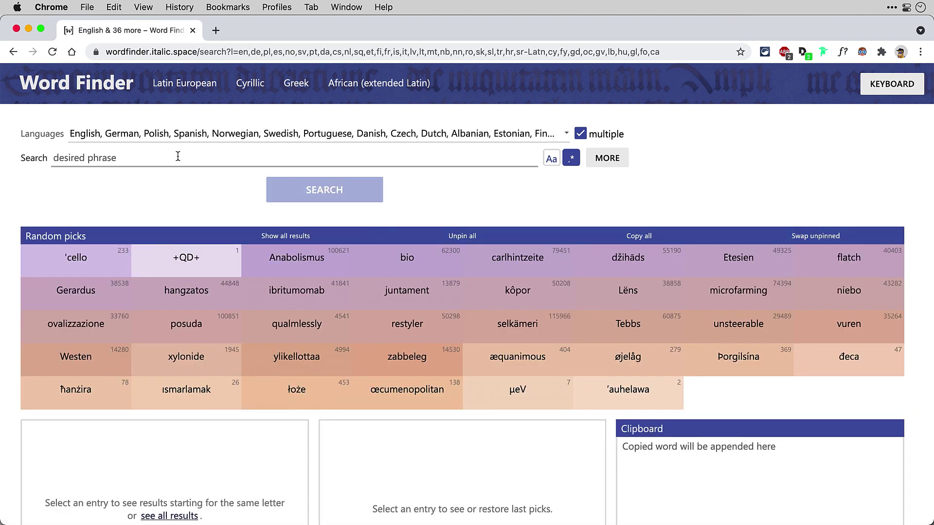
{"action": "left_click", "coordinate": [178, 156]}
{"action": "type", "text": "tko"}
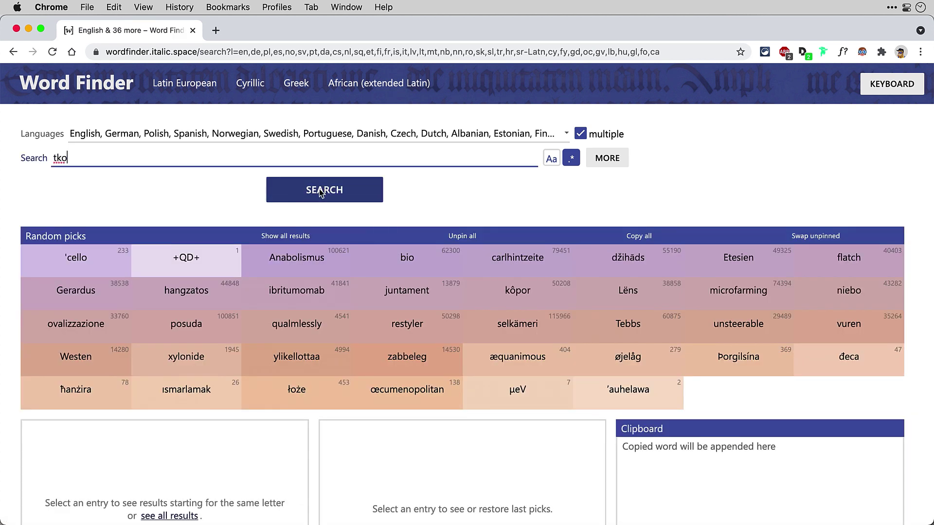
{"action": "left_click", "coordinate": [287, 187]}
Collect kratkometni, voortkomen and Elektrolytkondensator as test words
{"action": "left_click", "coordinate": [294, 302]}
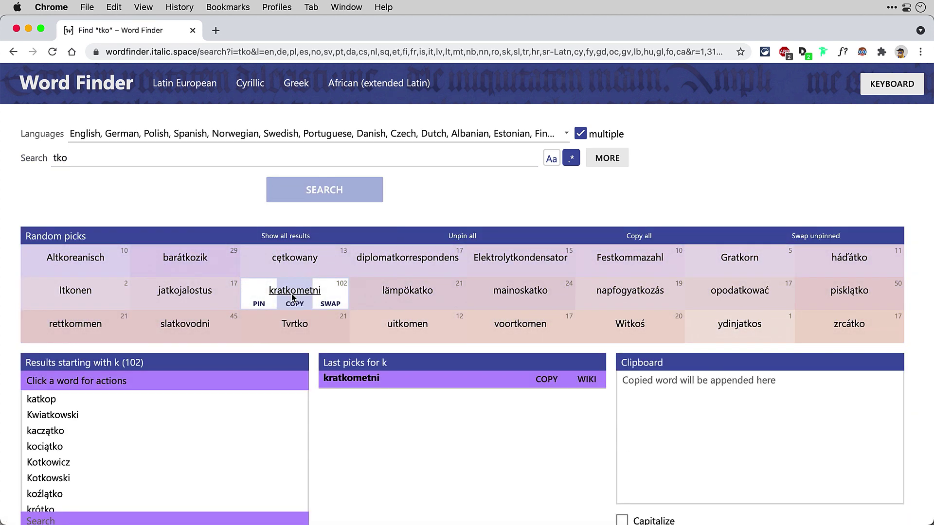
{"action": "left_click", "coordinate": [547, 379]}
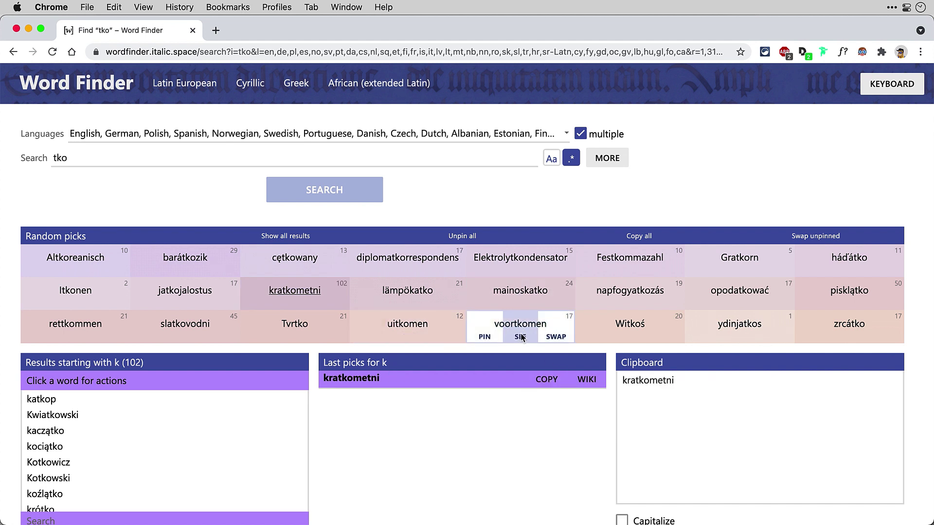
{"action": "left_click", "coordinate": [521, 337]}
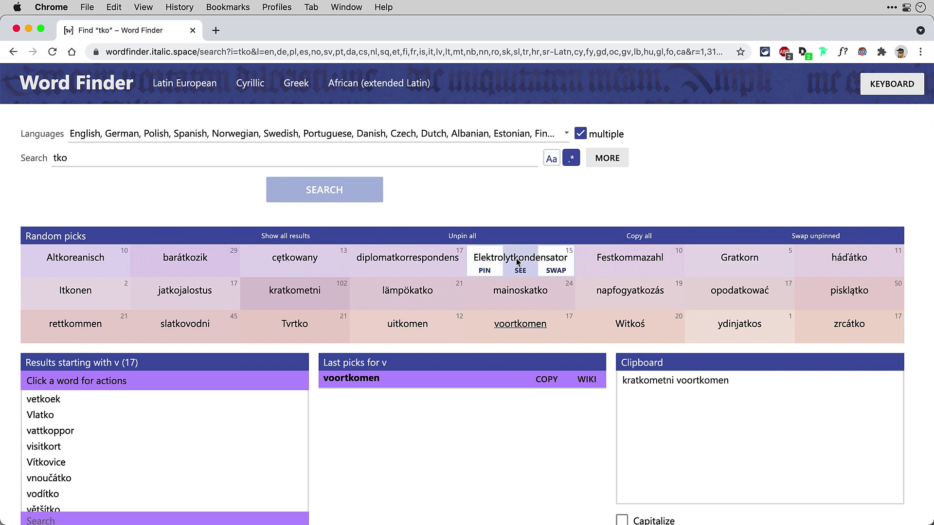
{"action": "left_click", "coordinate": [519, 270]}
{"action": "left_click", "coordinate": [518, 270]}
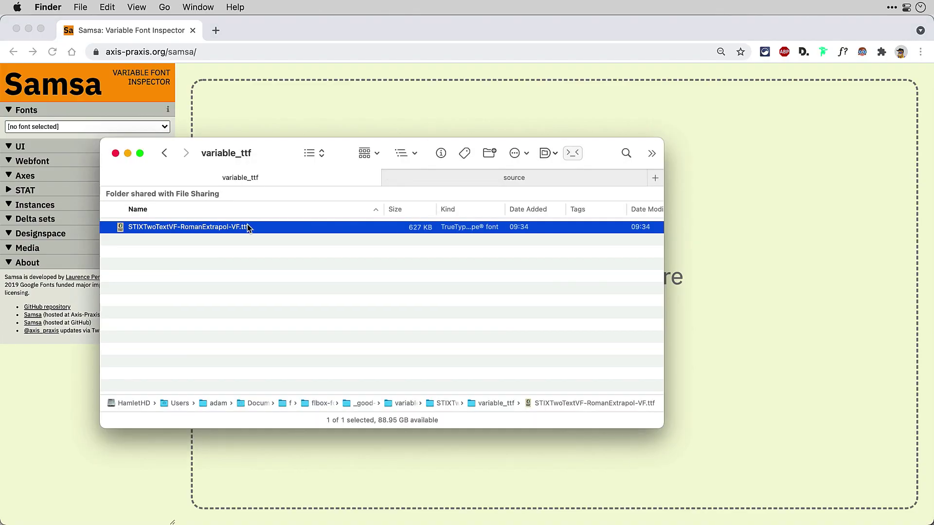
Load STIXTwoTextVF-RomanExtrapol-VF.ttf in Samsa and drag the Weight slider up on E, then on S to 892.1
{"action": "left_click_drag", "start_coordinate": [285, 213], "coordinate": [353, 92]}
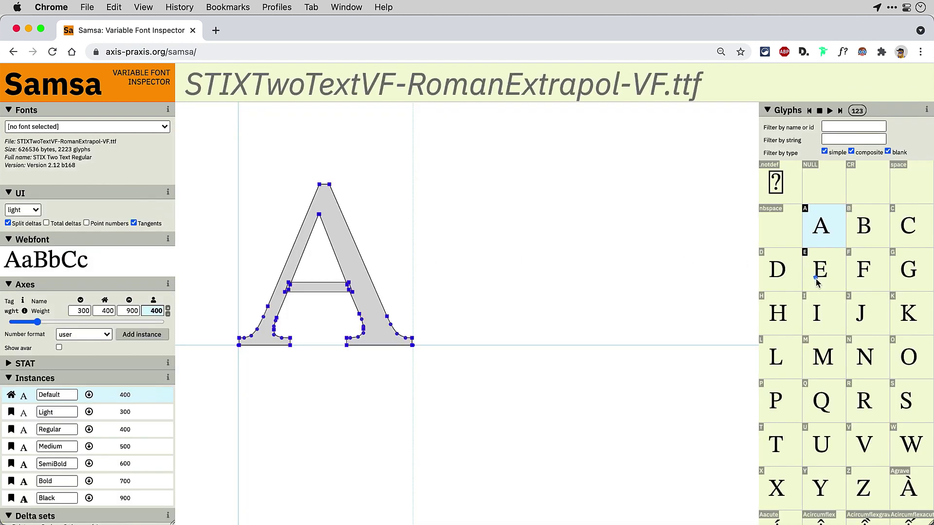
{"action": "left_click", "coordinate": [817, 283]}
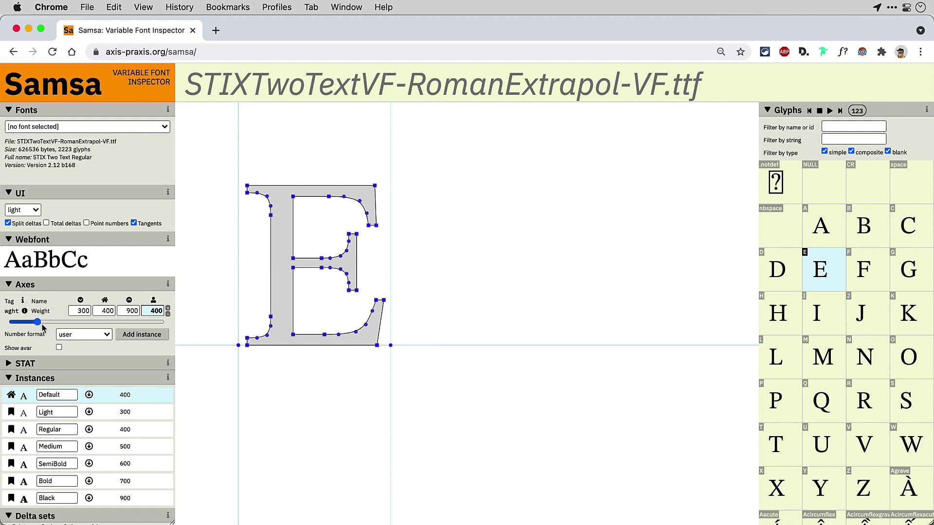
{"action": "left_click_drag", "start_coordinate": [38, 327], "coordinate": [10, 325]}
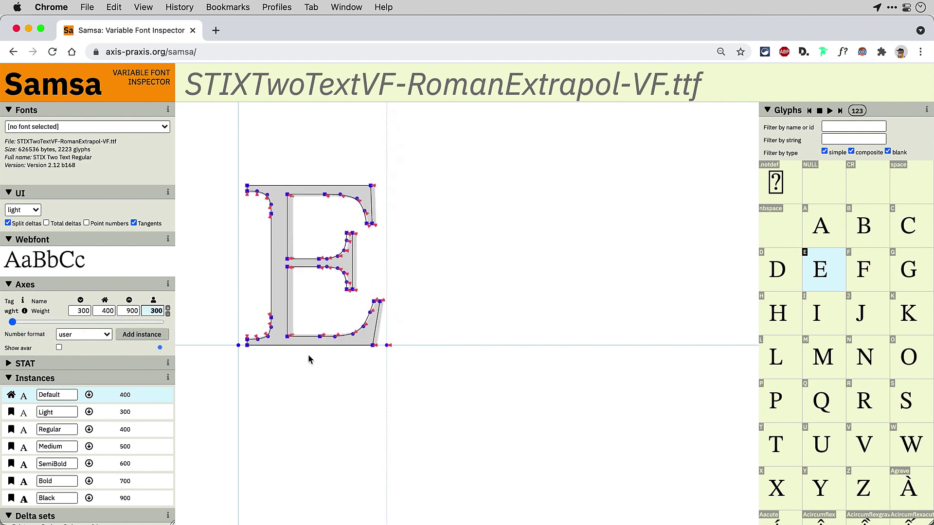
{"action": "left_click", "coordinate": [900, 405]}
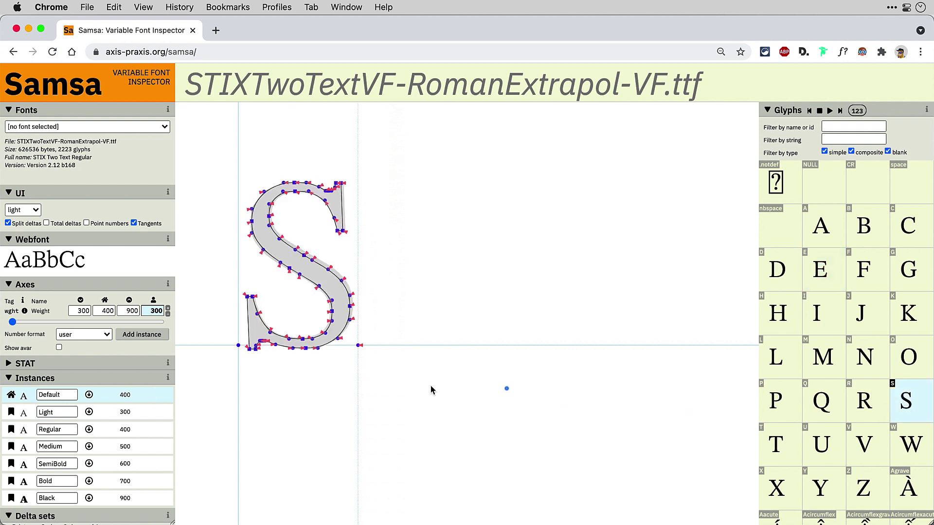
{"action": "left_click_drag", "start_coordinate": [17, 325], "coordinate": [161, 323]}
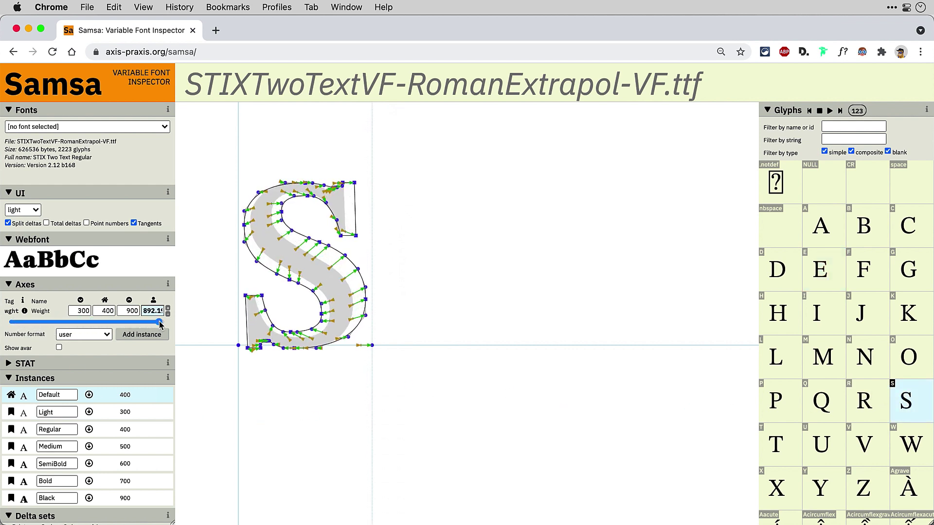